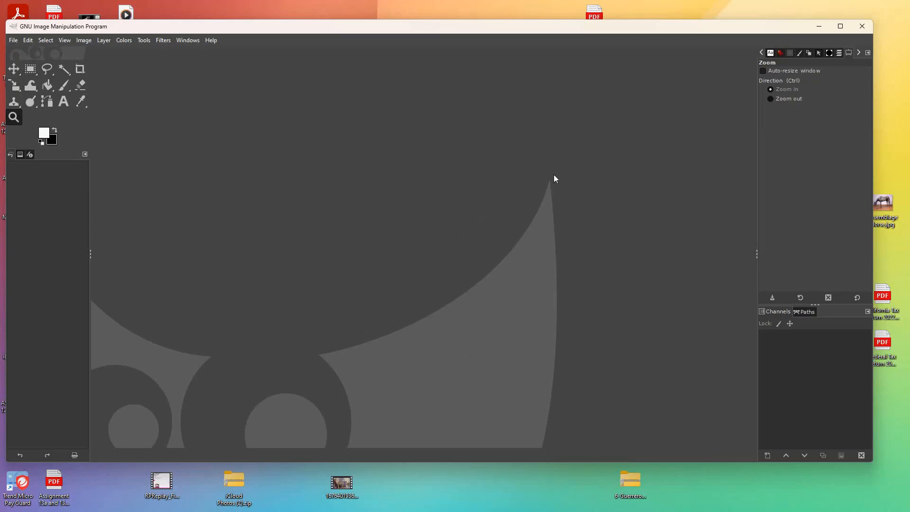
Show the tool options and make Fuzzy Select the active tool
click(839, 53)
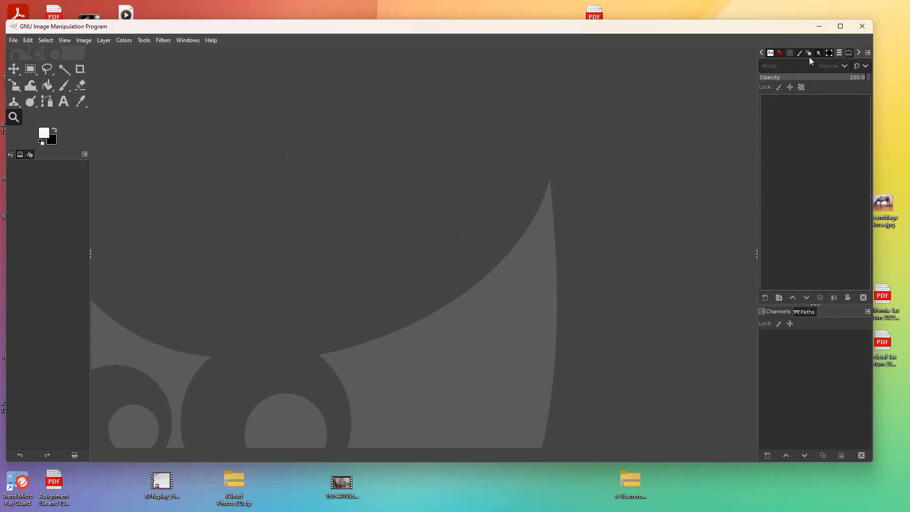
click(849, 55)
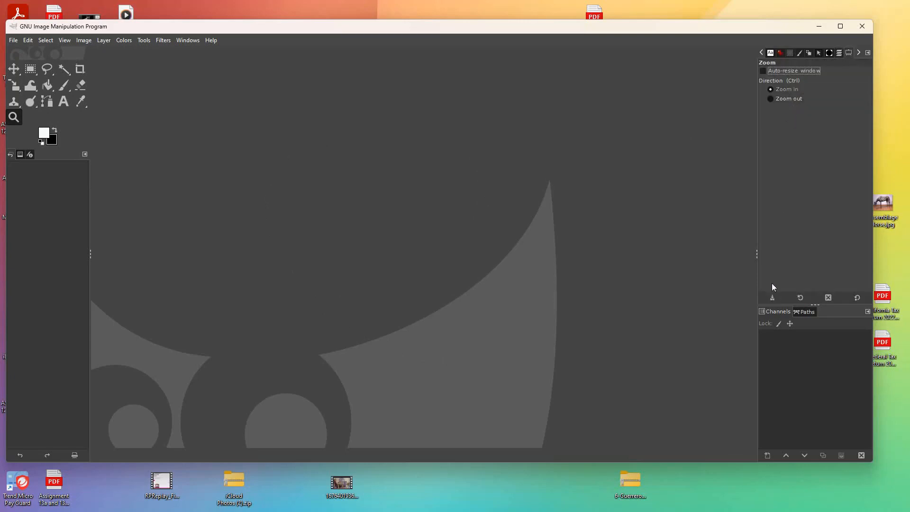
click(65, 72)
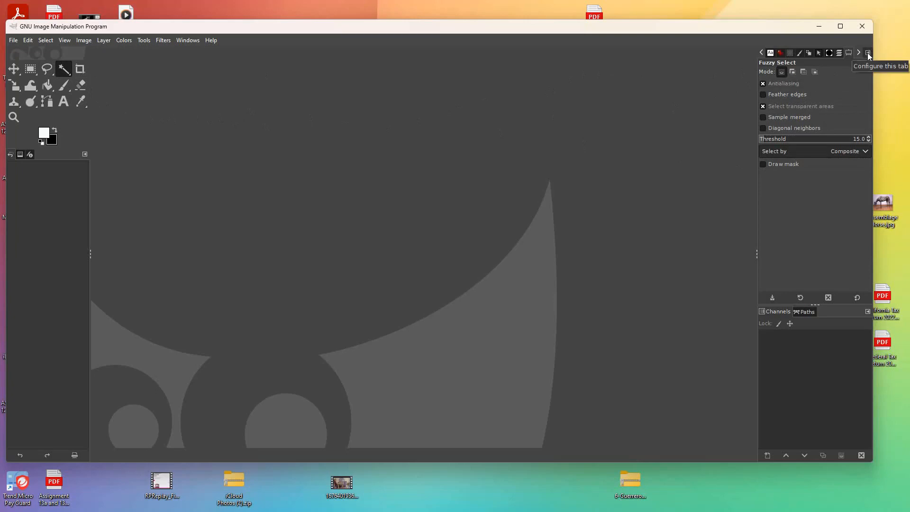
click(760, 53)
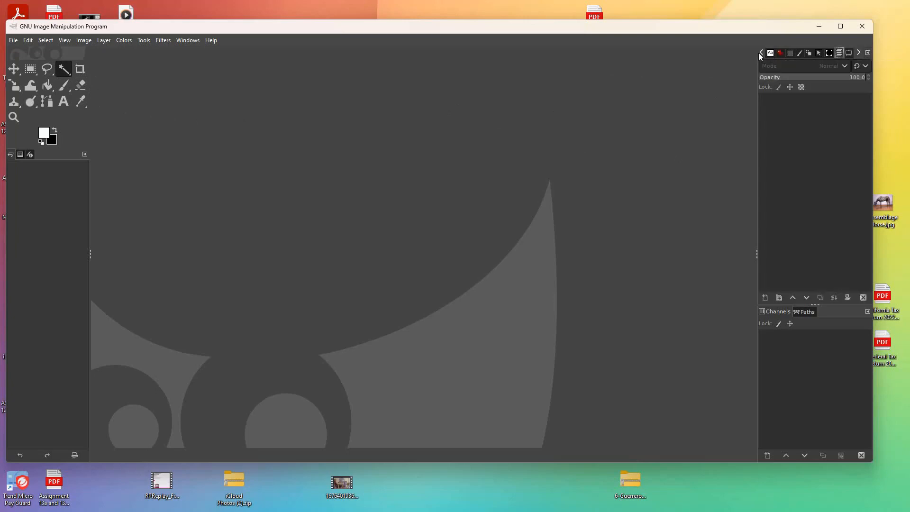
click(760, 53)
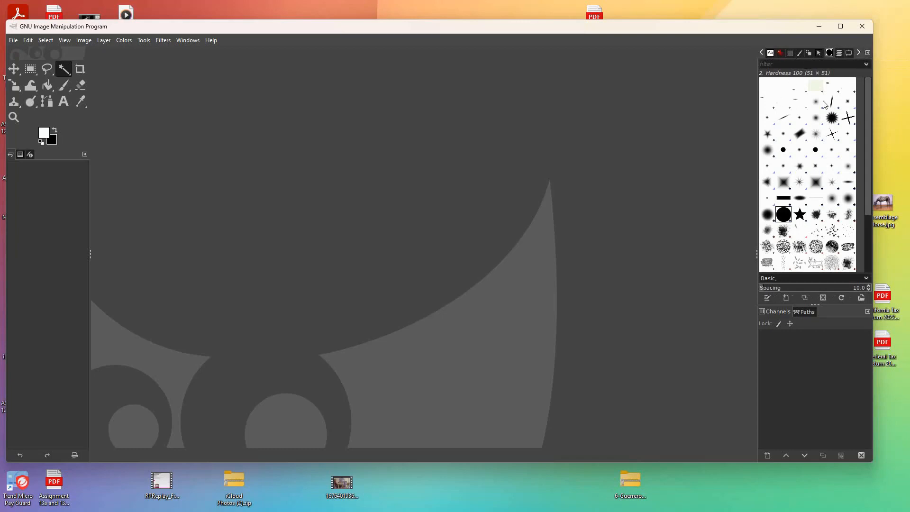
click(869, 54)
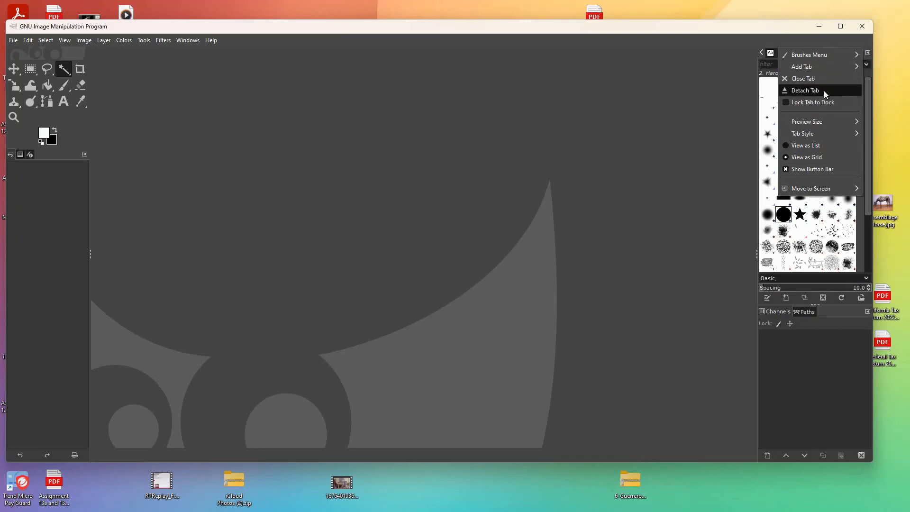
click(704, 108)
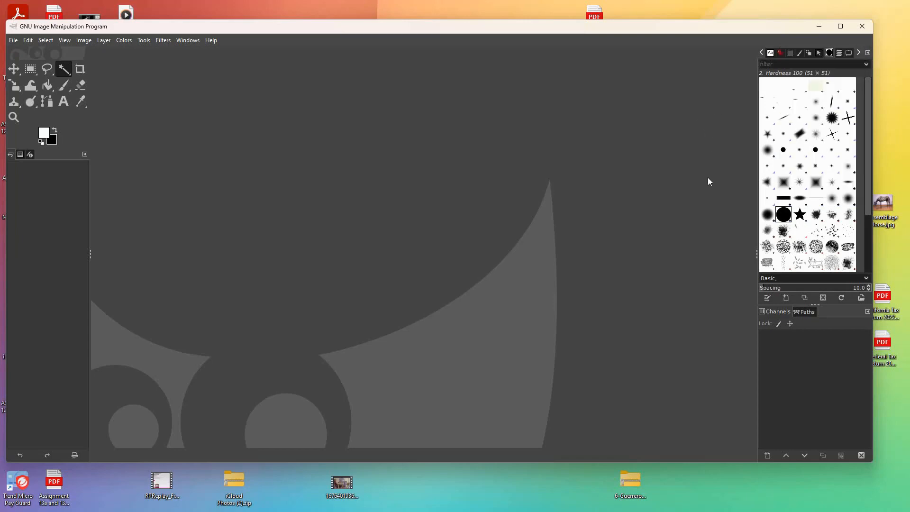
Detach the Layers dialog into its own floating window over the canvas area and make it taller
click(840, 53)
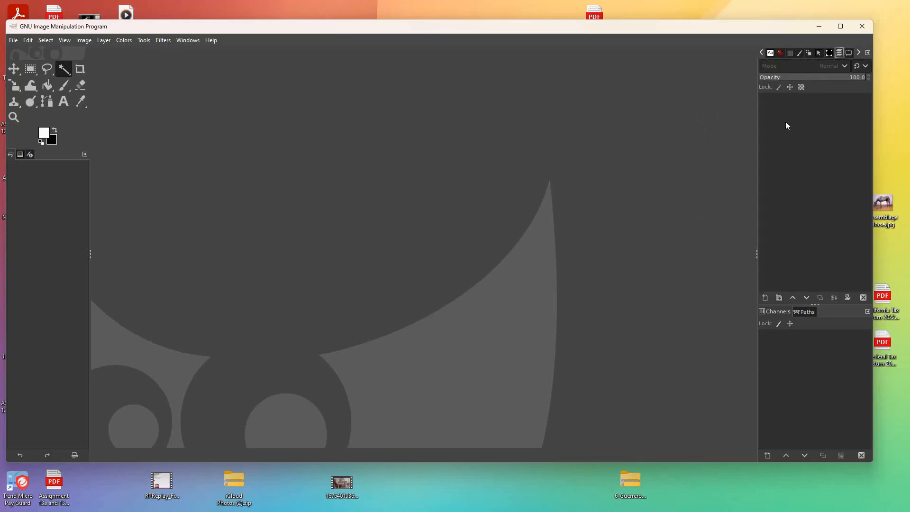
click(867, 52)
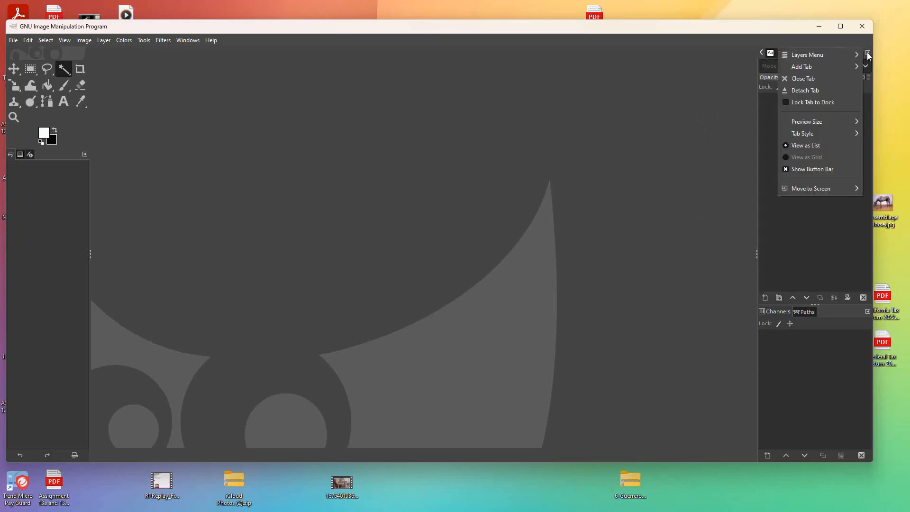
click(807, 90)
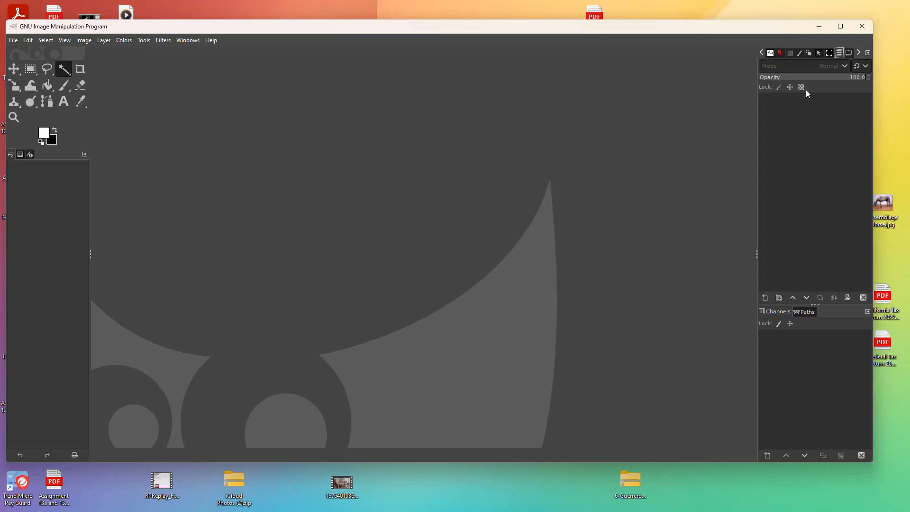
drag(804, 44, 723, 140)
drag(714, 259, 697, 415)
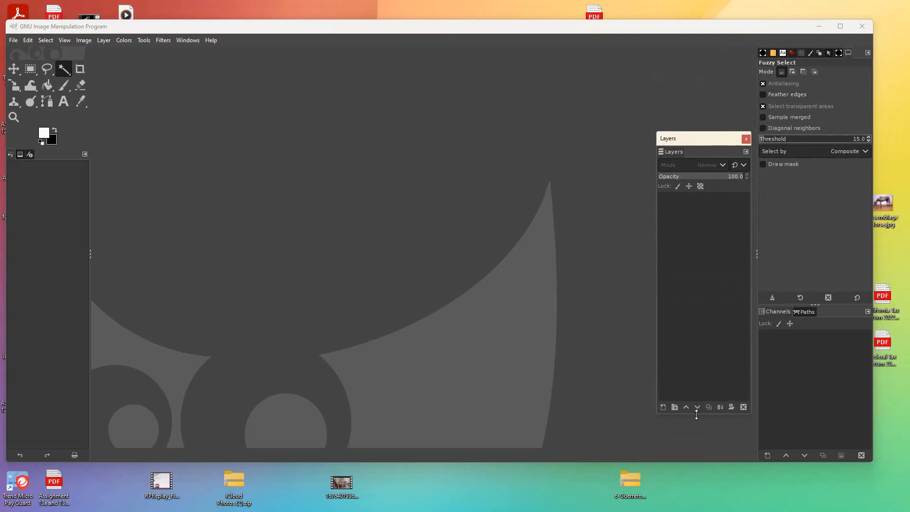
Nudge the floating Layers window slightly upward and shift the main GIMP window toward the right side of the desktop
click(746, 152)
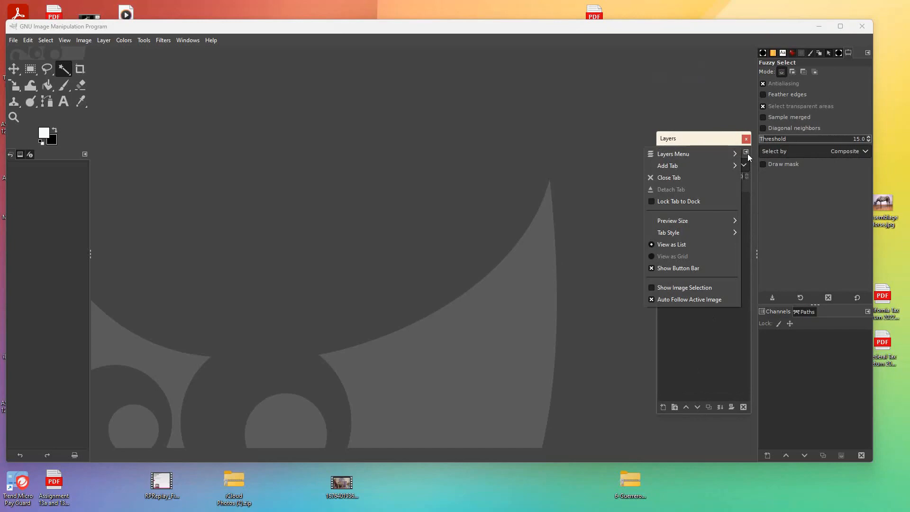
click(719, 142)
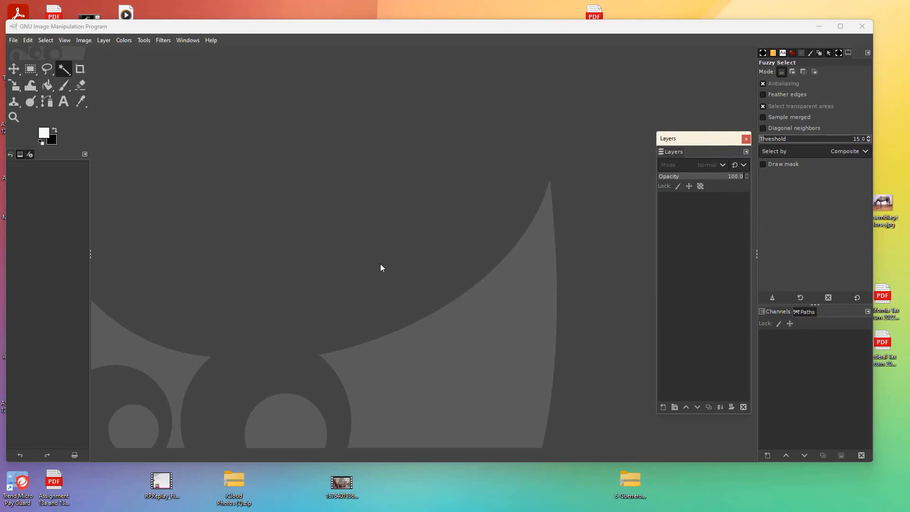
mouse_move(703, 146)
mouse_down()
mouse_move(705, 114)
mouse_move(704, 140)
mouse_up()
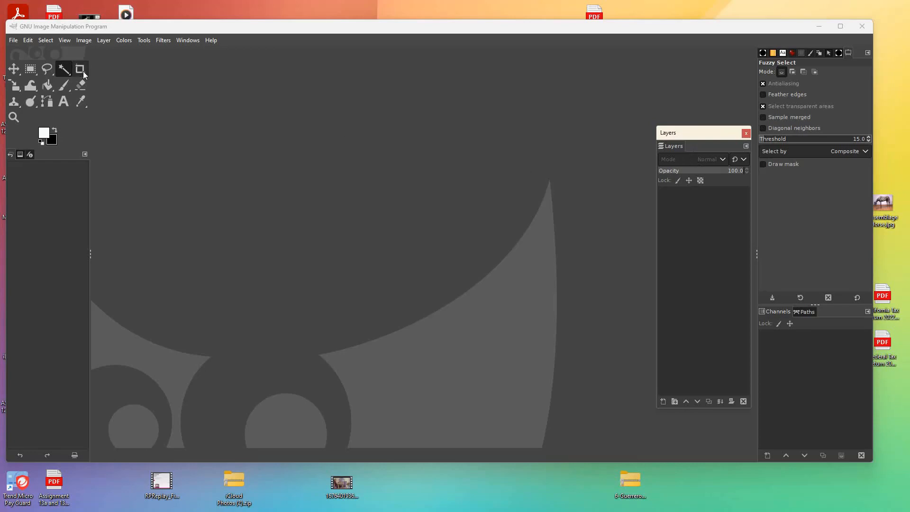
drag(102, 24, 156, 20)
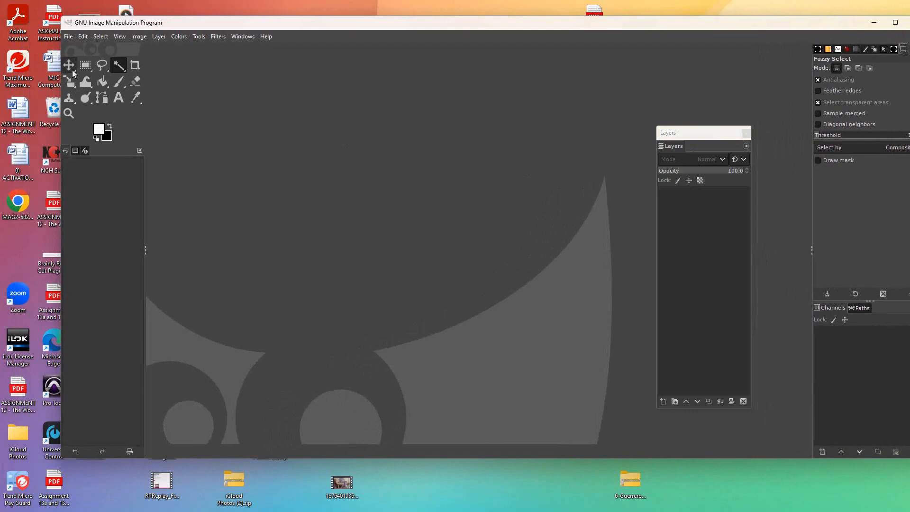
click(69, 36)
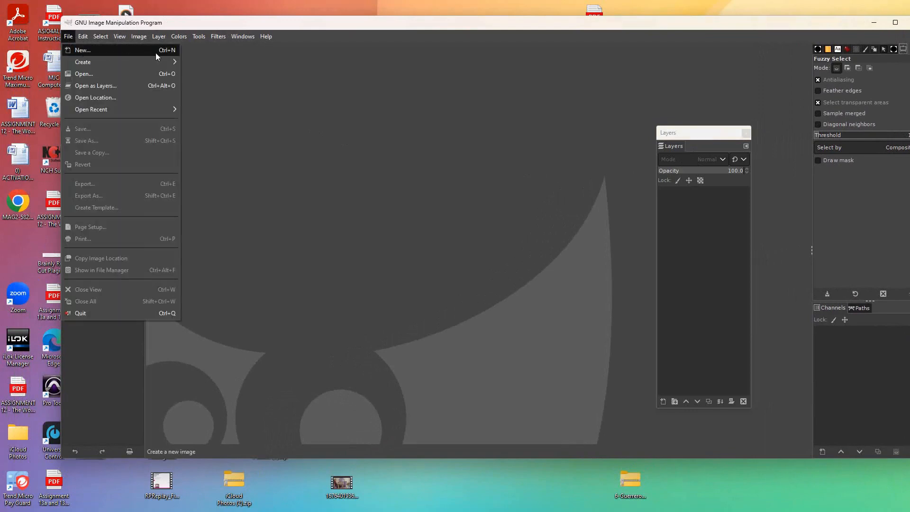
click(81, 51)
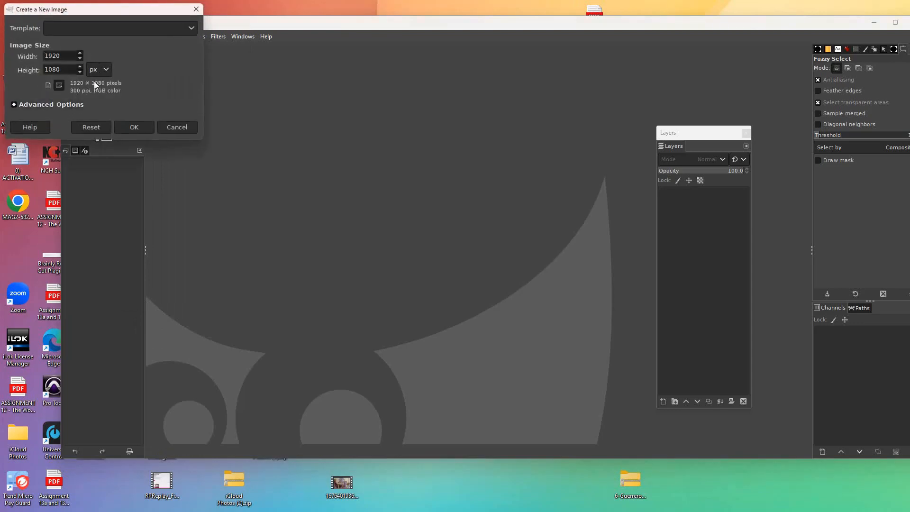
double_click(59, 55)
click(20, 105)
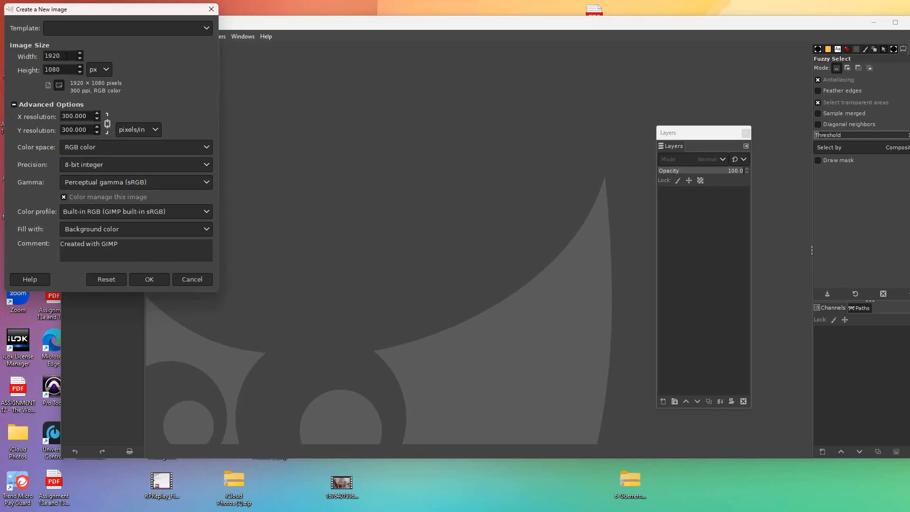
drag(64, 56, 44, 56)
text(480)
click(76, 71)
mouse_move(35, 74)
mouse_down()
mouse_move(53, 70)
mouse_move(41, 69)
mouse_up()
text(64)
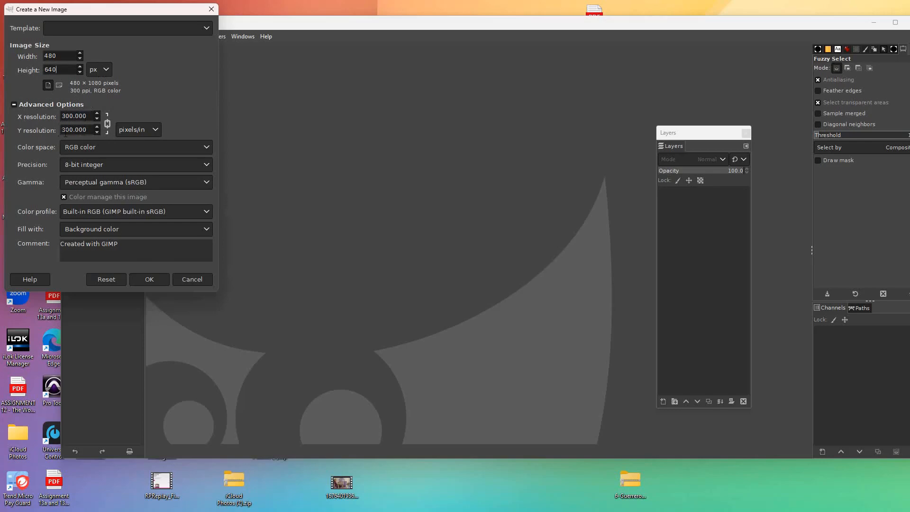
click(107, 124)
click(134, 105)
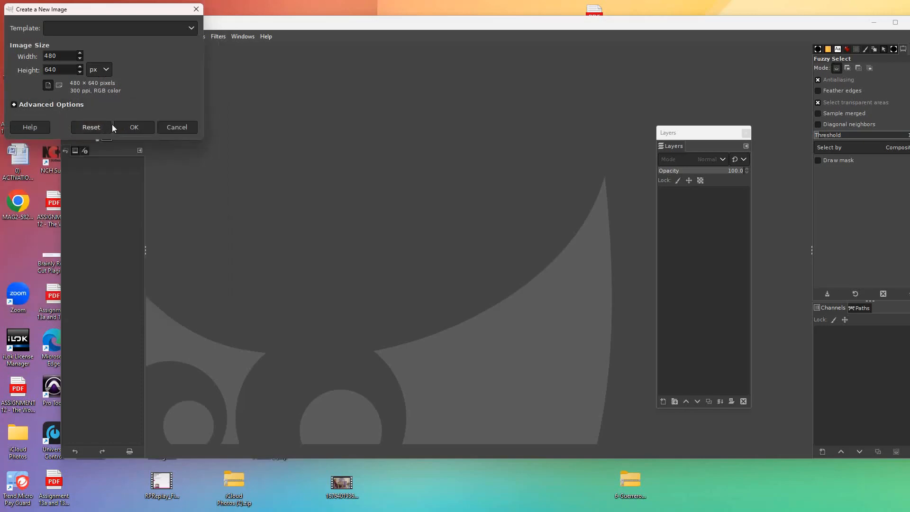
click(166, 134)
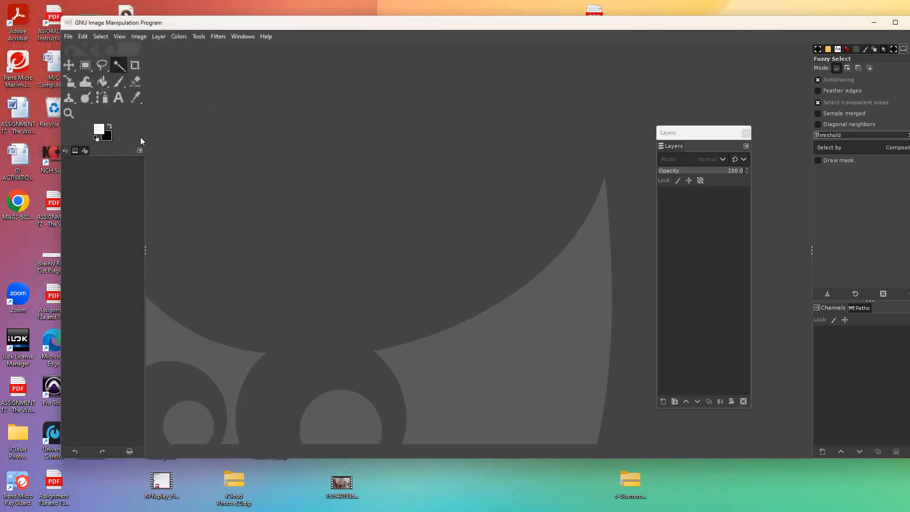
Create a new image 480 pixels wide and 640 pixels high at 300 pixels/in, filled with the background color
click(69, 36)
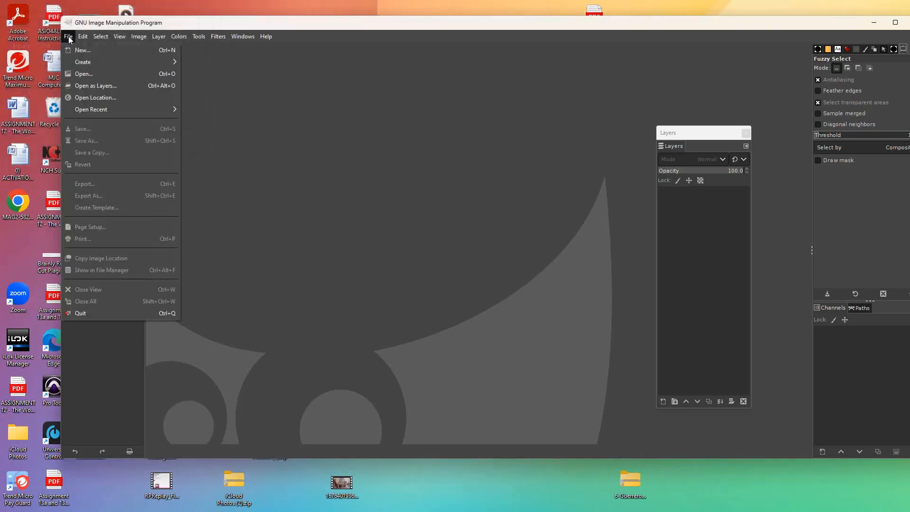
click(79, 50)
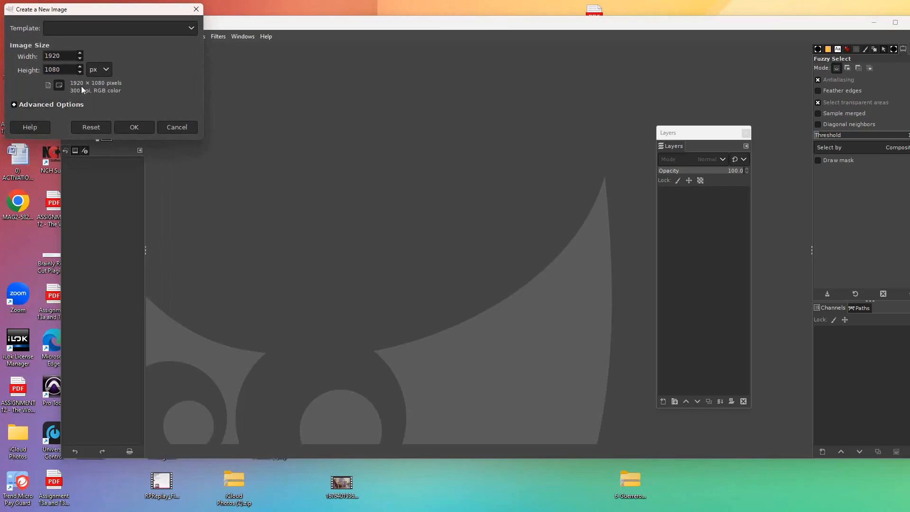
click(13, 106)
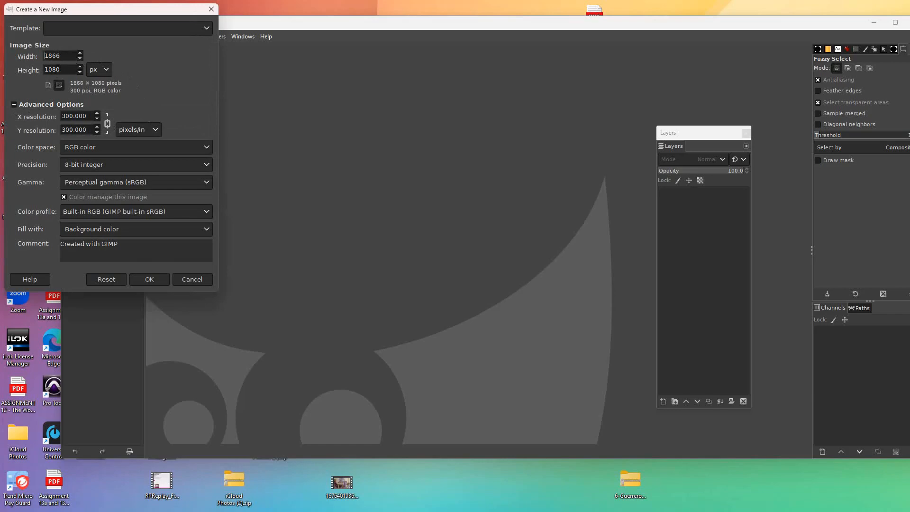
click(80, 53)
drag(61, 55, 41, 56)
text(480)
drag(62, 70, 46, 69)
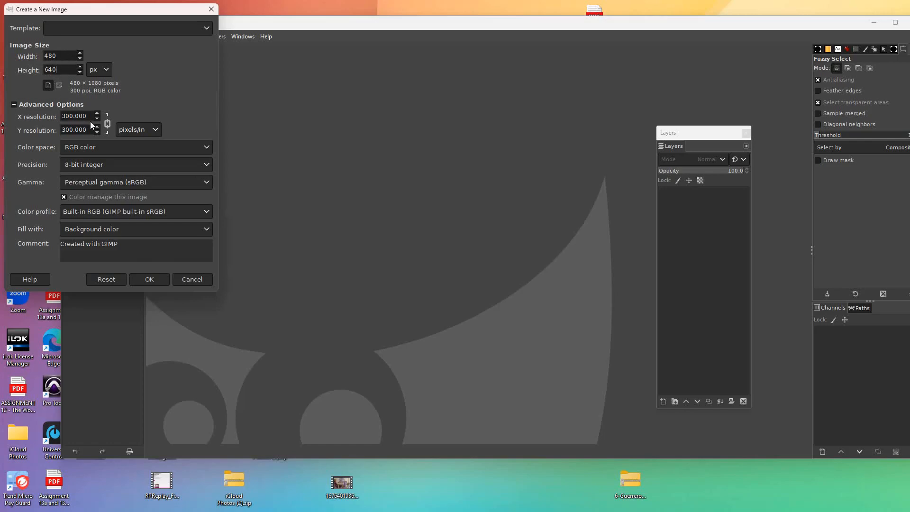
click(108, 124)
click(152, 280)
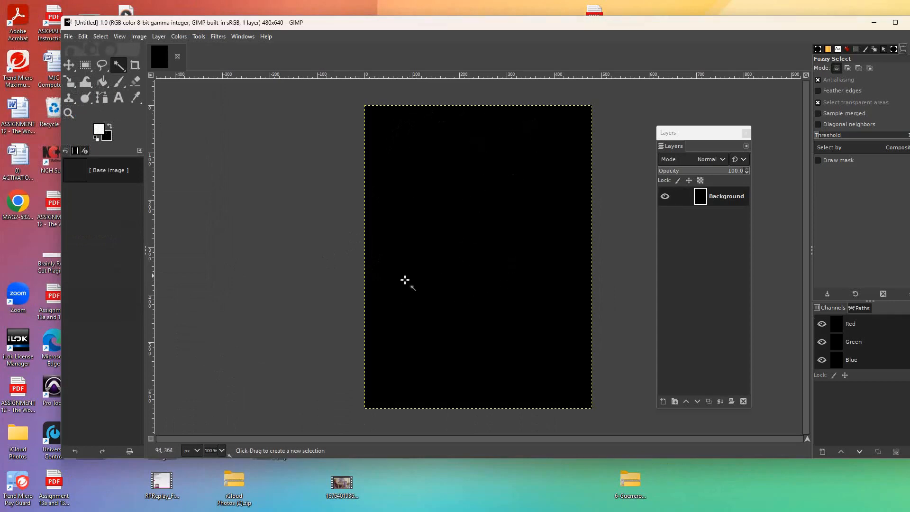
click(138, 37)
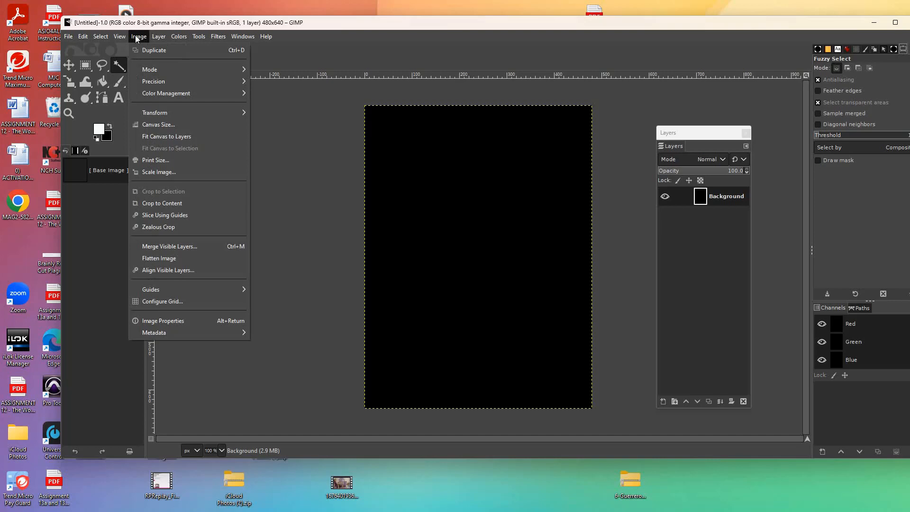
click(154, 124)
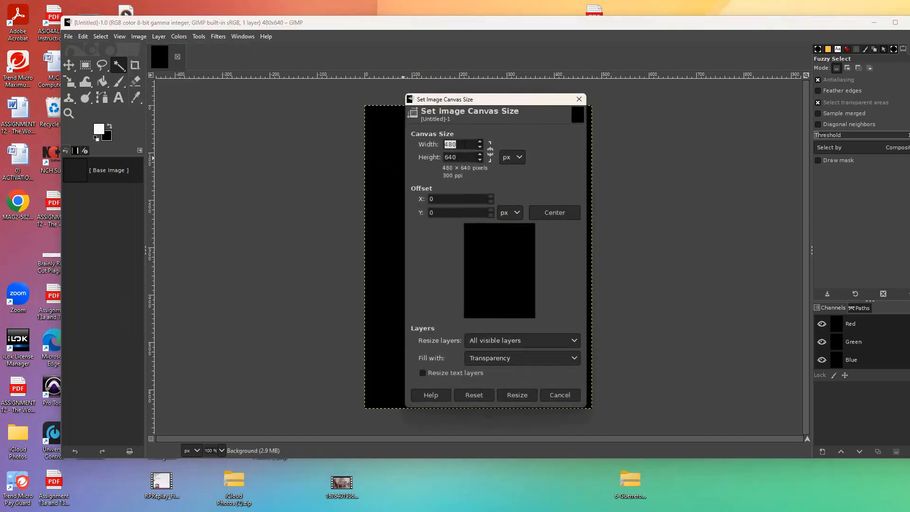
key(ctrl+l)
click(319, 200)
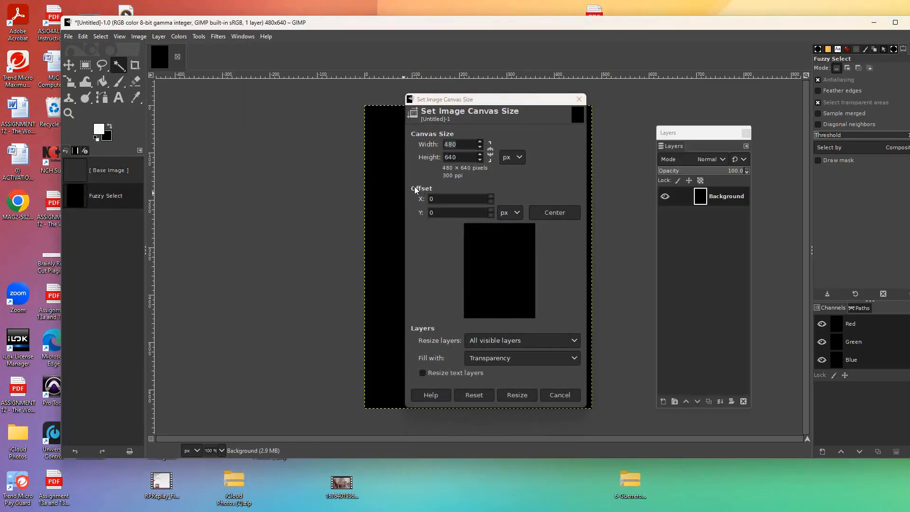
click(493, 158)
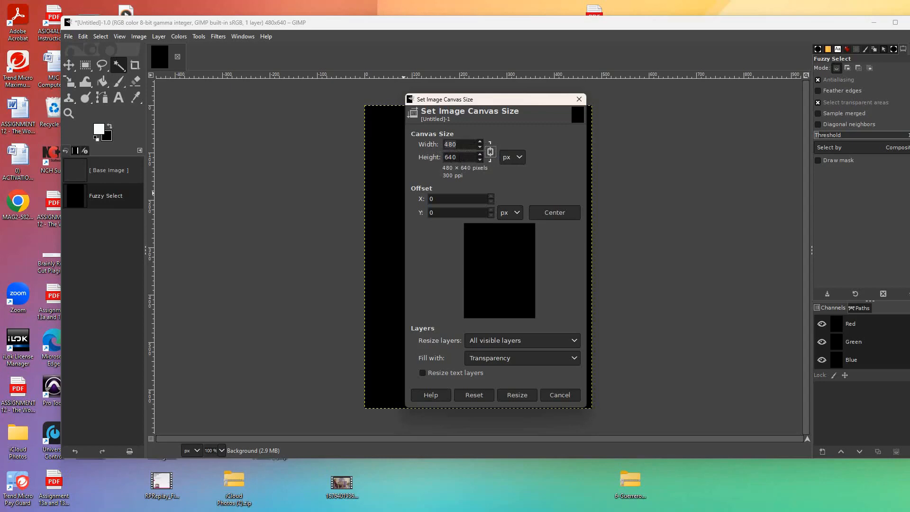
click(480, 143)
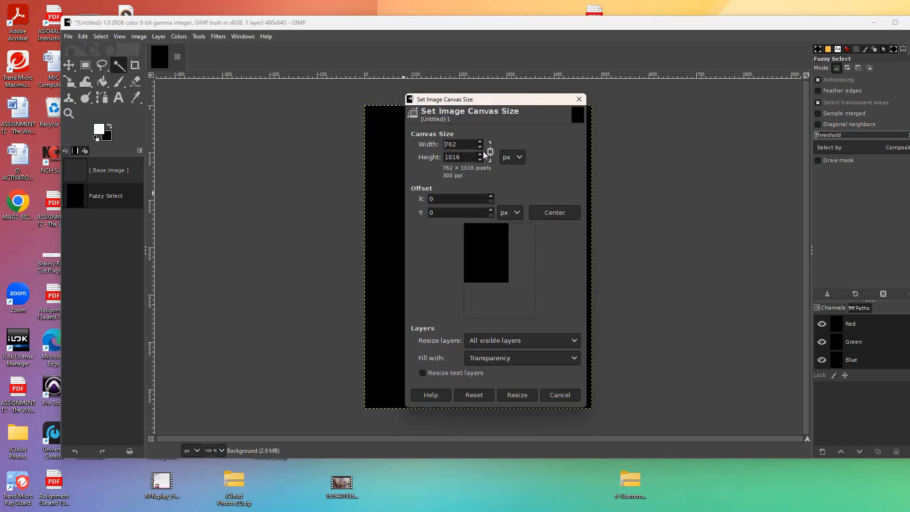
double_click(464, 148)
text(480)
key(Return)
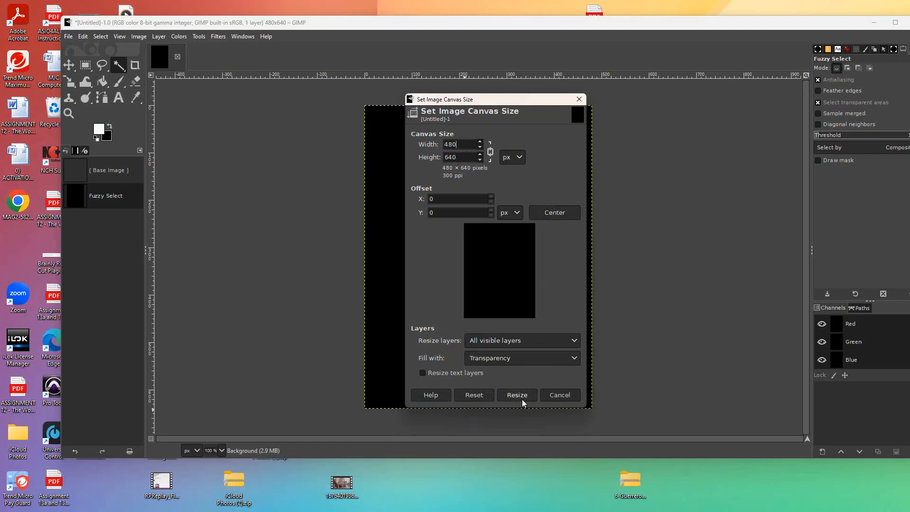
click(564, 396)
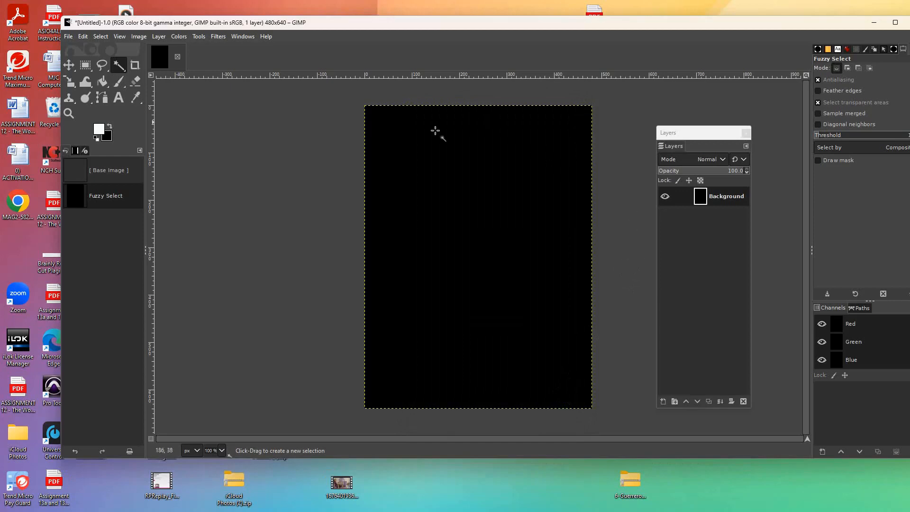
Move the GIMP window aside to uncover the desktop folders and open the MJC Computer Graphics folder, repositioning its window
drag(829, 25, 673, 10)
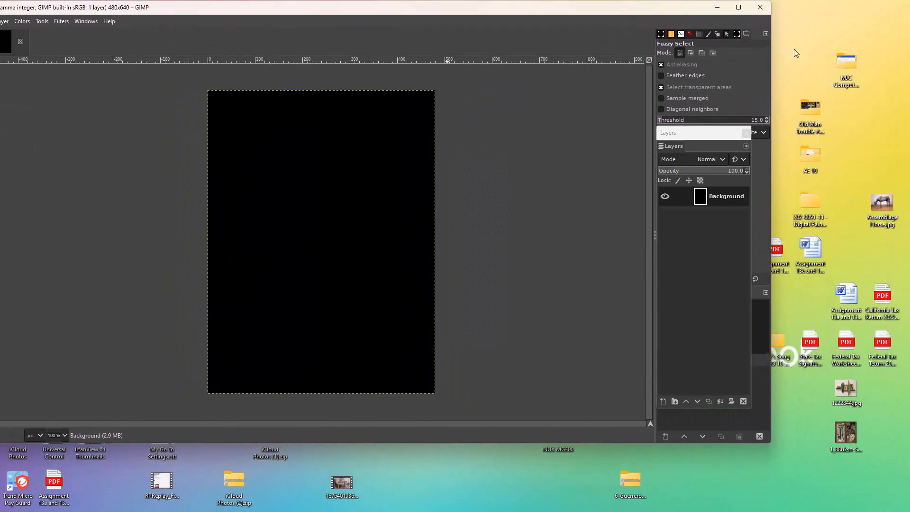
double_click(840, 59)
drag(510, 88, 607, 73)
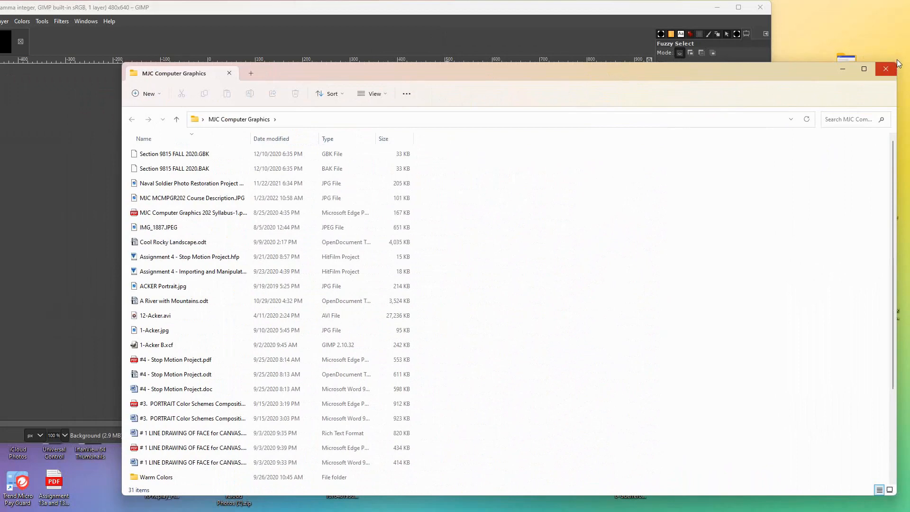
Shrink the folder window clear of the canvas and open the #1 - Line Drawing of Face folder inside CMPGR202 Projcts
drag(124, 63, 488, 261)
drag(681, 273, 664, 127)
click(876, 324)
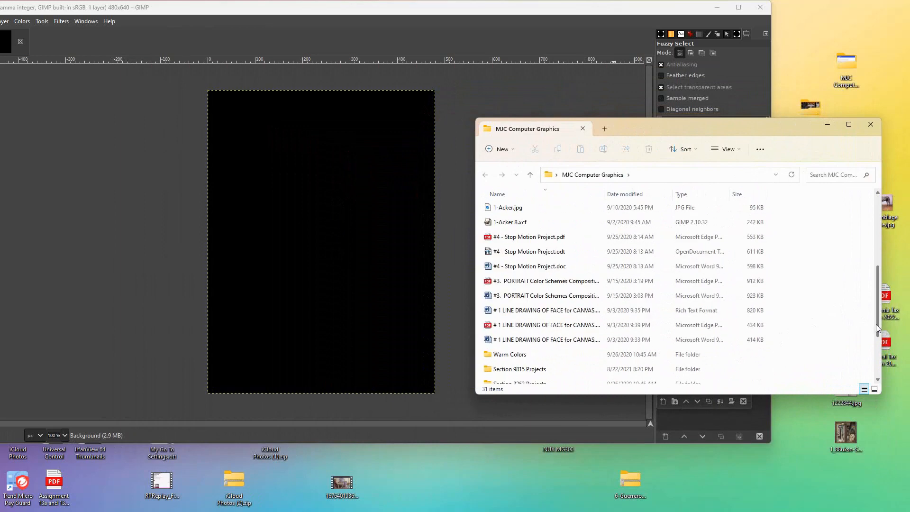
scroll(877, 316, down, 2)
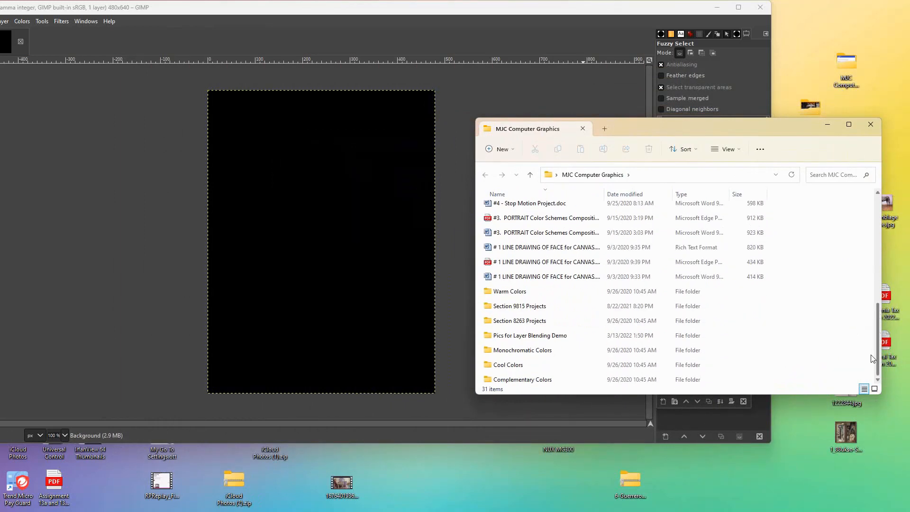
double_click(532, 365)
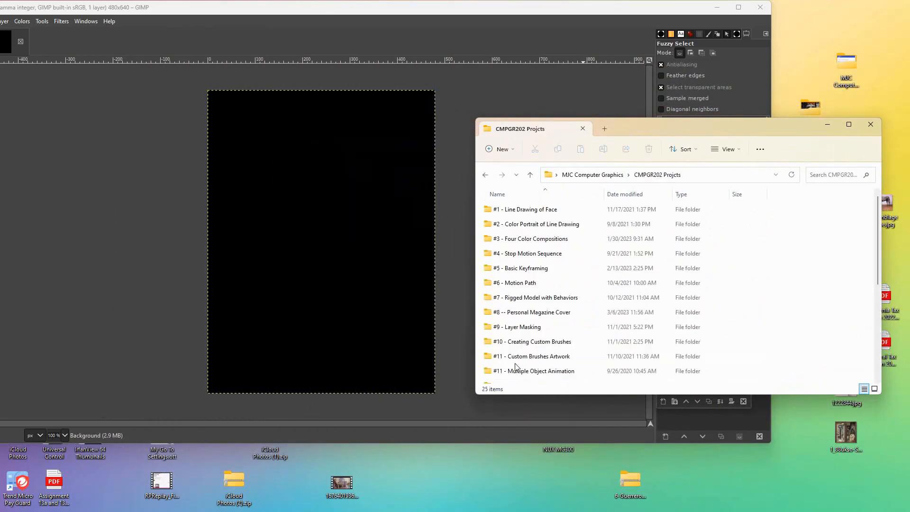
double_click(526, 210)
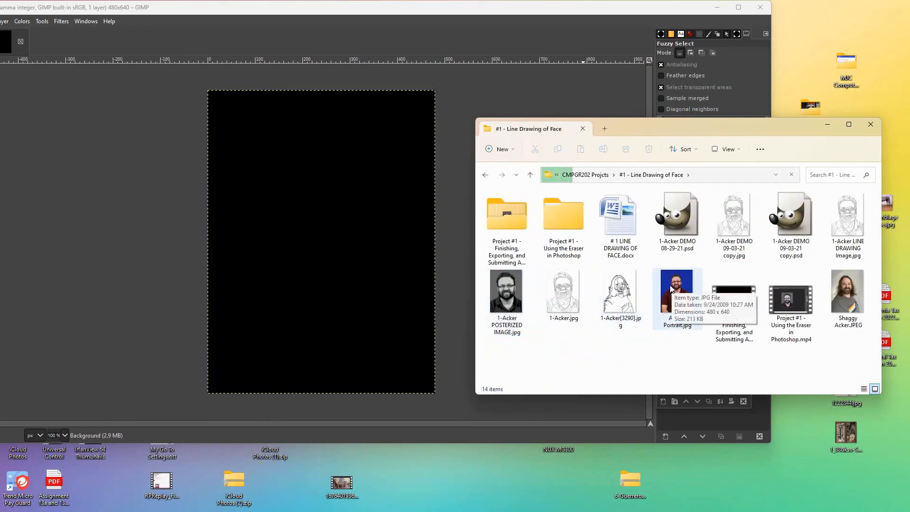
Add the blue-background portrait JPG to the canvas as a layer, keeping its embedded color profile, and bring the GIMP window fully into view
drag(679, 299, 320, 255)
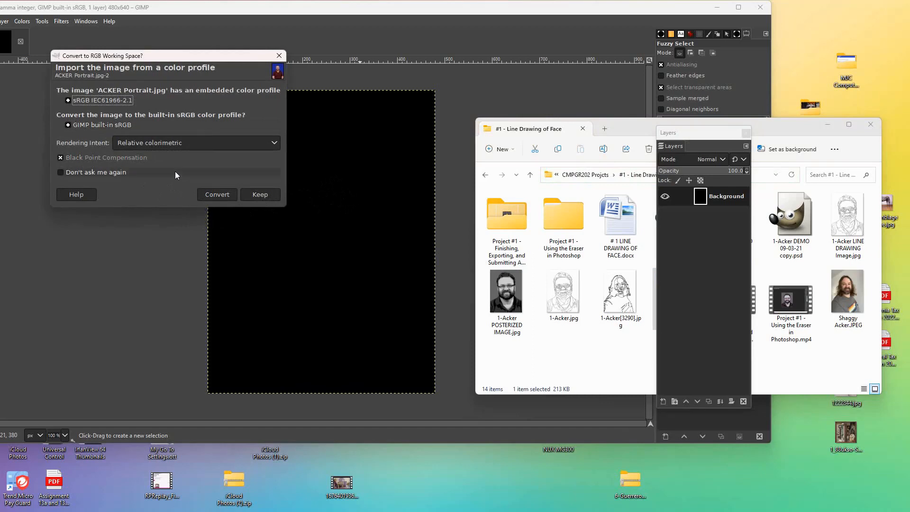
click(260, 195)
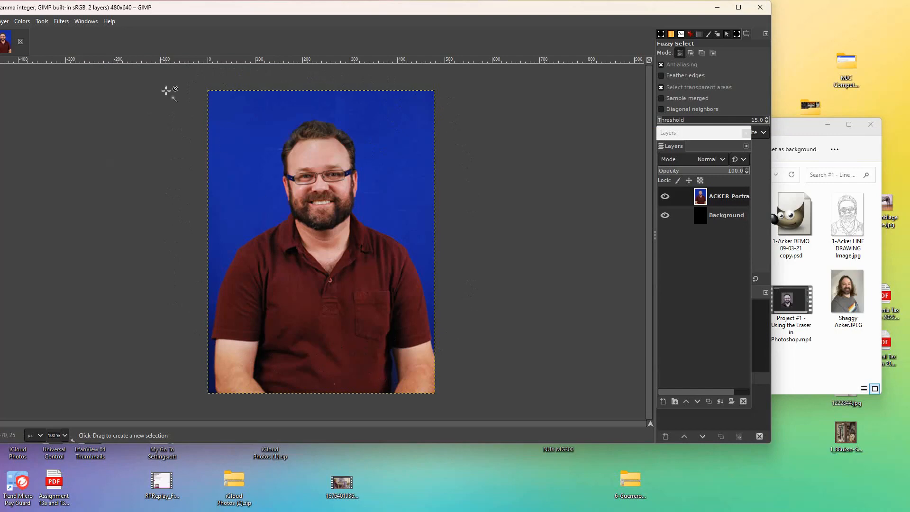
drag(177, 10, 299, 13)
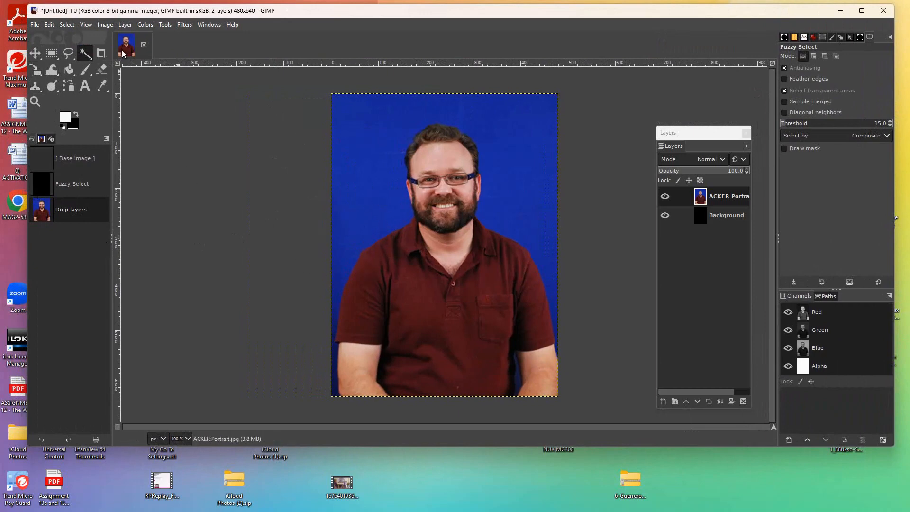
Scale the image up to 1112 × 1483 px and shift the portrait layer down until the whole head shows
click(107, 24)
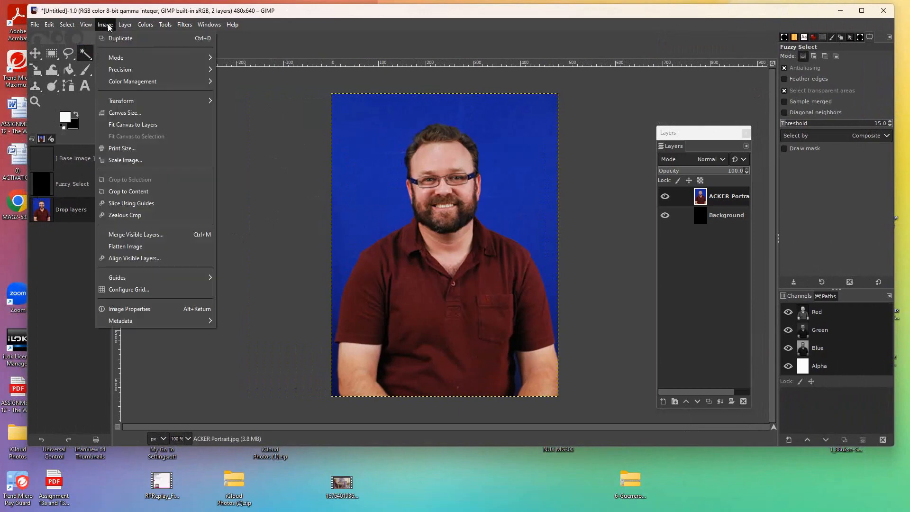
click(125, 159)
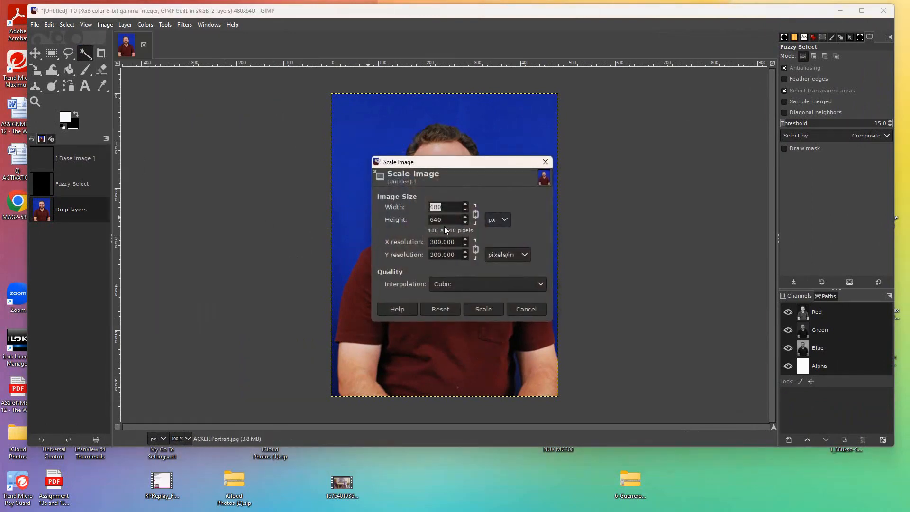
text(762)
click(467, 204)
click(481, 310)
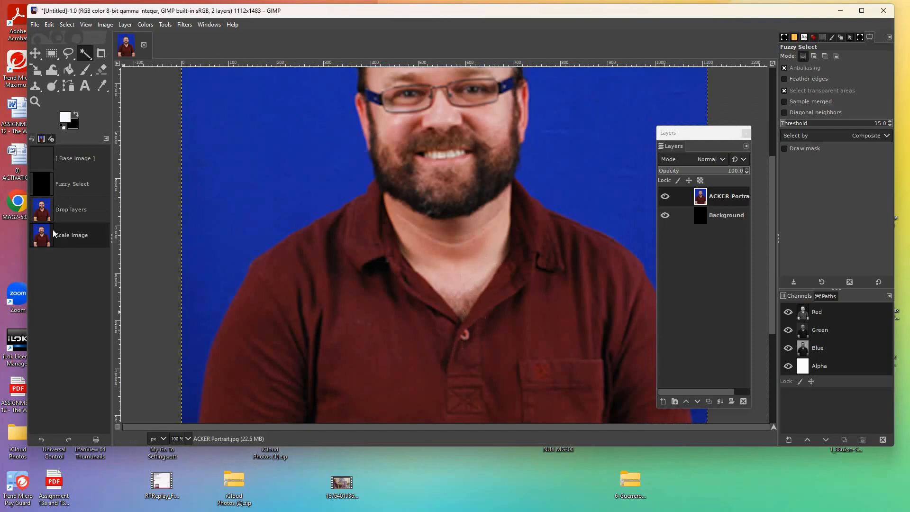
click(35, 56)
drag(371, 237, 372, 376)
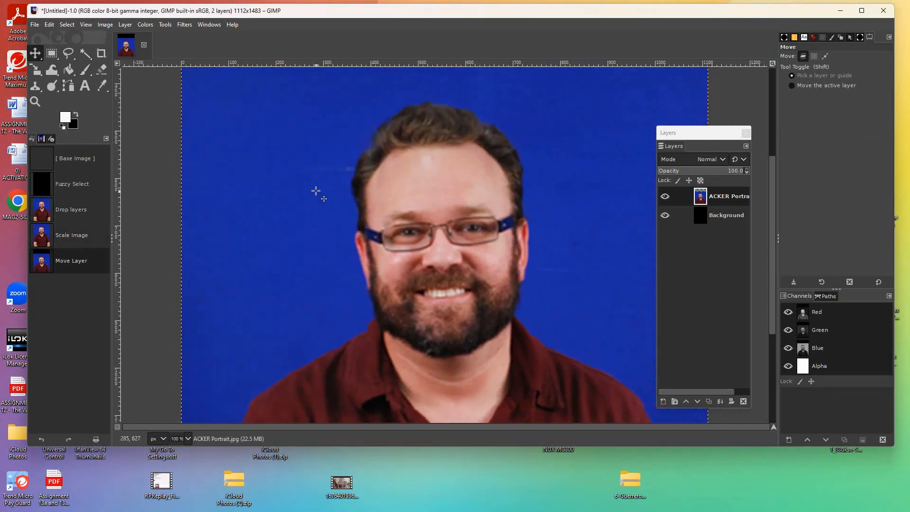
Scale the whole image up to 2074 × 2766 px with cubic interpolation
click(36, 70)
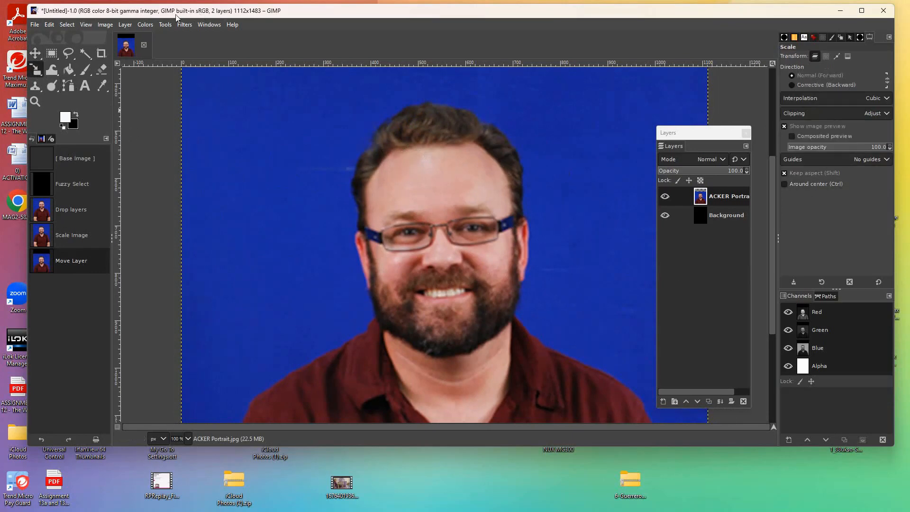
click(105, 26)
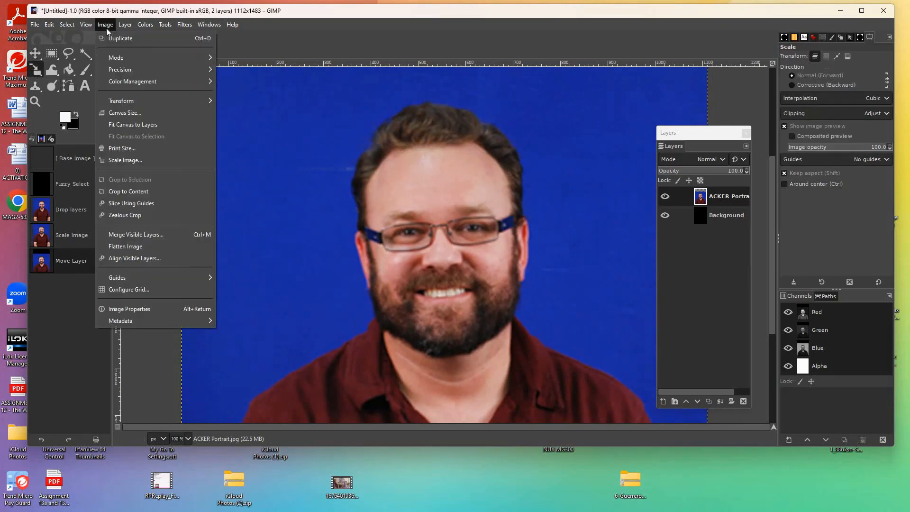
click(125, 160)
click(467, 205)
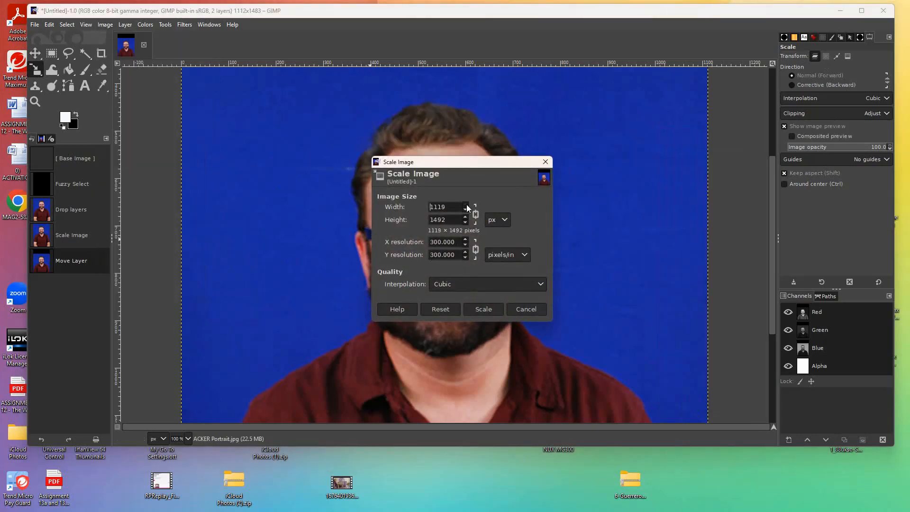
drag(467, 208, 467, 208)
click(476, 308)
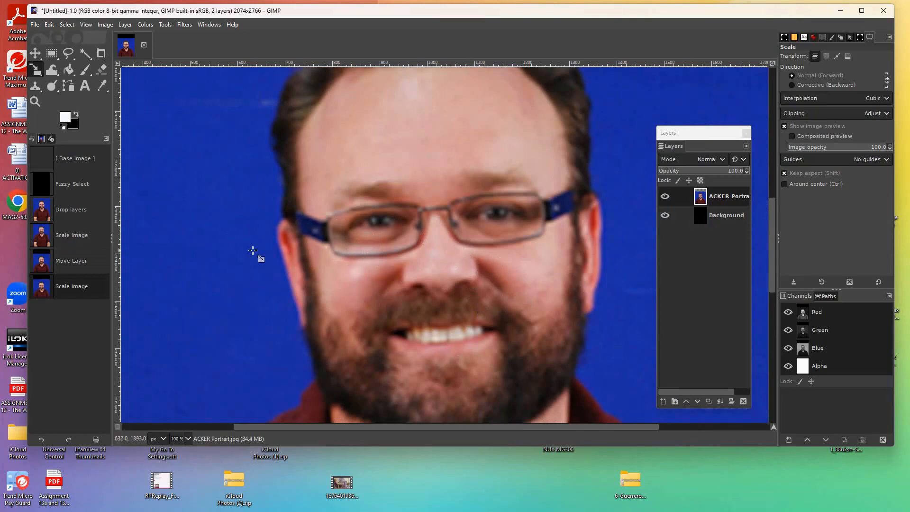
Try zooming out and in on the enlarged image, ending at 18.2% to examine the whole canvas and the offset layer
click(34, 104)
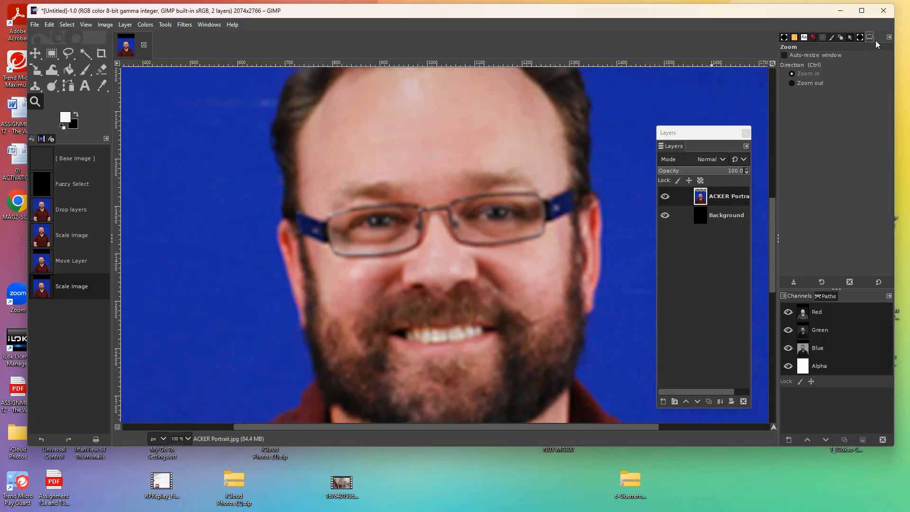
click(791, 84)
click(792, 84)
click(434, 164)
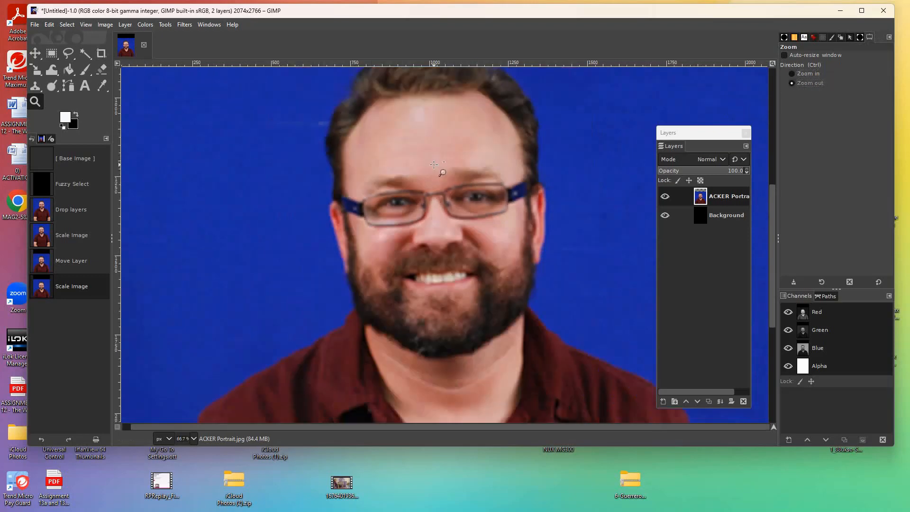
click(434, 164)
click(434, 164)
click(434, 165)
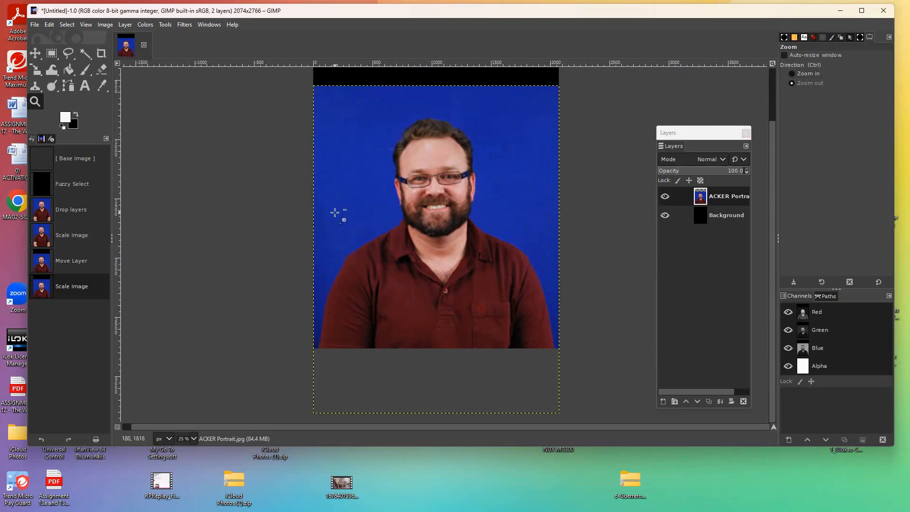
key(ctrl)
click(336, 210)
click(335, 211)
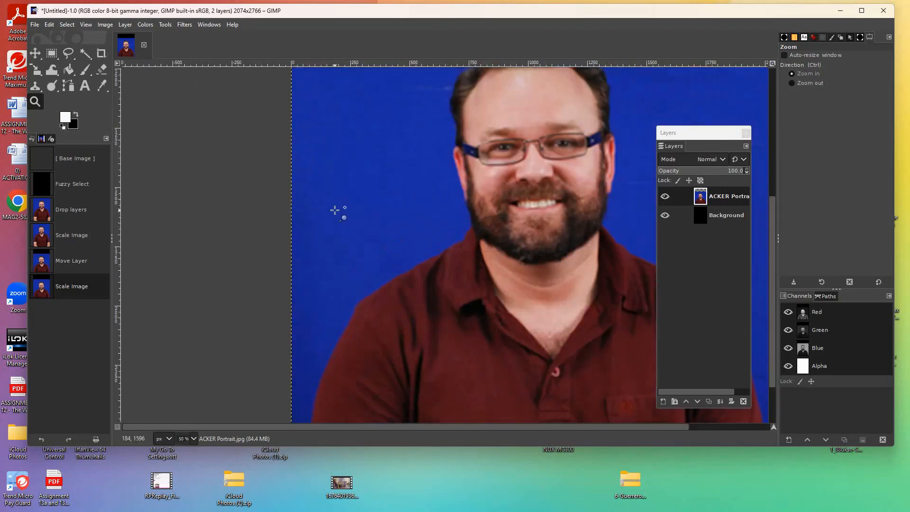
click(335, 210)
click(335, 209)
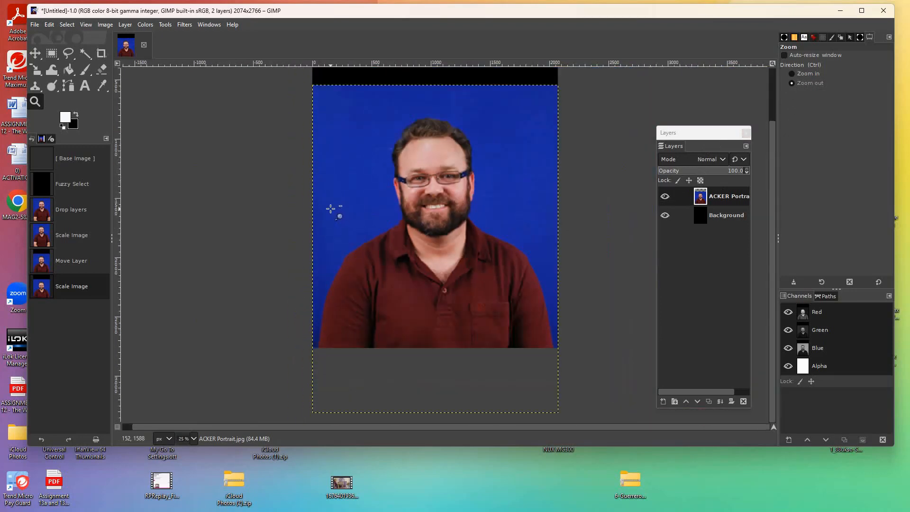
click(331, 209)
click(330, 208)
key(ctrl)
click(329, 207)
click(330, 207)
click(329, 207)
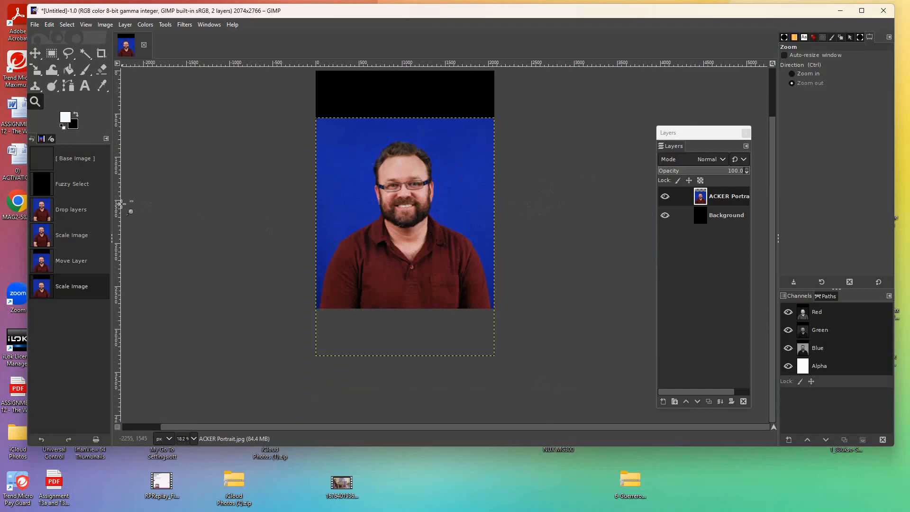
Move the portrait layer back up so that it covers the canvas
click(36, 53)
drag(373, 204, 367, 155)
drag(436, 187, 437, 186)
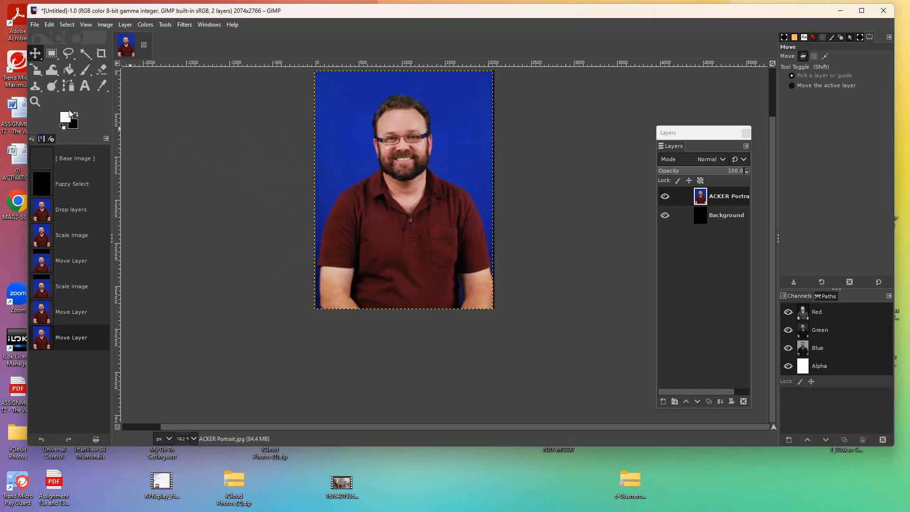
Examine the enlarged portrait's shirt and face at 66.7% zoom
click(34, 103)
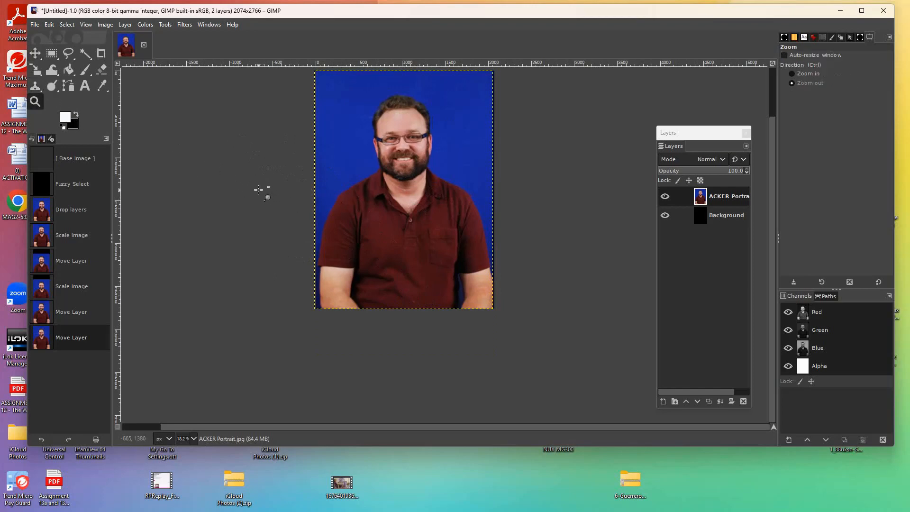
click(256, 190)
click(257, 189)
click(258, 188)
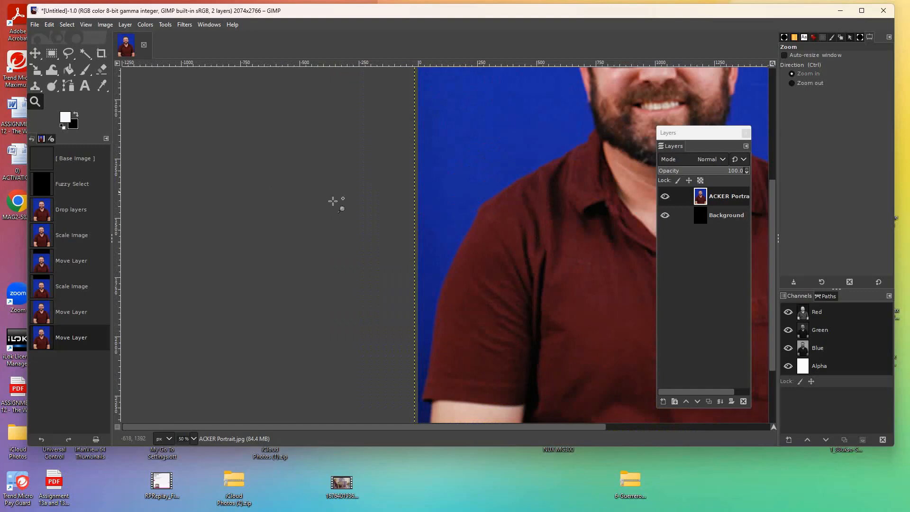
key(ctrl)
drag(545, 426, 601, 426)
click(501, 344)
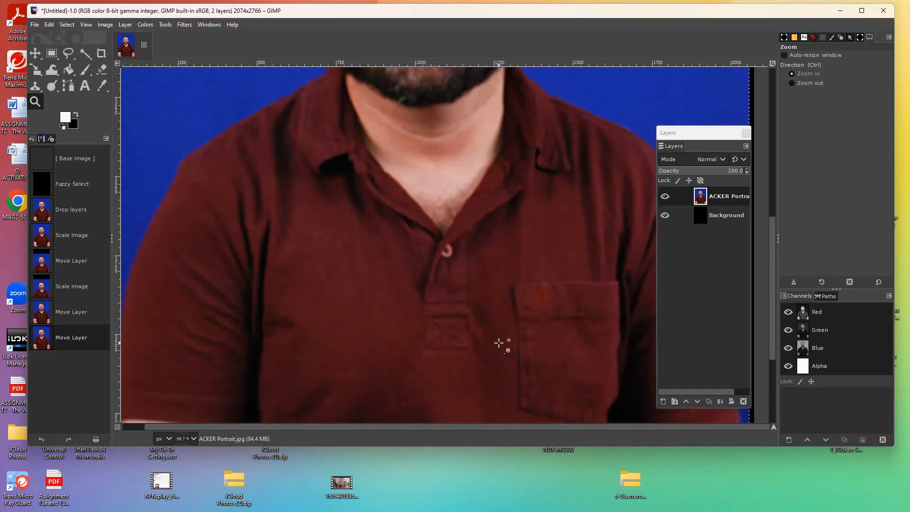
drag(773, 257, 792, 126)
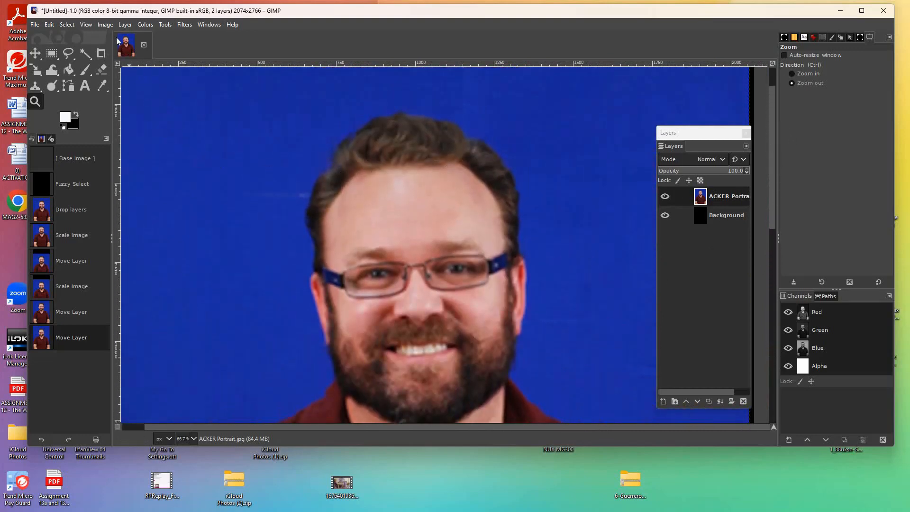
Scale the image down to 480 × 640 px, keeping the aspect ratio and cubic interpolation
click(106, 25)
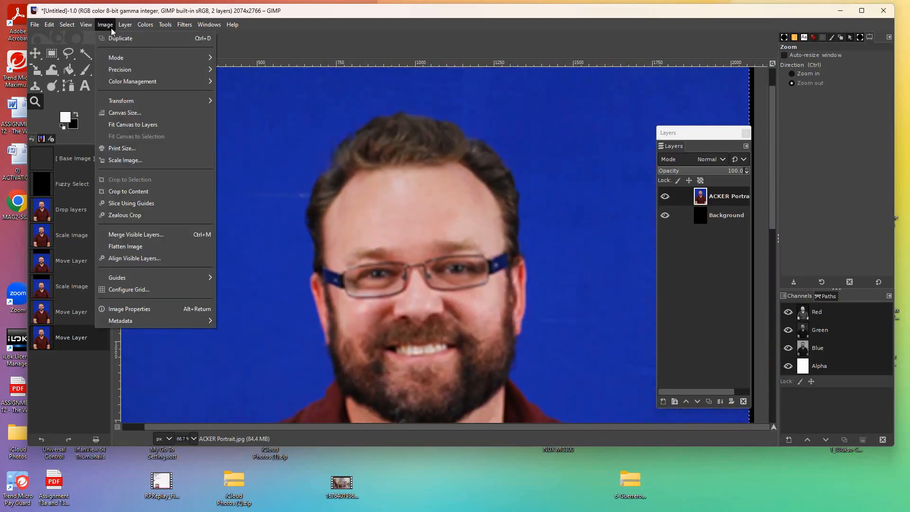
click(146, 160)
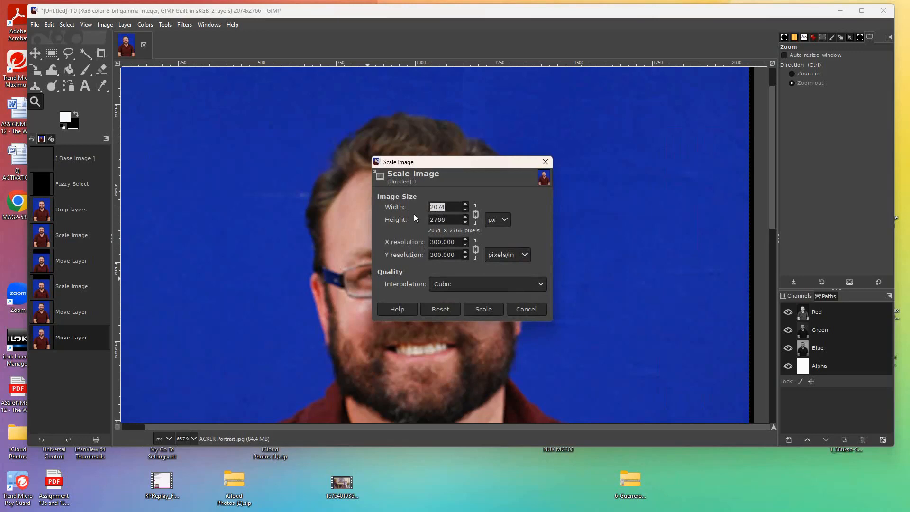
click(546, 162)
click(109, 25)
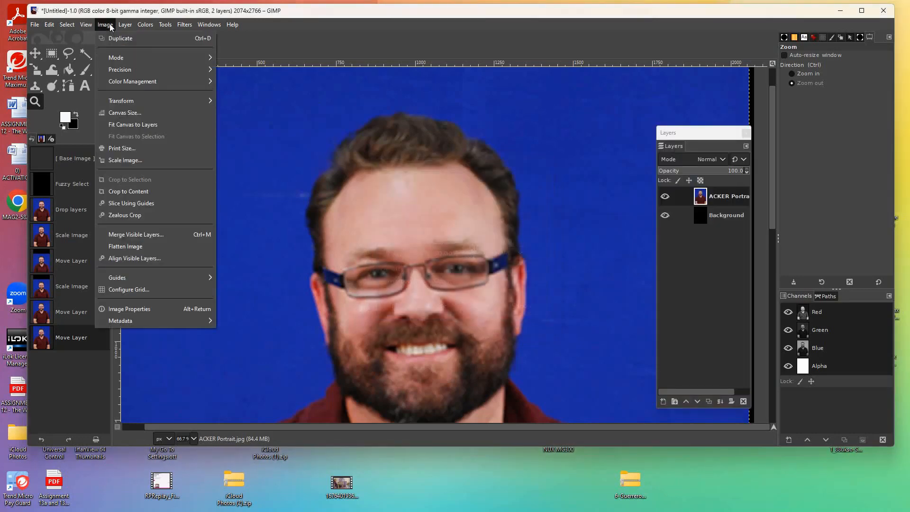
click(131, 161)
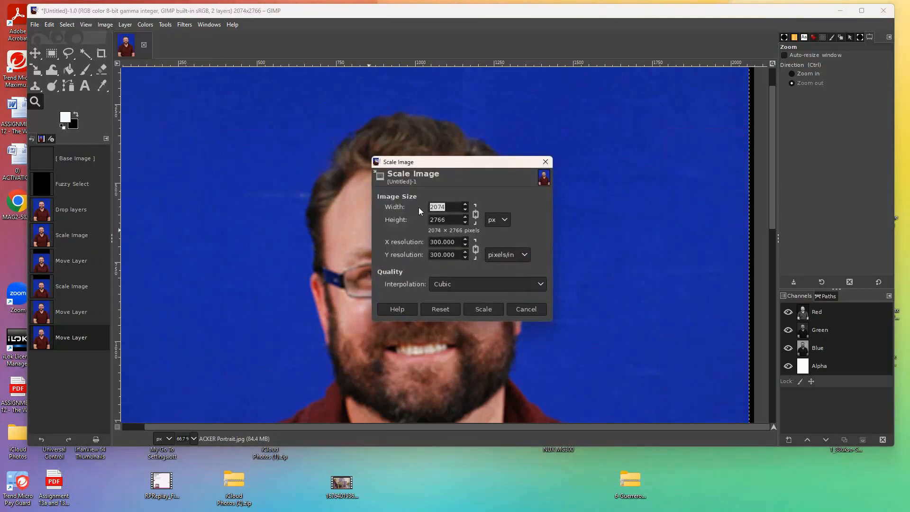
key(Tab)
text(640)
click(483, 312)
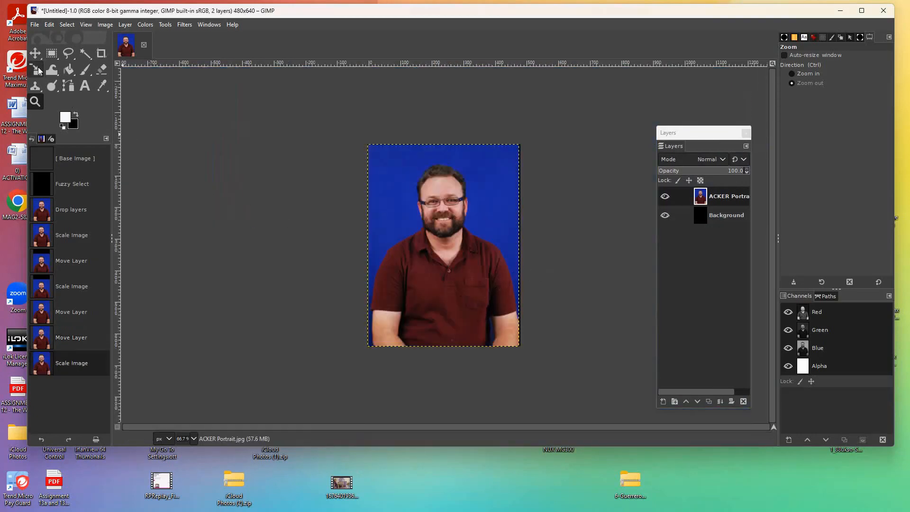
Nudge the portrait layer slightly to line up with the canvas edges and view the image at 100%
click(35, 52)
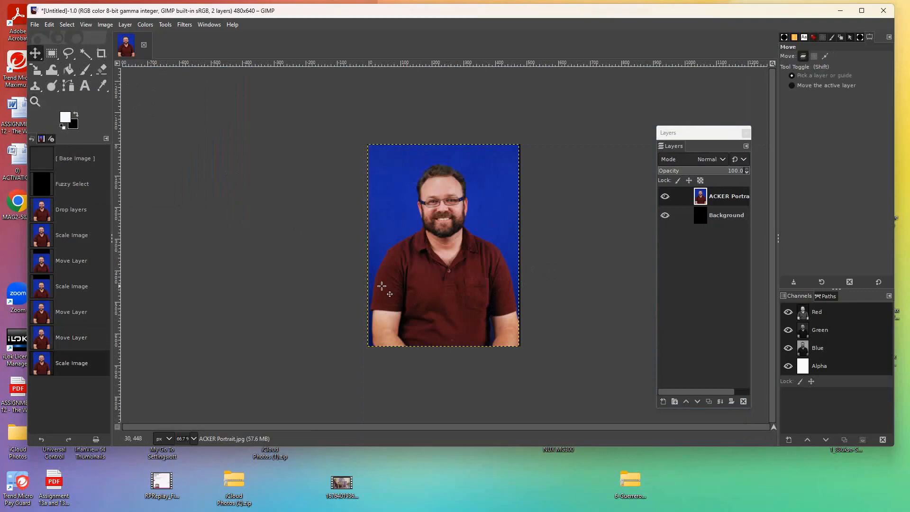
drag(404, 261, 406, 262)
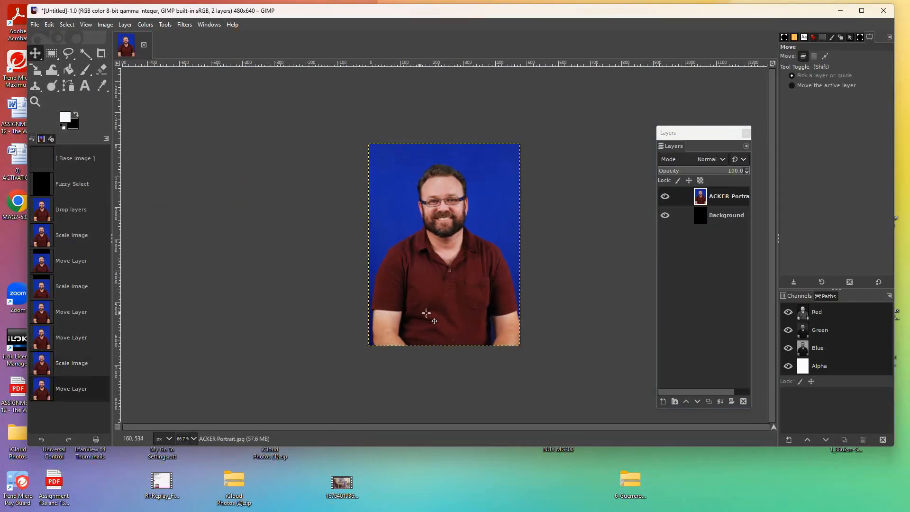
click(33, 105)
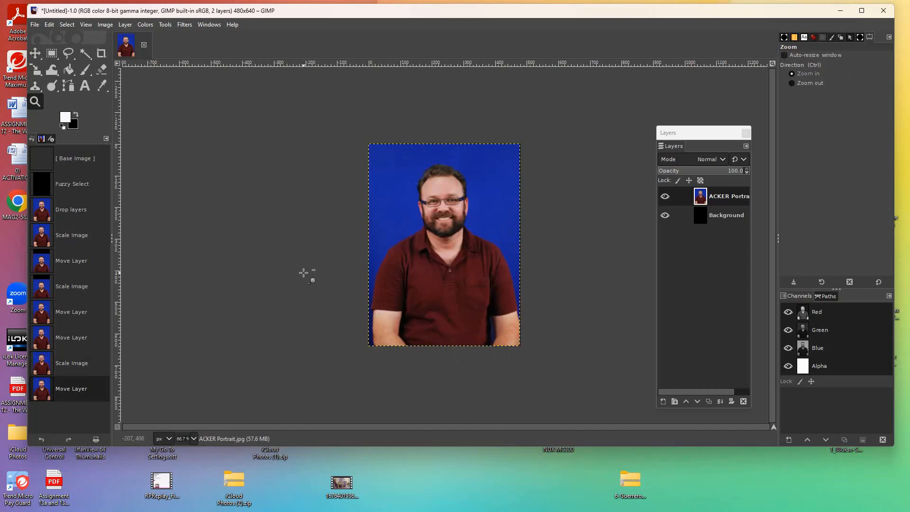
click(792, 74)
click(407, 207)
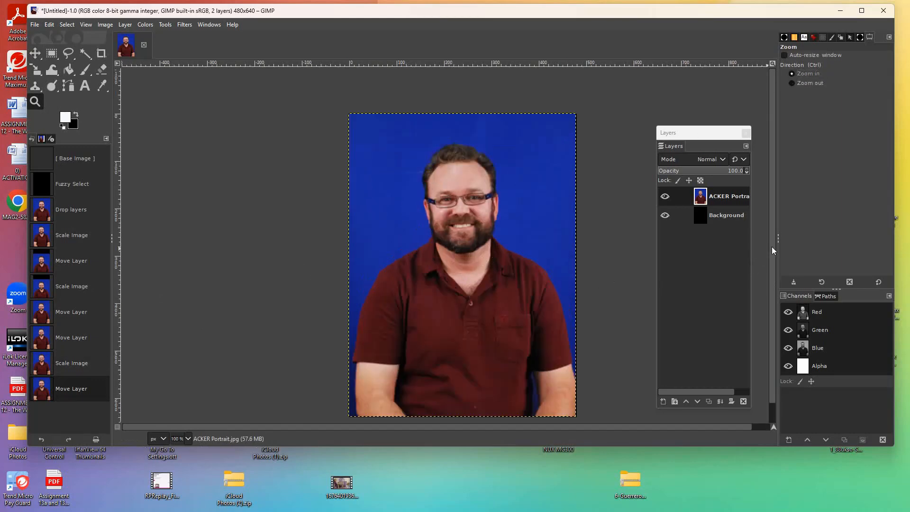
Crop the image to the man's head and shoulders, about 270 × 377 px, starting at position 100, 25
scroll(772, 246, down, 1)
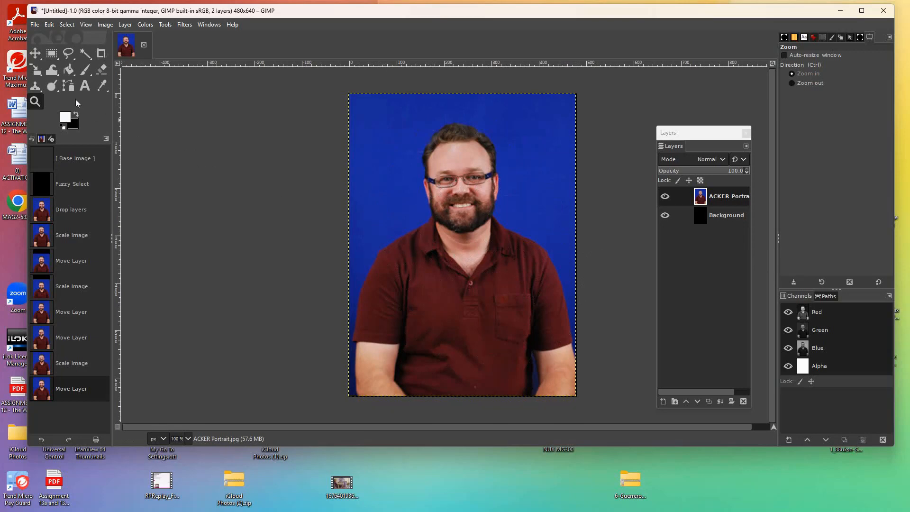
click(102, 56)
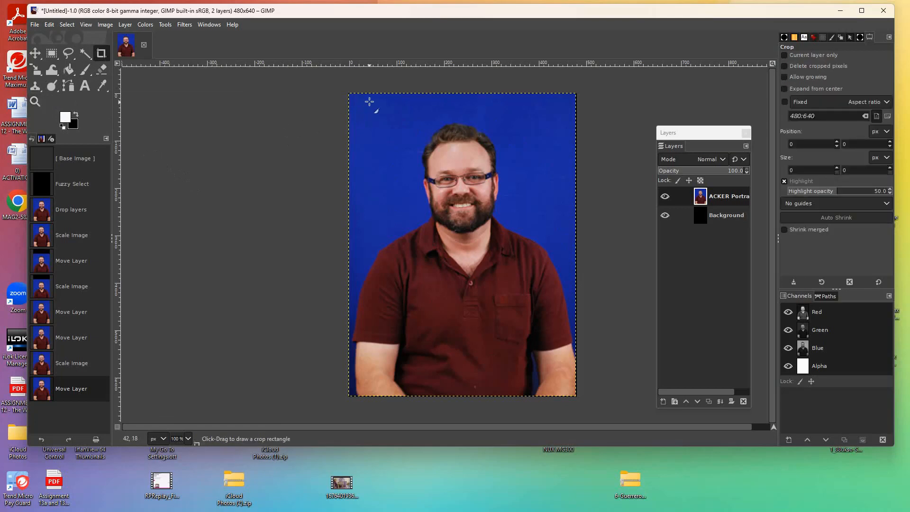
drag(363, 100, 507, 284)
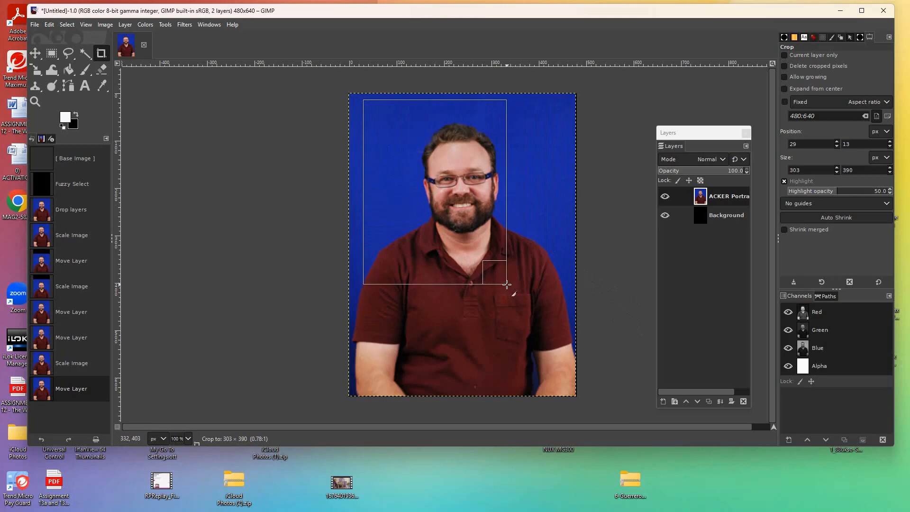
drag(506, 284, 507, 284)
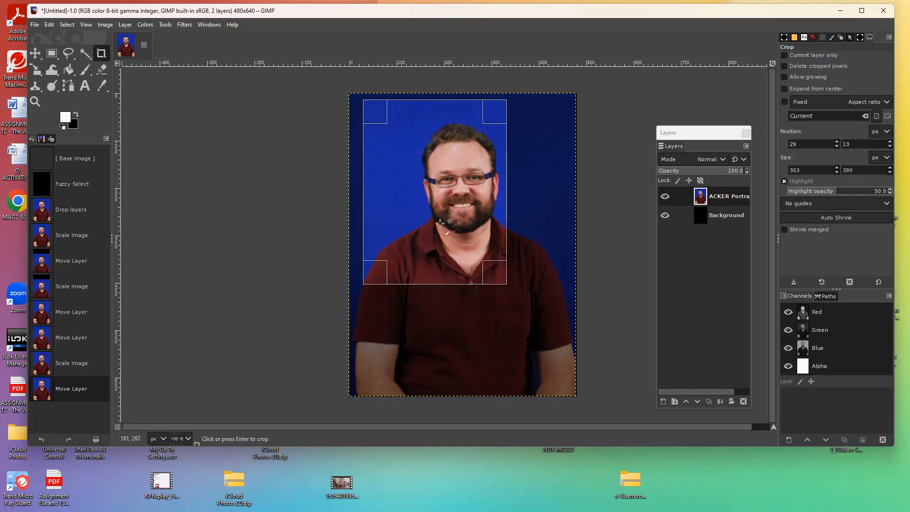
drag(405, 166, 430, 177)
mouse_move(520, 290)
mouse_down()
mouse_move(520, 271)
mouse_move(505, 284)
mouse_up()
drag(463, 247, 468, 243)
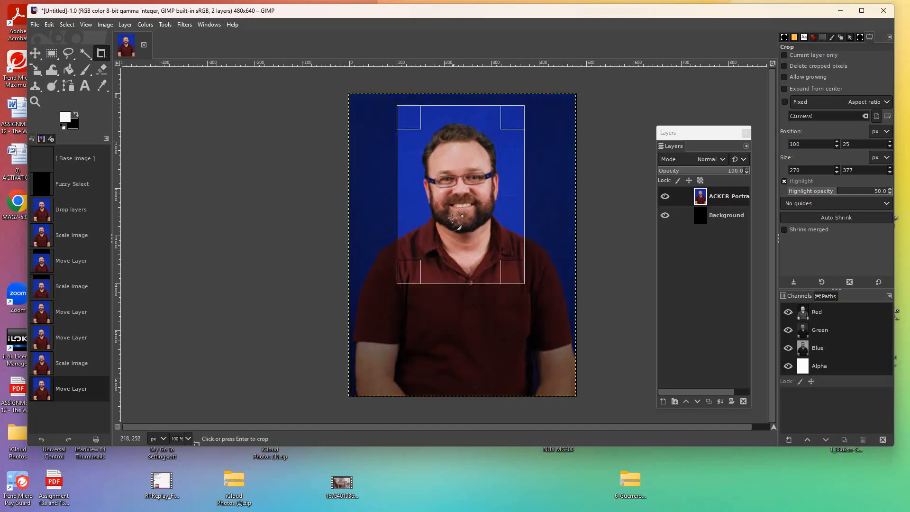
key(Return)
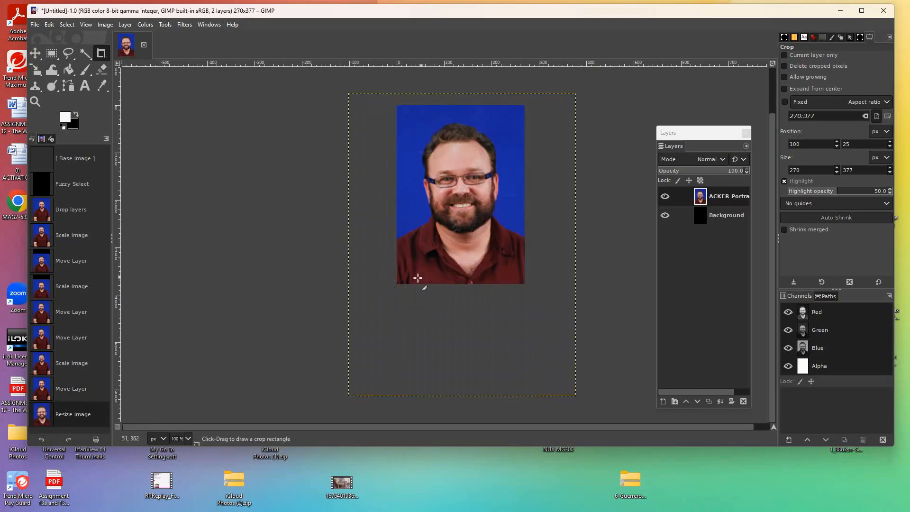
Scale the cropped image up to 458 × 640 px, keeping the aspect ratio and cubic interpolation
click(105, 24)
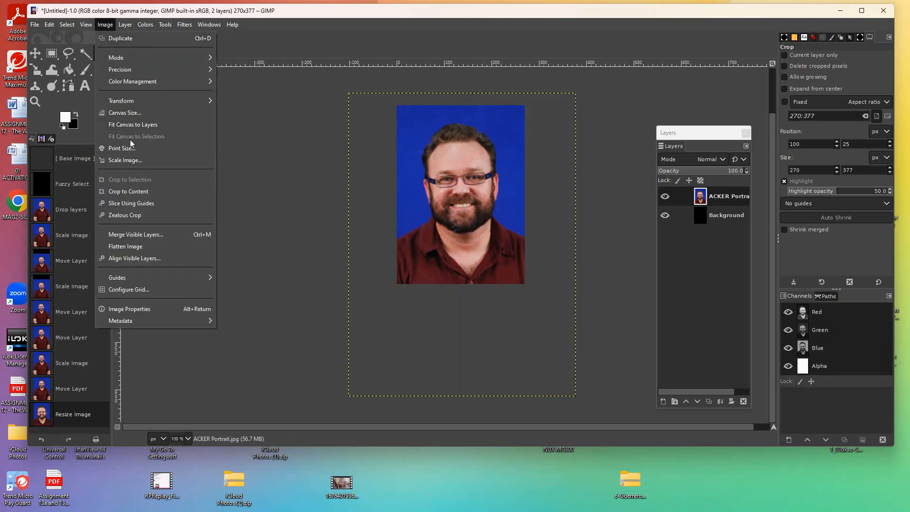
click(127, 161)
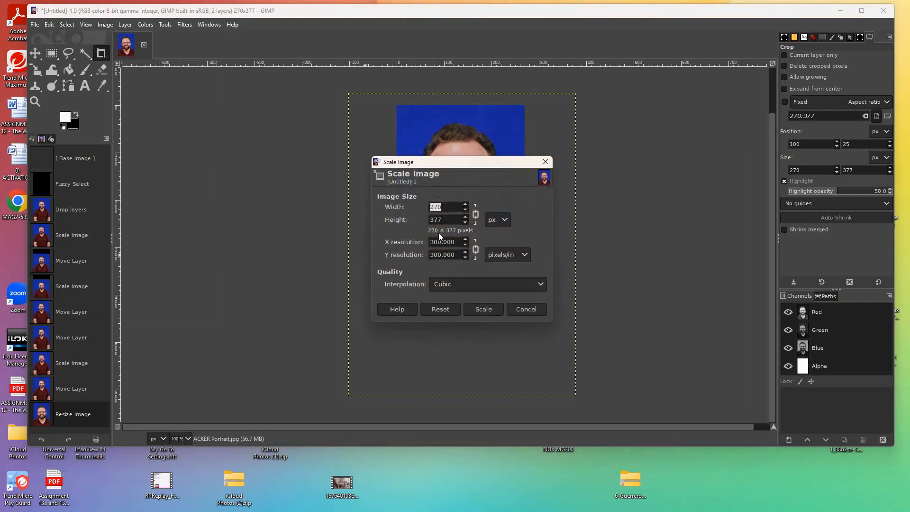
text(480)
text(4)
text(0)
click(467, 309)
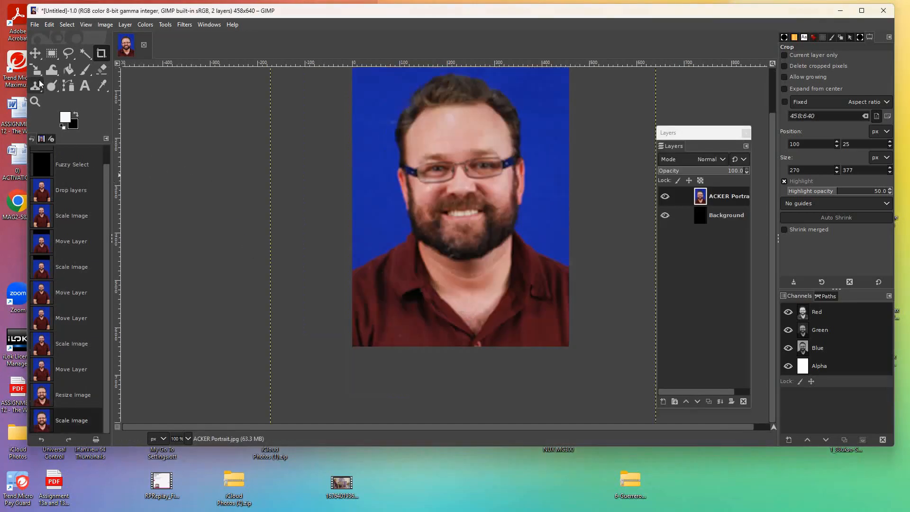
click(41, 55)
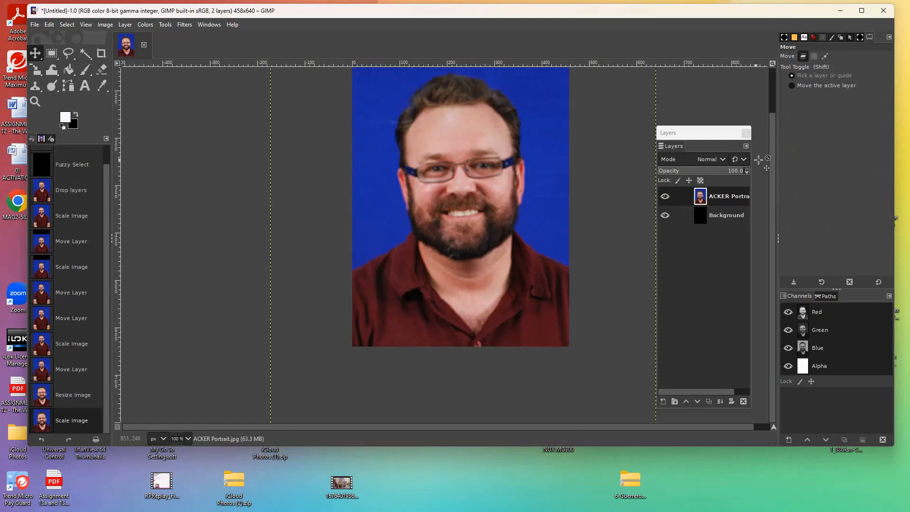
drag(772, 159, 778, 104)
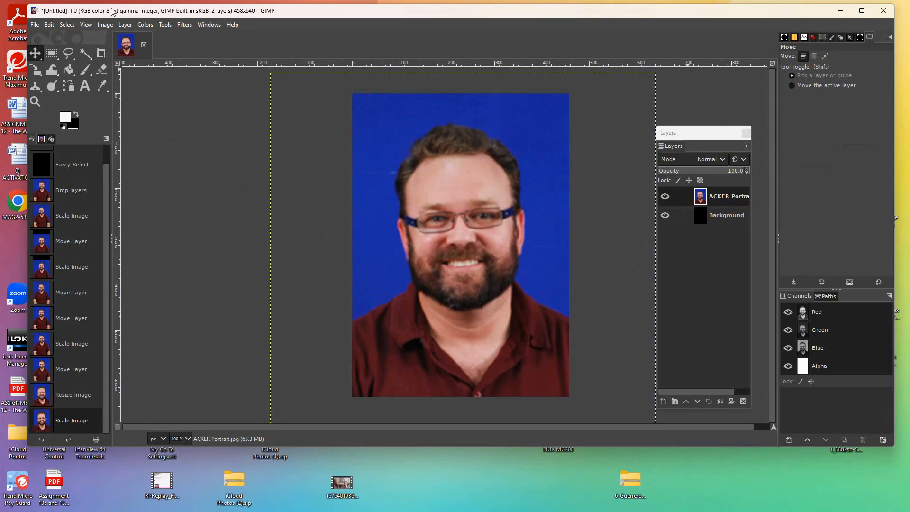
Check the image's width and height in the Scale Image settings without rescaling it
click(104, 25)
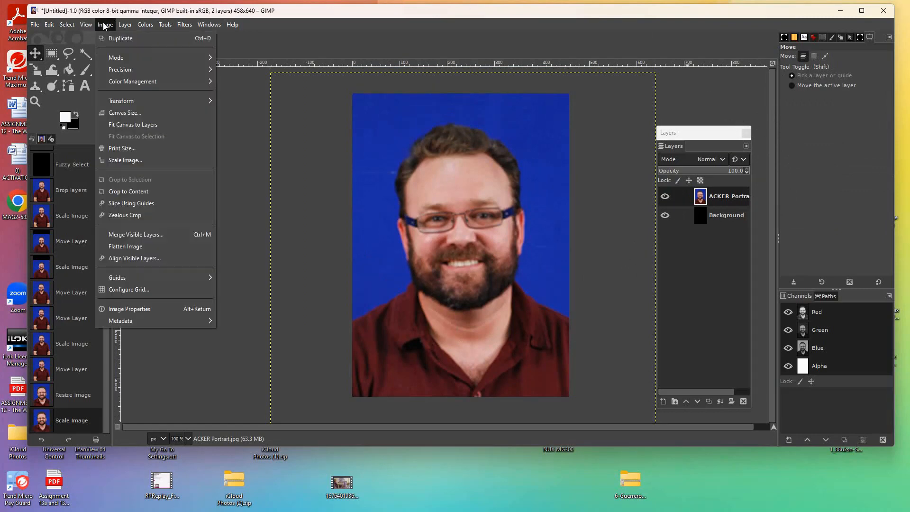
click(114, 160)
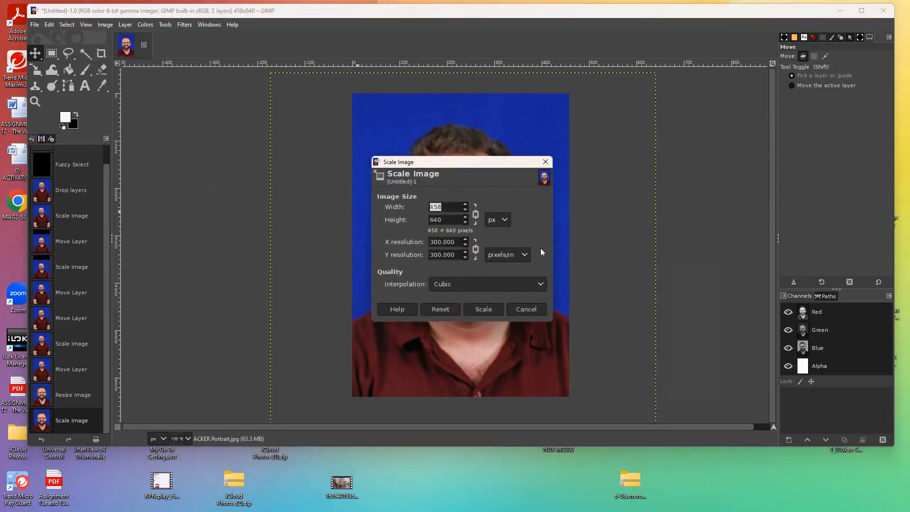
click(527, 309)
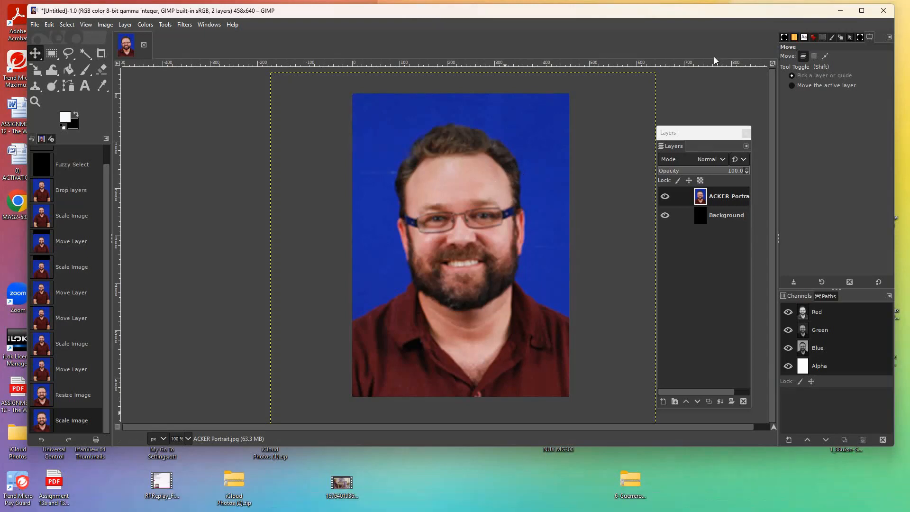
Compare the two layers by hiding and showing the portrait layer, with the Background layer selected
mouse_move(705, 137)
mouse_down()
mouse_move(695, 125)
mouse_move(710, 106)
mouse_move(705, 120)
mouse_up()
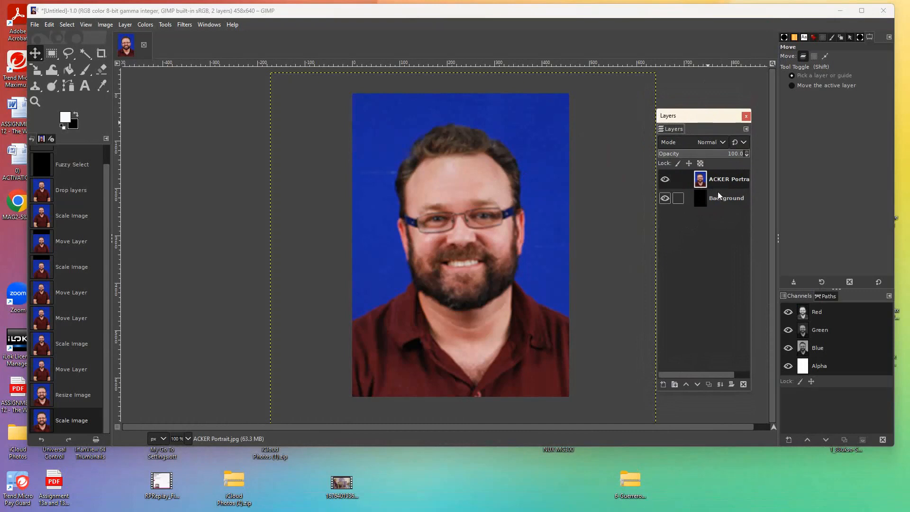
click(666, 180)
click(665, 180)
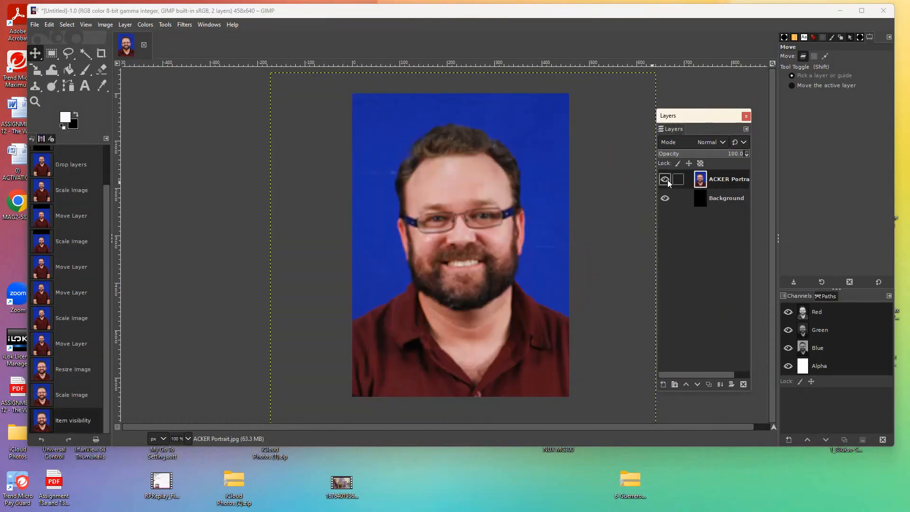
click(665, 180)
click(728, 198)
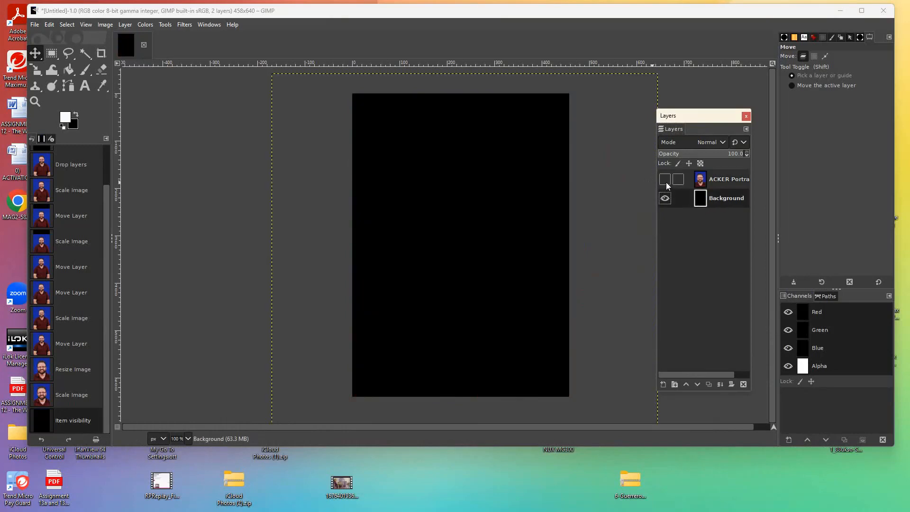
click(666, 181)
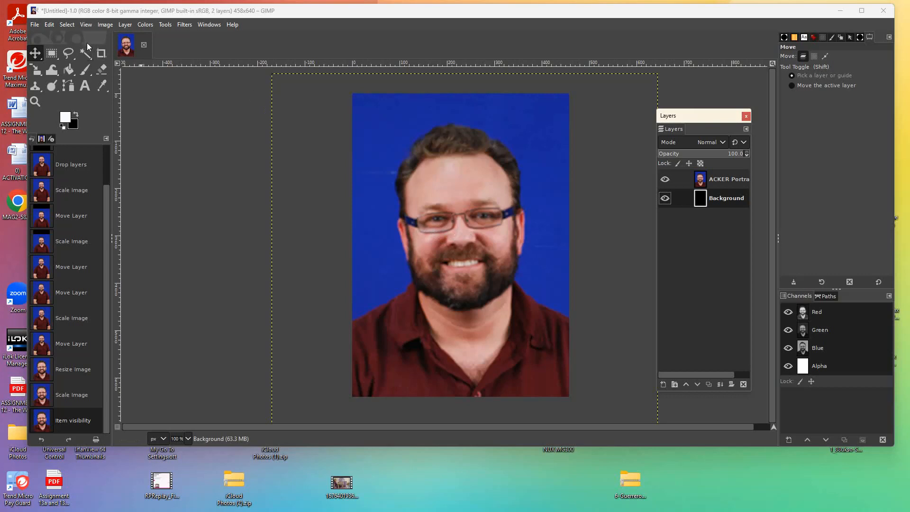
click(147, 31)
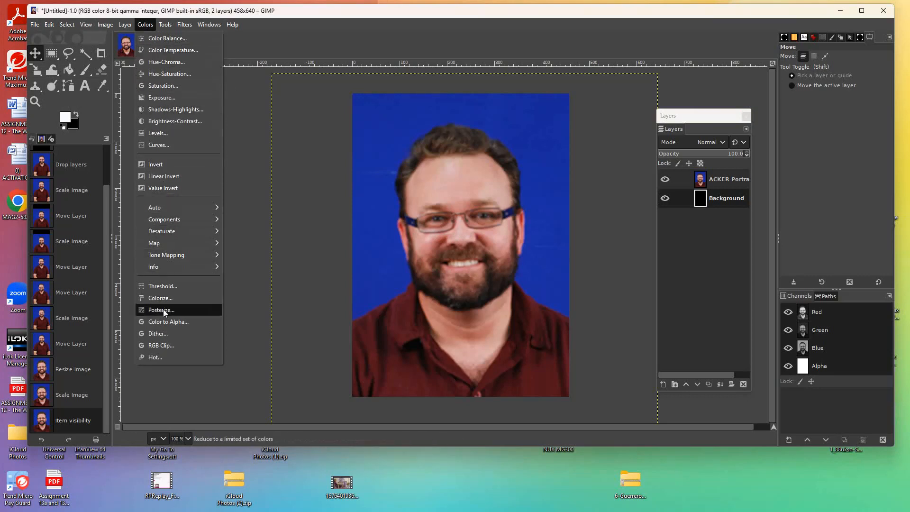
click(147, 25)
click(144, 24)
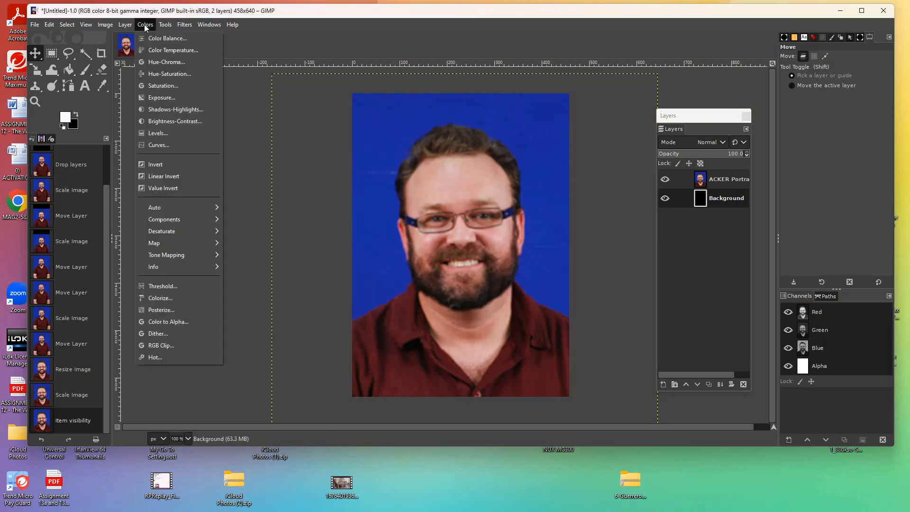
click(162, 313)
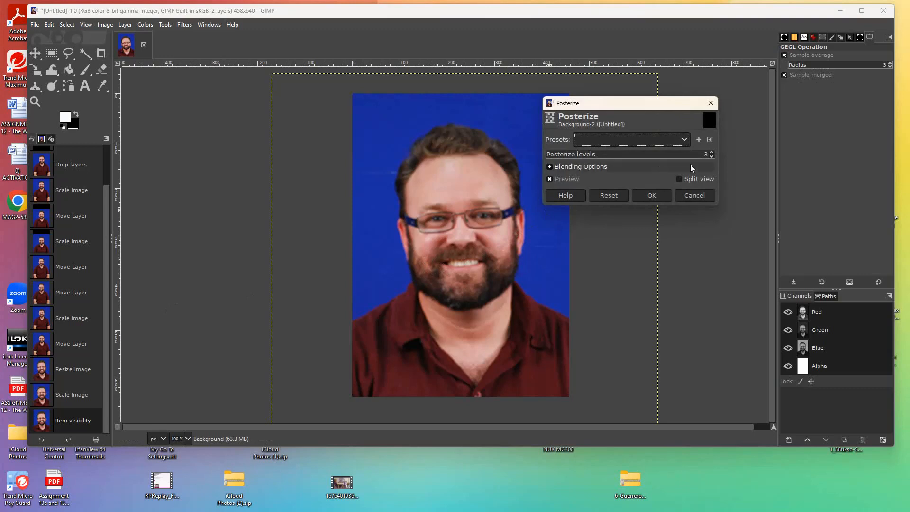
click(712, 152)
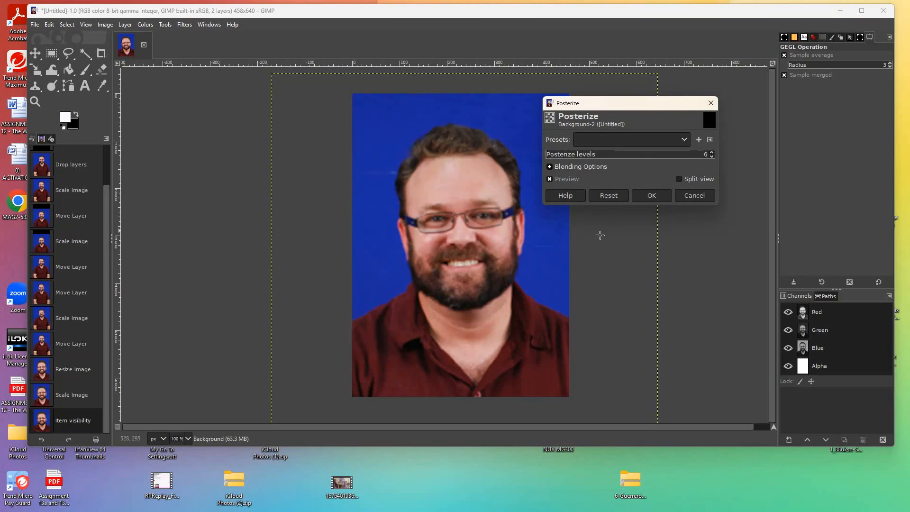
drag(550, 158, 577, 162)
click(695, 198)
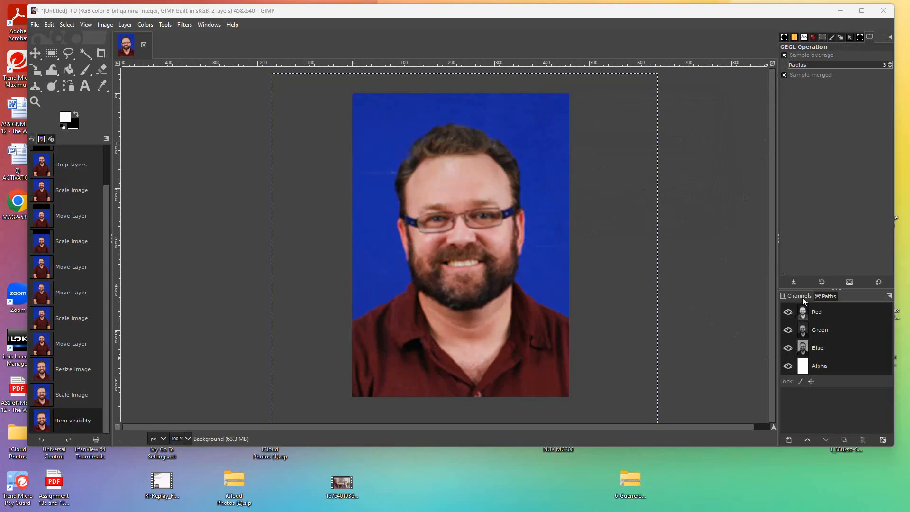
Close the floating Layers window and reopen the Layers dialog docked inside the main window
drag(768, 15, 746, 31)
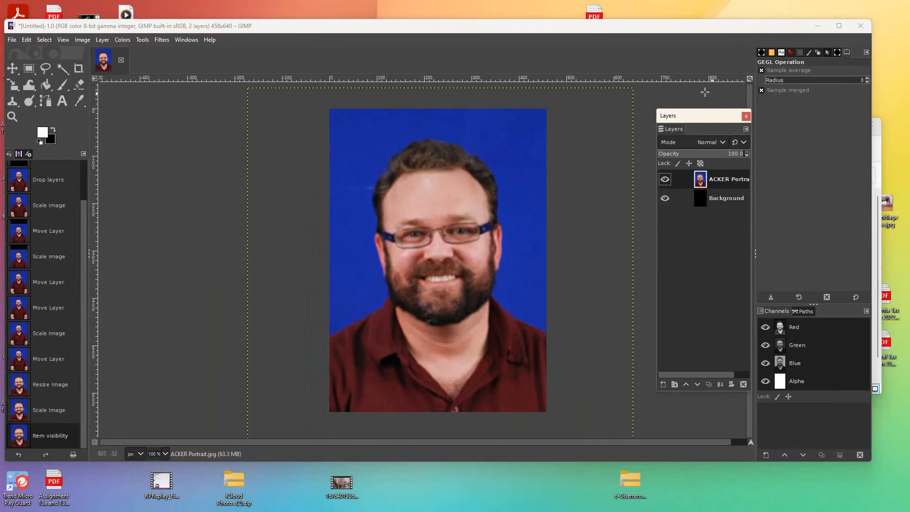
mouse_move(690, 118)
mouse_down()
mouse_move(793, 125)
mouse_move(684, 119)
mouse_up()
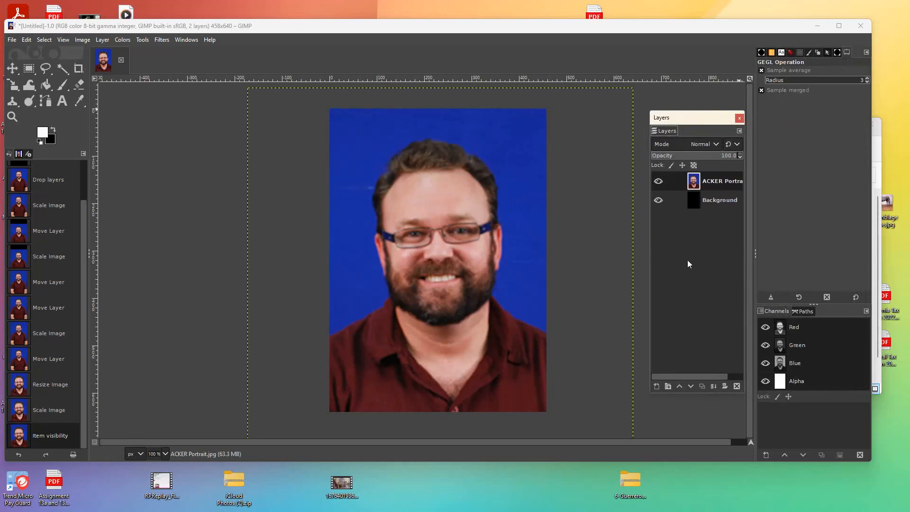
drag(730, 141, 681, 141)
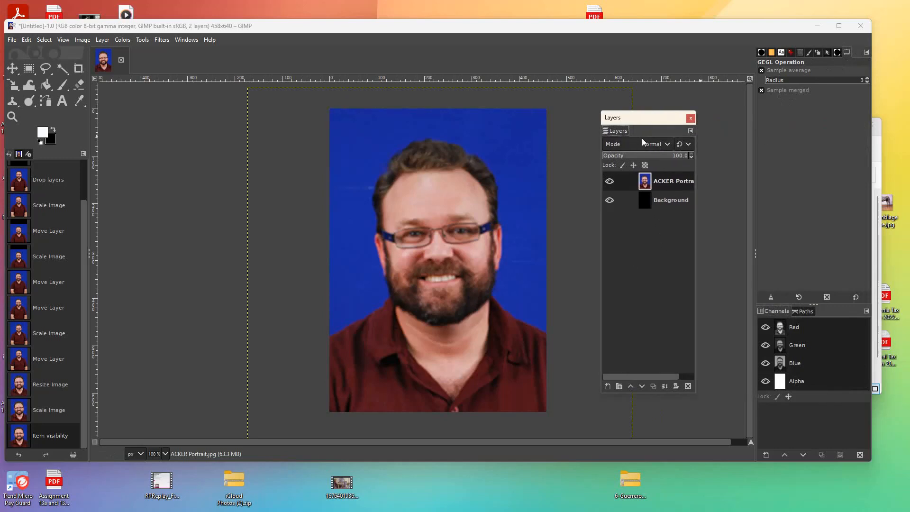
click(690, 118)
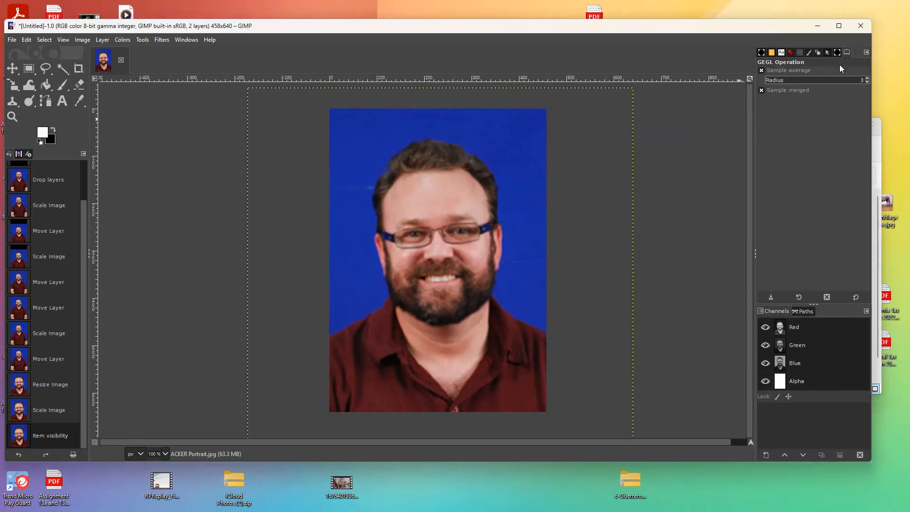
click(186, 40)
mouse_move(202, 66)
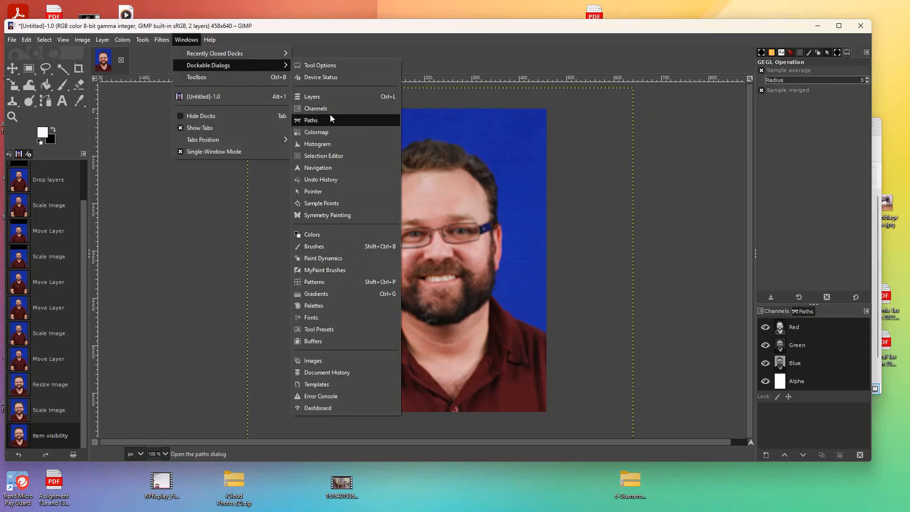
click(330, 96)
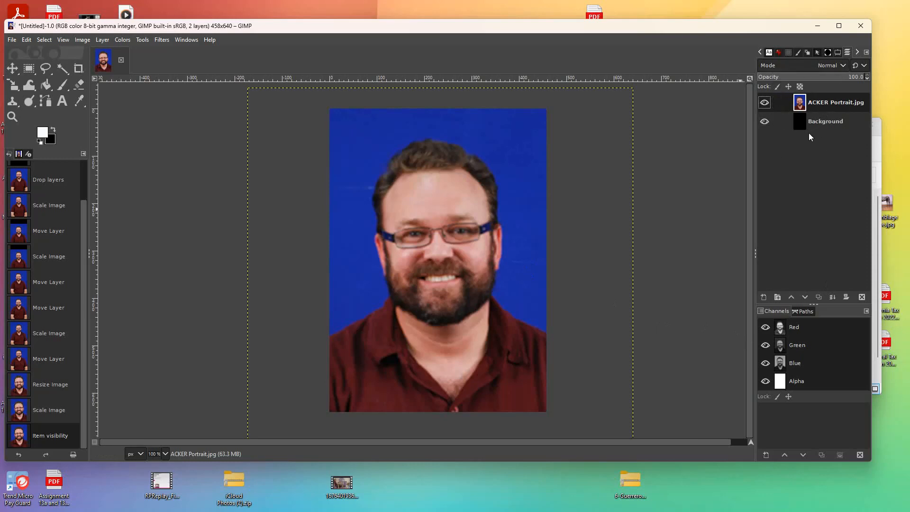
Posterize the portrait layer with 6 posterize levels
click(824, 124)
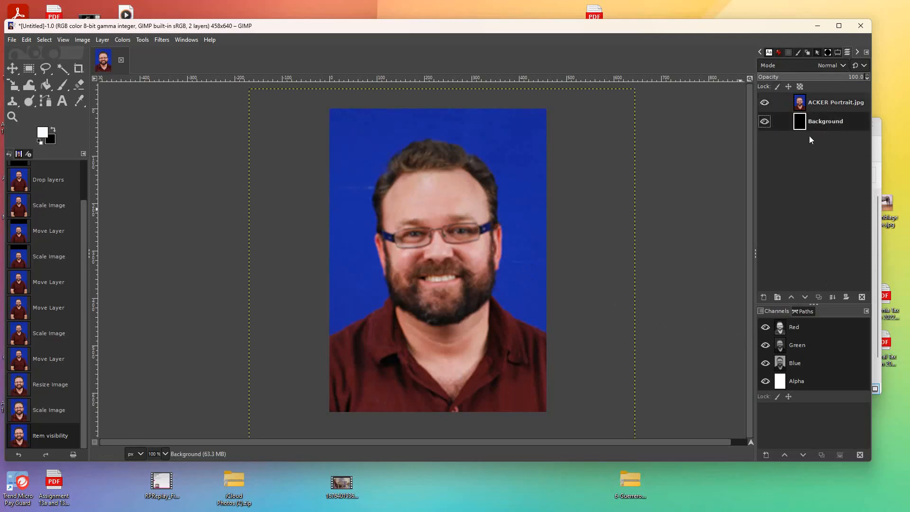
click(826, 104)
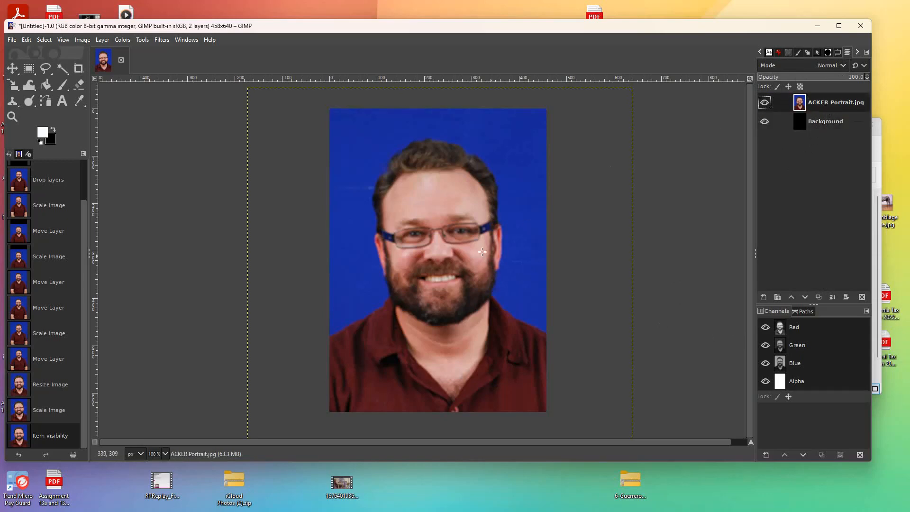
click(127, 40)
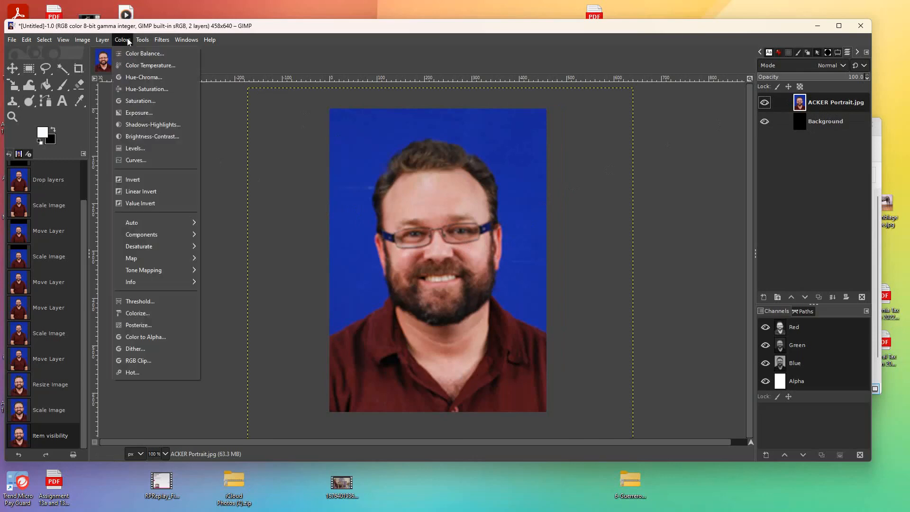
click(142, 331)
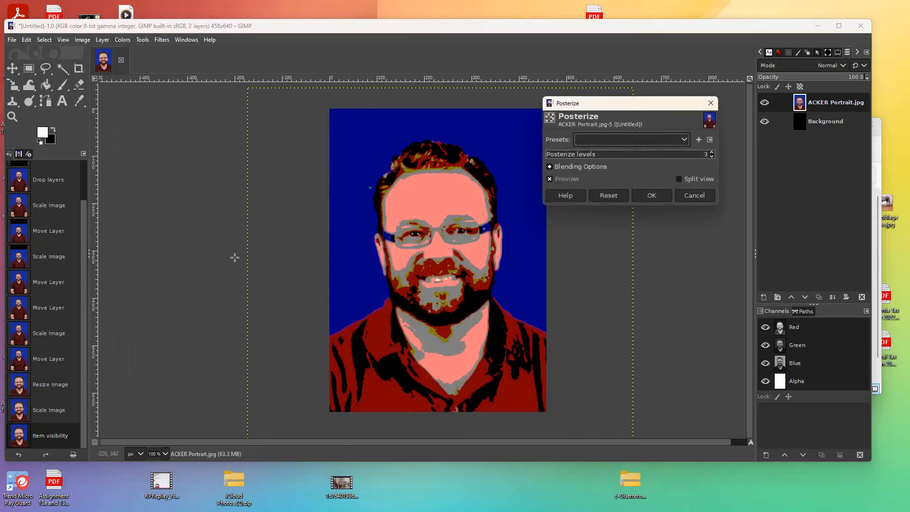
click(711, 154)
click(711, 154)
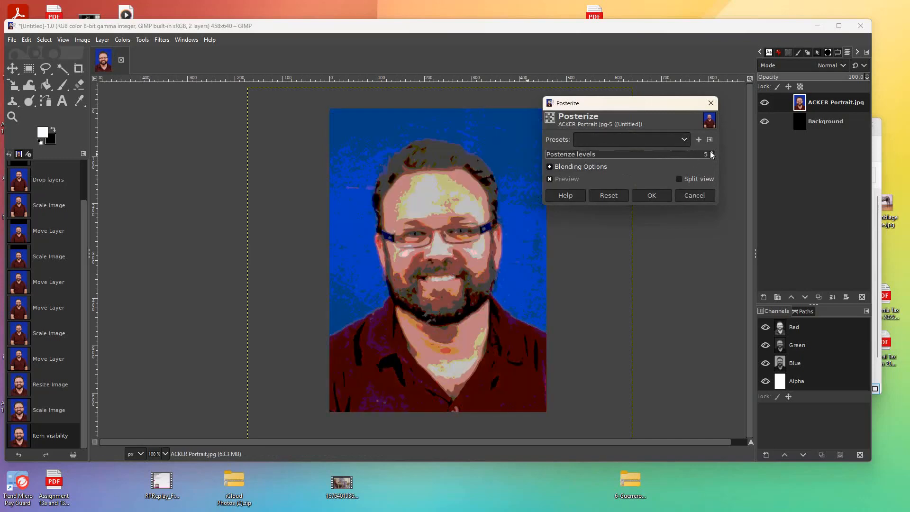
click(712, 153)
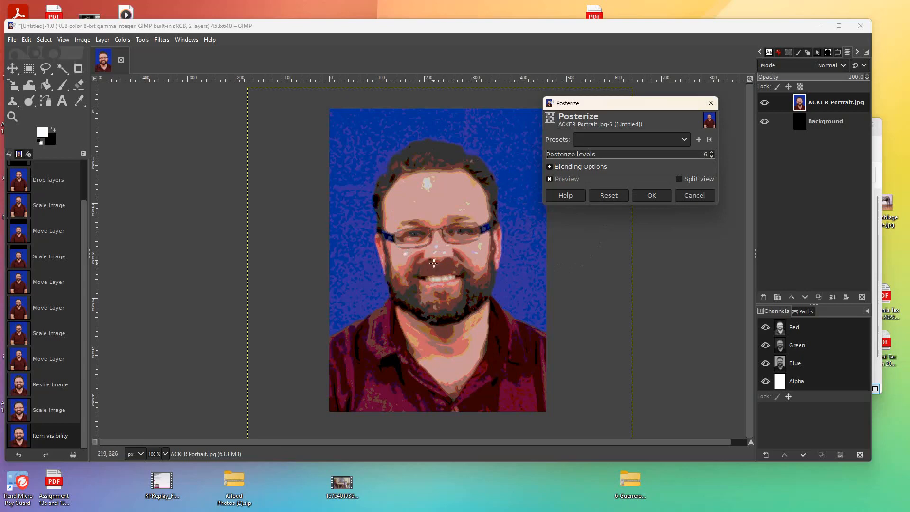
click(656, 199)
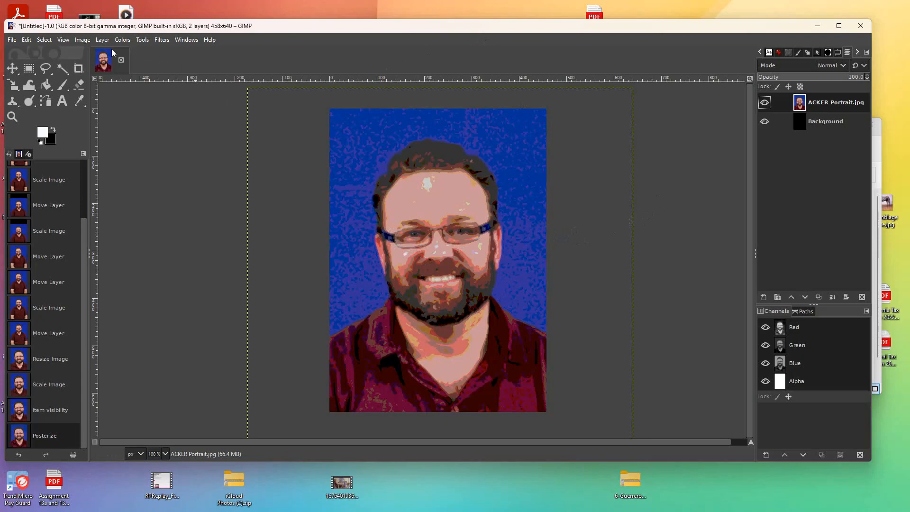
Turn the portrait layer into a darker grayscale with Hue-Saturation, setting saturation to -100 and lightness to about -34
click(126, 41)
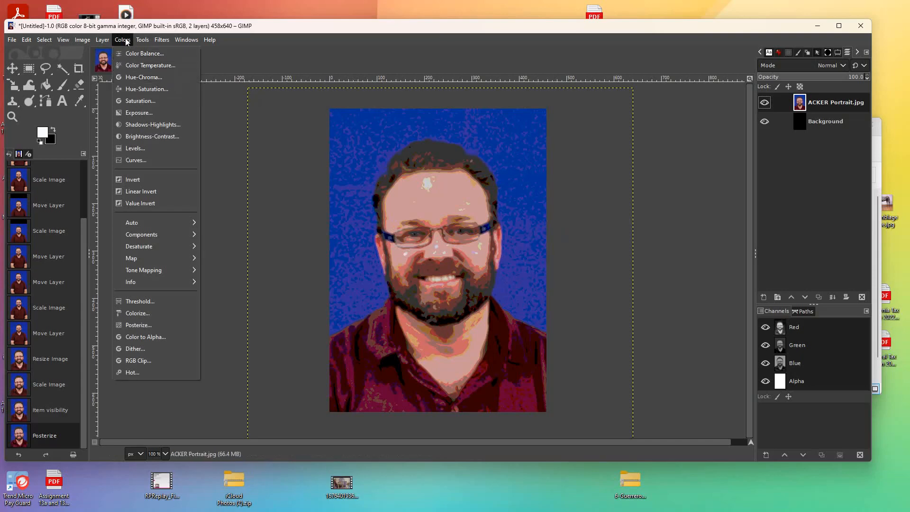
click(140, 90)
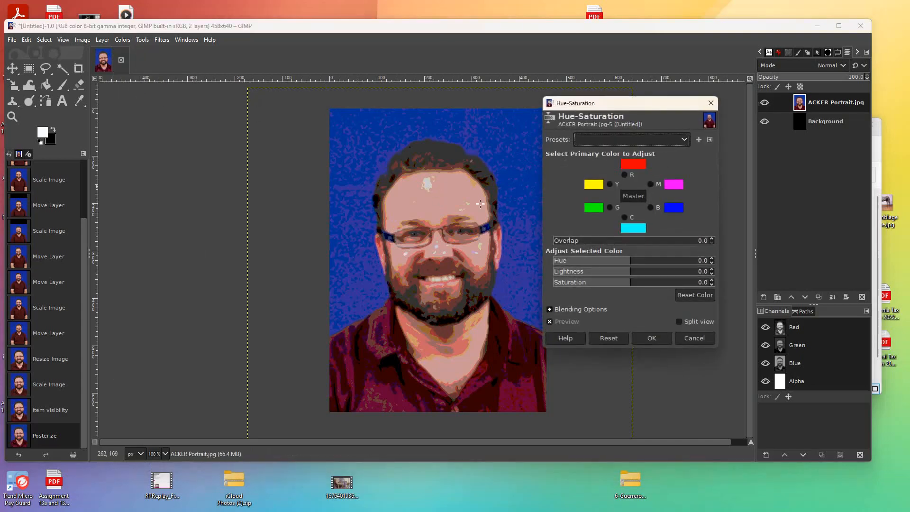
drag(628, 288, 552, 295)
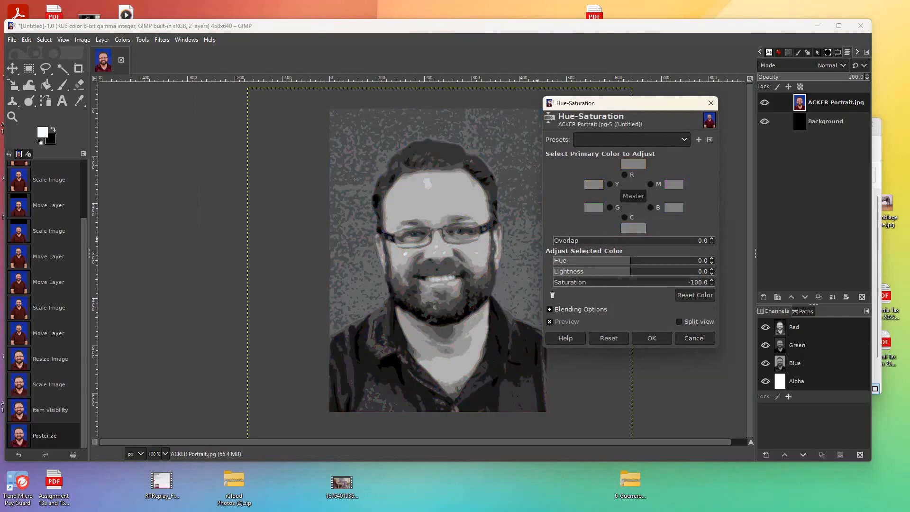
drag(619, 273, 604, 277)
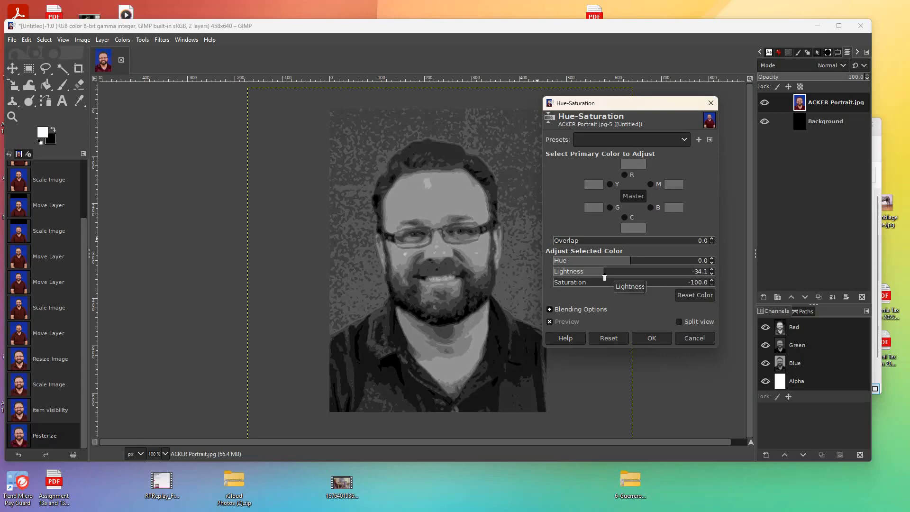
mouse_move(605, 278)
mouse_down()
mouse_move(593, 275)
mouse_move(603, 274)
mouse_up()
click(655, 339)
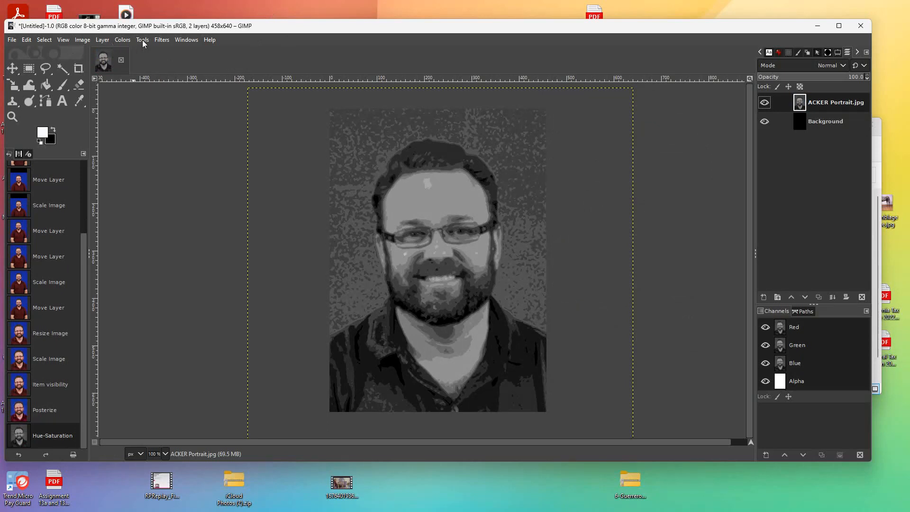
Raise the portrait layer's contrast to 10 with Brightness-Contrast, leaving brightness at 0
click(121, 40)
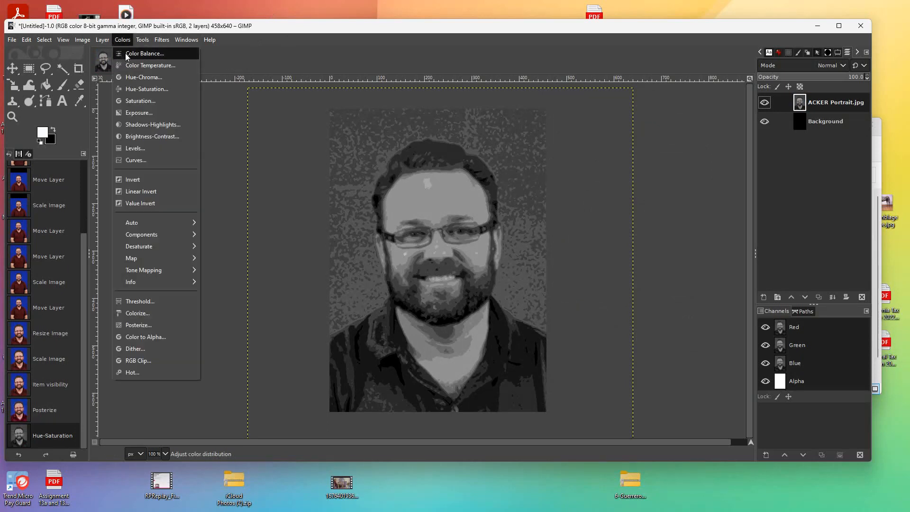
click(148, 138)
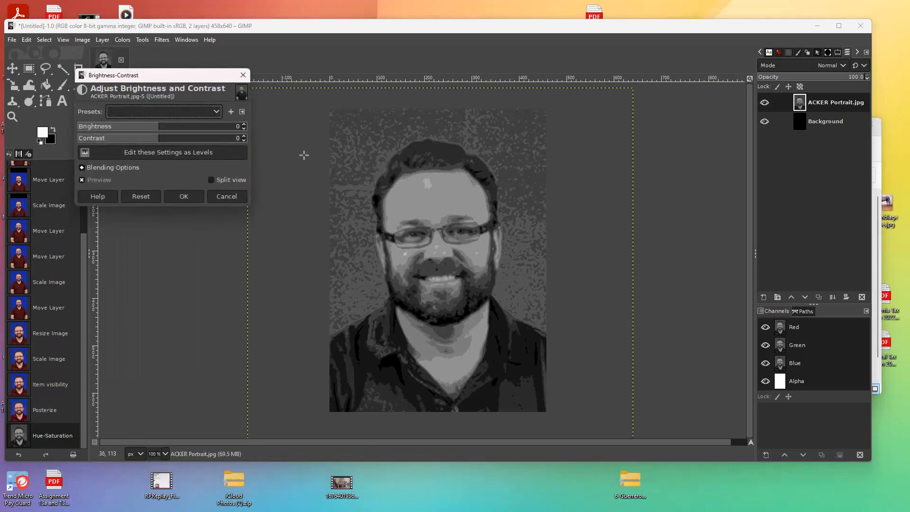
drag(157, 141, 166, 141)
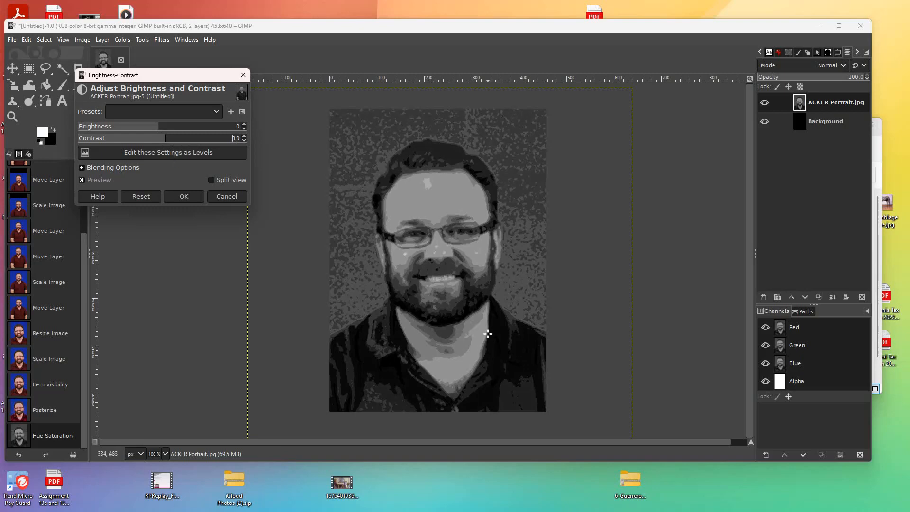
click(184, 196)
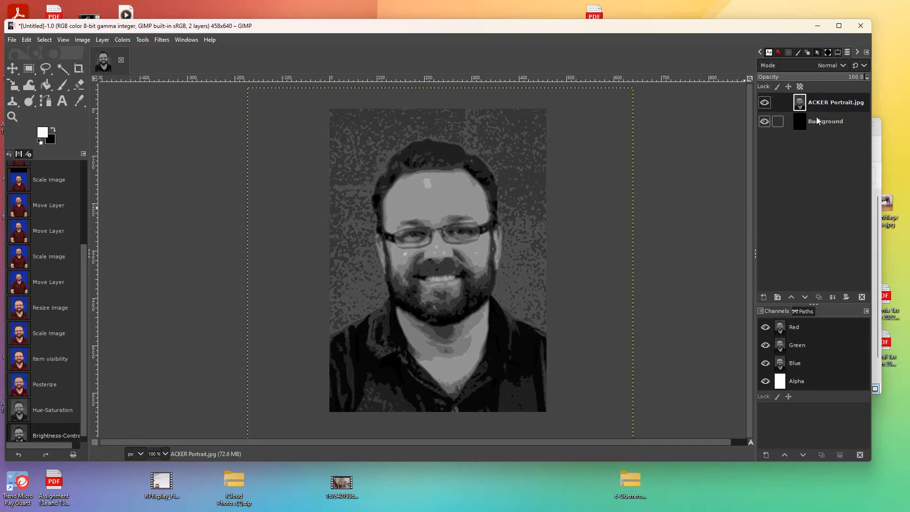
Hide and show the portrait layer, and add a new 458 × 640 px transparent layer above it
click(829, 120)
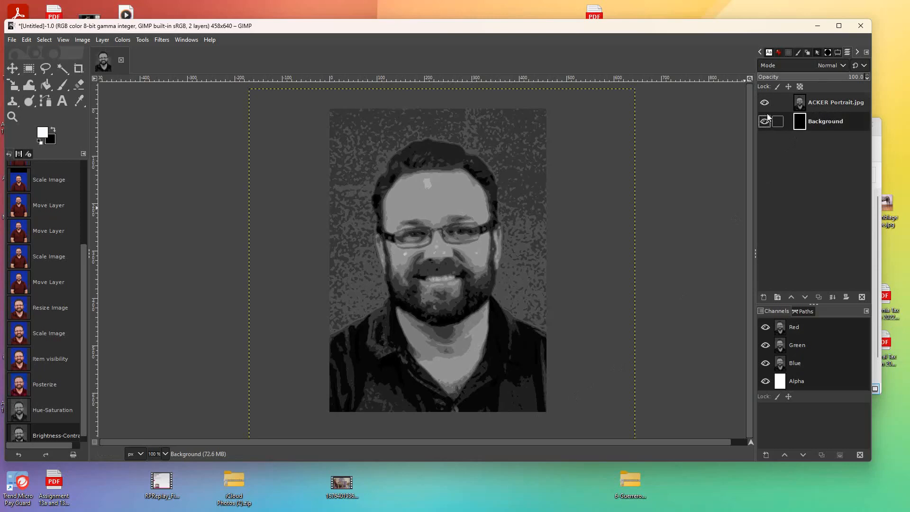
click(835, 101)
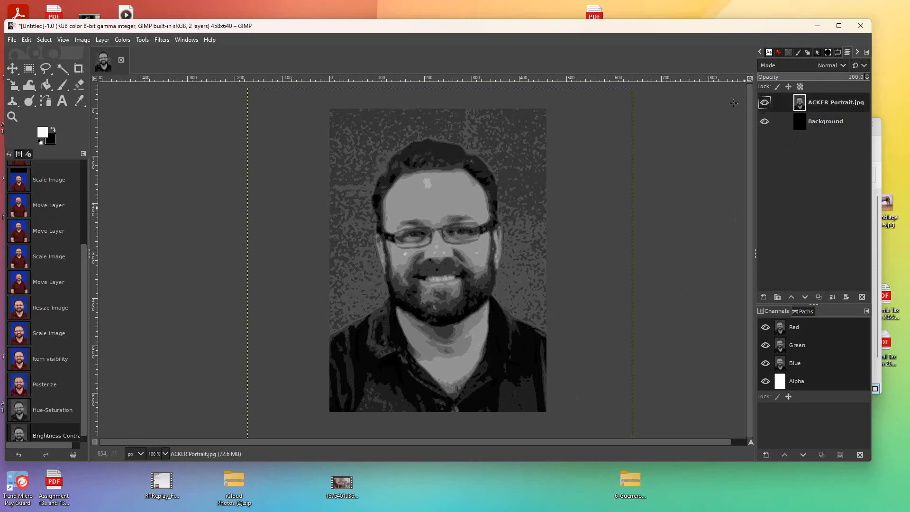
click(764, 102)
click(764, 103)
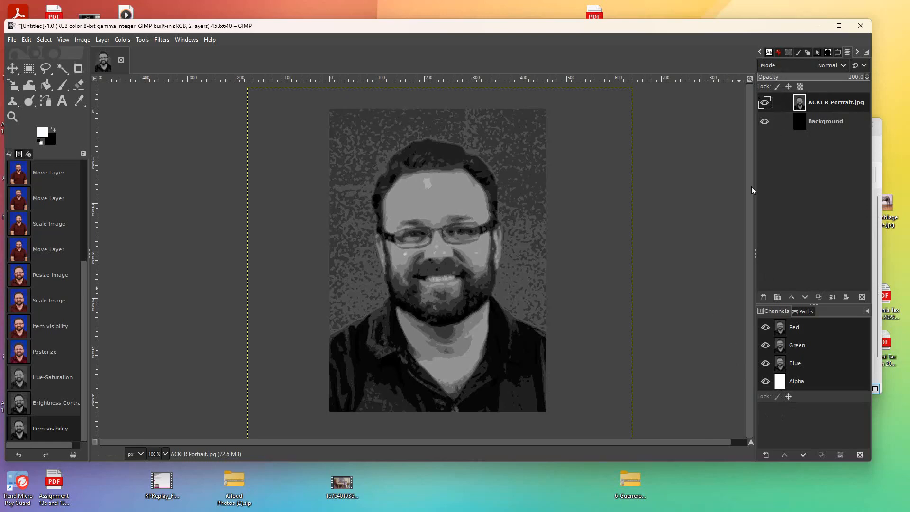
click(764, 299)
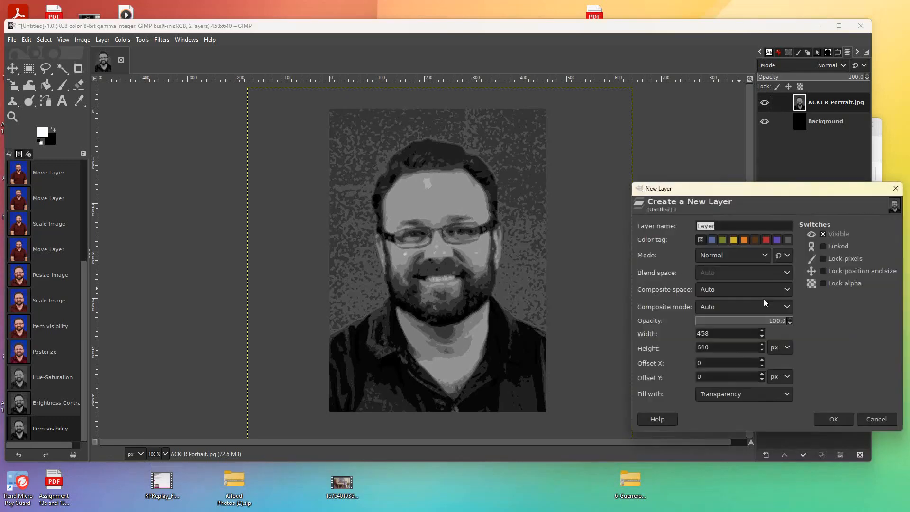
click(827, 423)
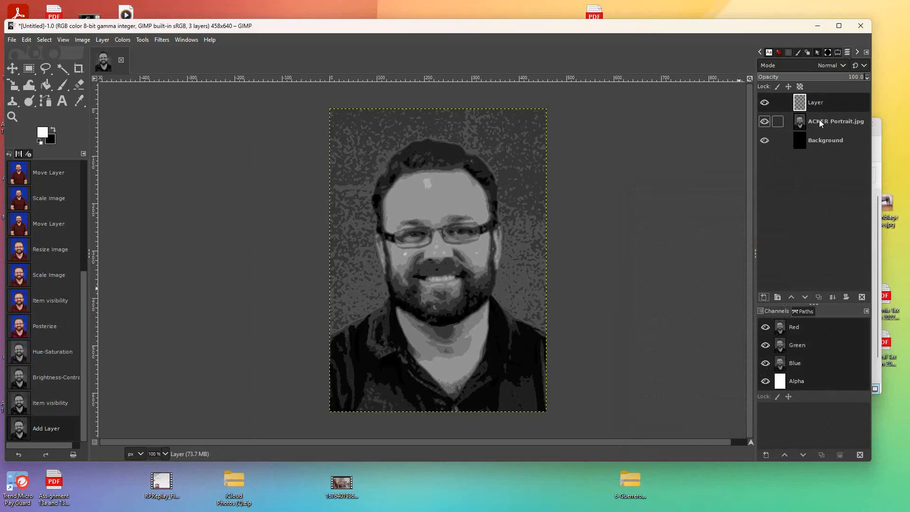
Examine the new empty layer by itself by hiding the portrait and Background layers and showing them again
click(763, 103)
click(763, 104)
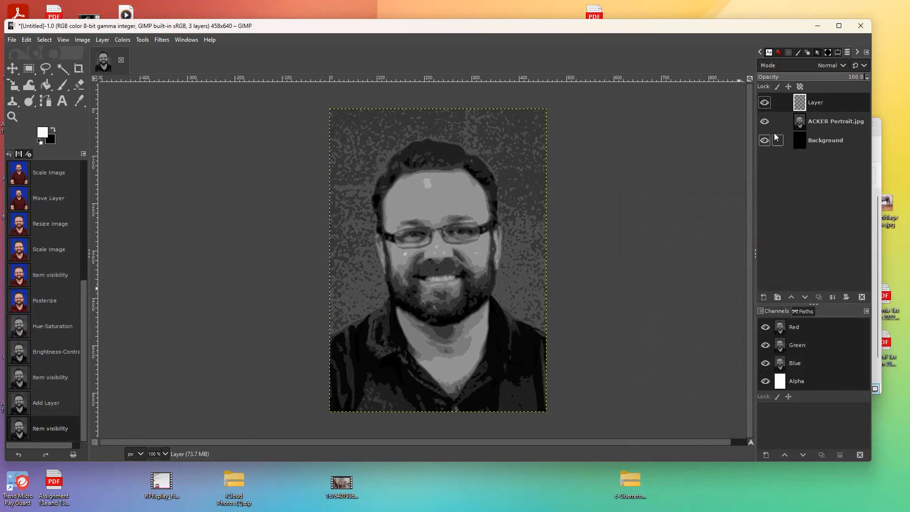
click(765, 122)
click(763, 141)
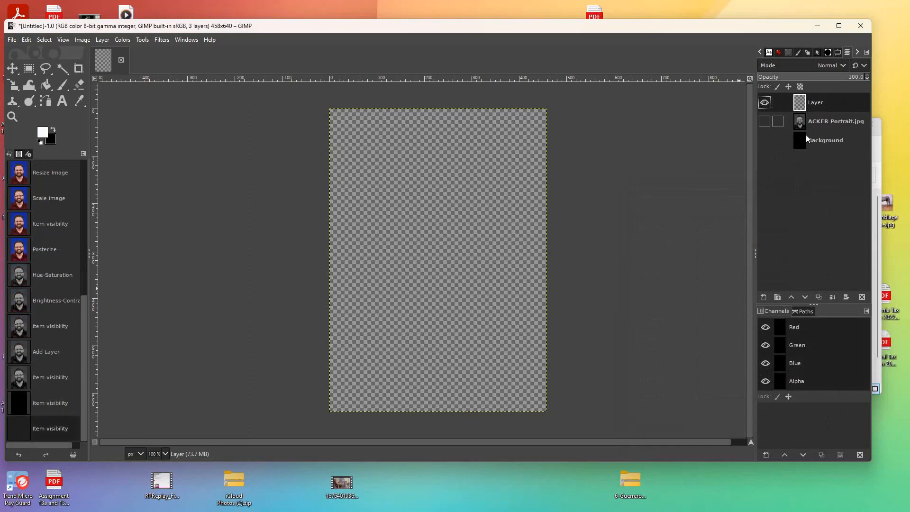
click(764, 122)
click(765, 141)
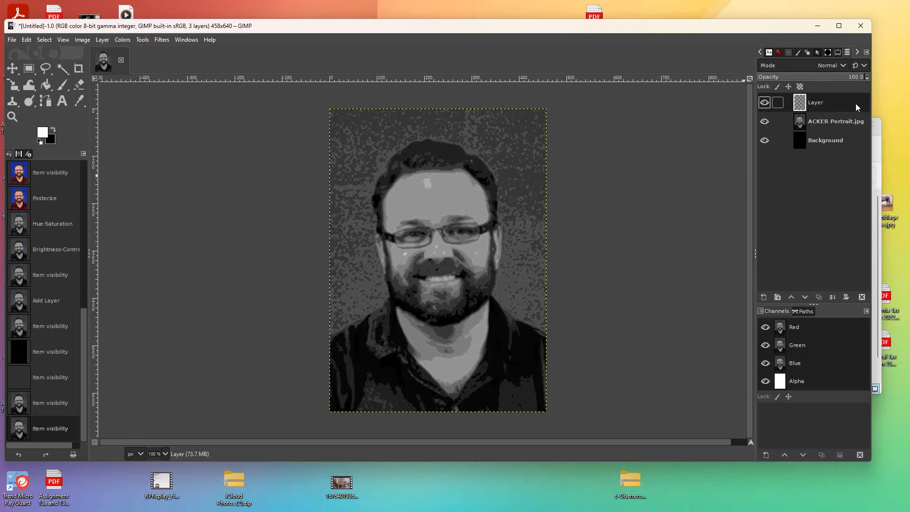
Choose the Pencil tool and set the foreground colour to pink (f744d9) for outlining the shoulder on the new layer
click(13, 116)
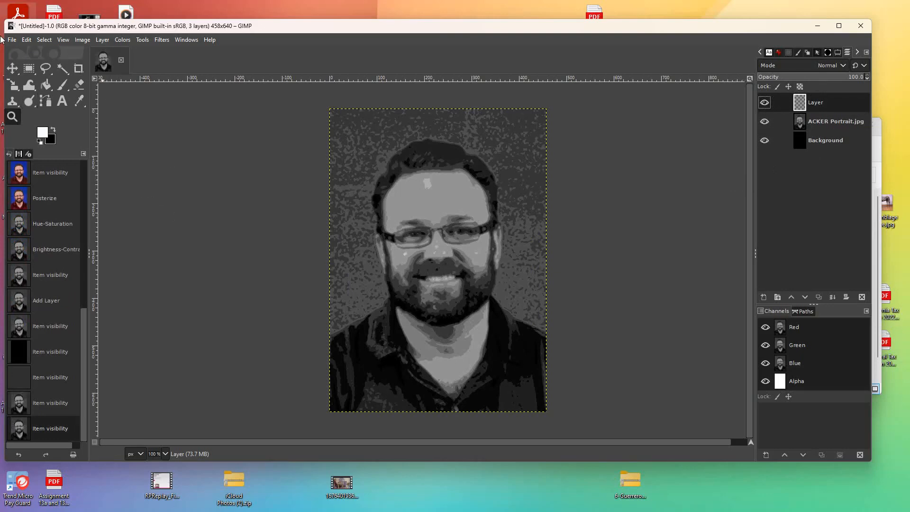
click(191, 180)
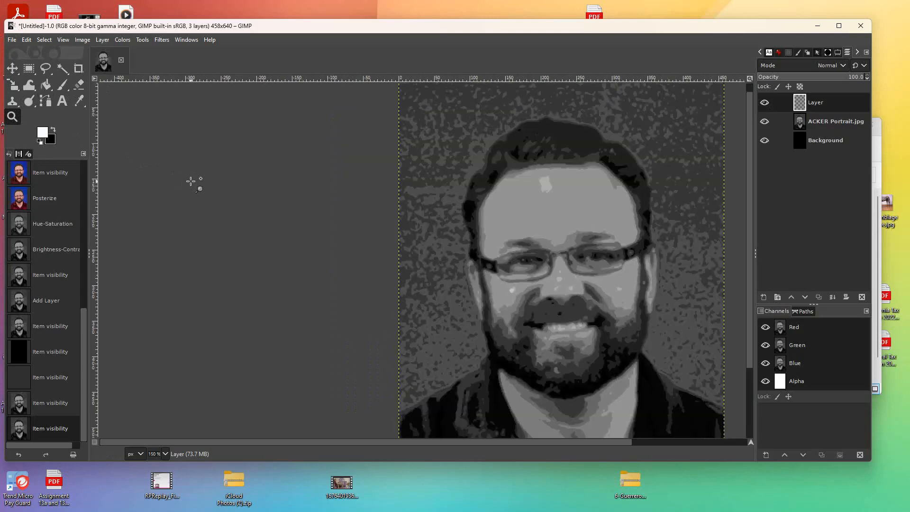
click(191, 181)
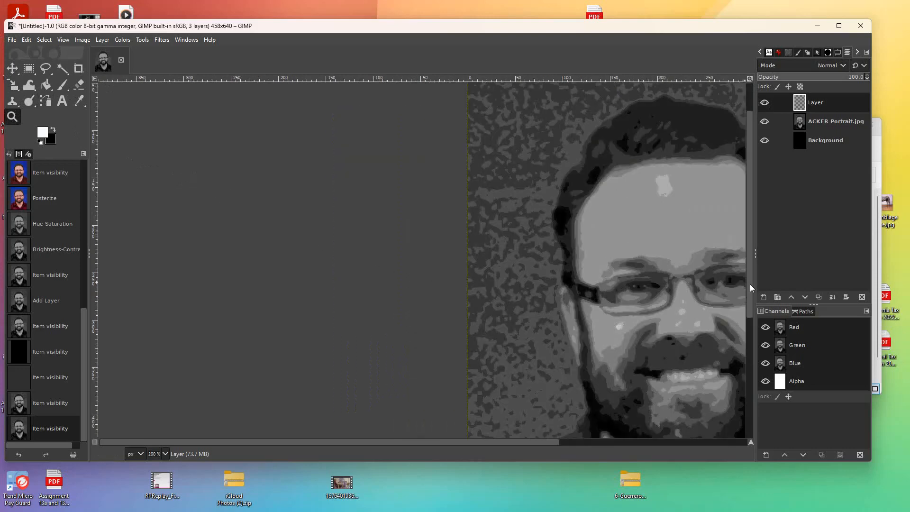
scroll(736, 349, down, 6)
click(382, 383)
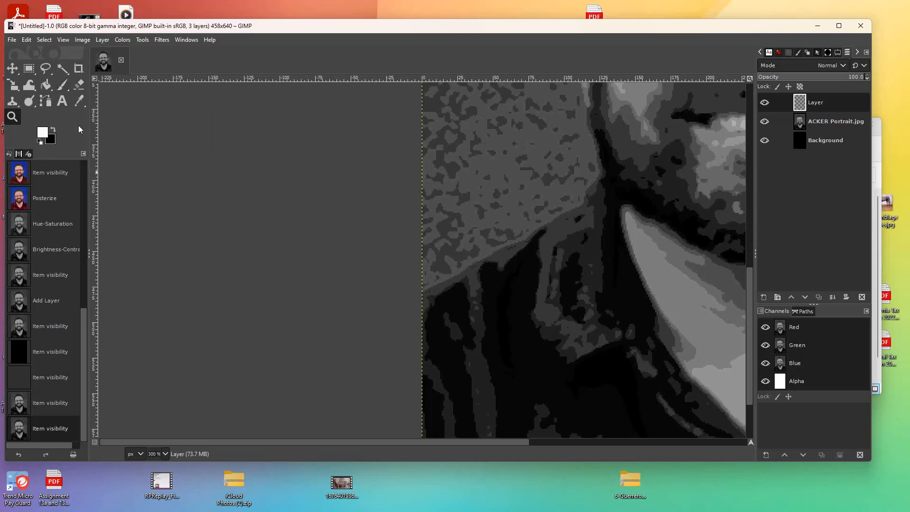
right_click(66, 87)
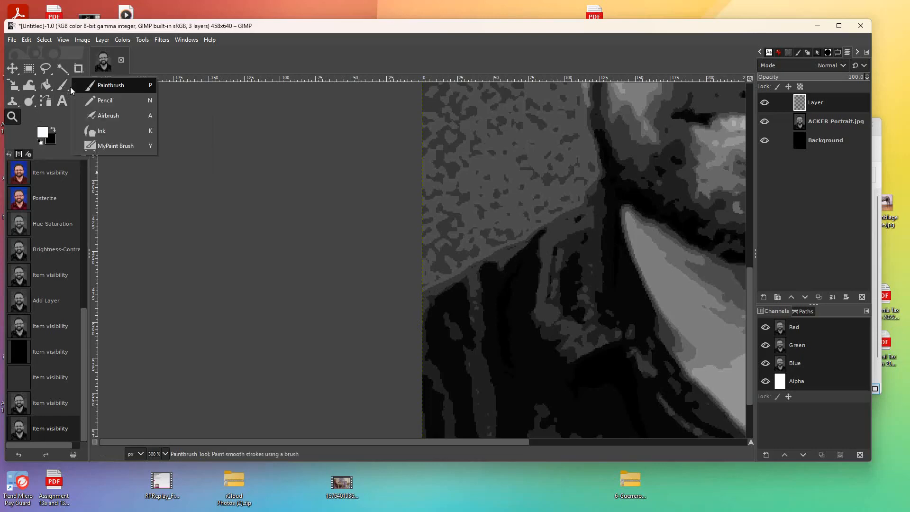
click(112, 100)
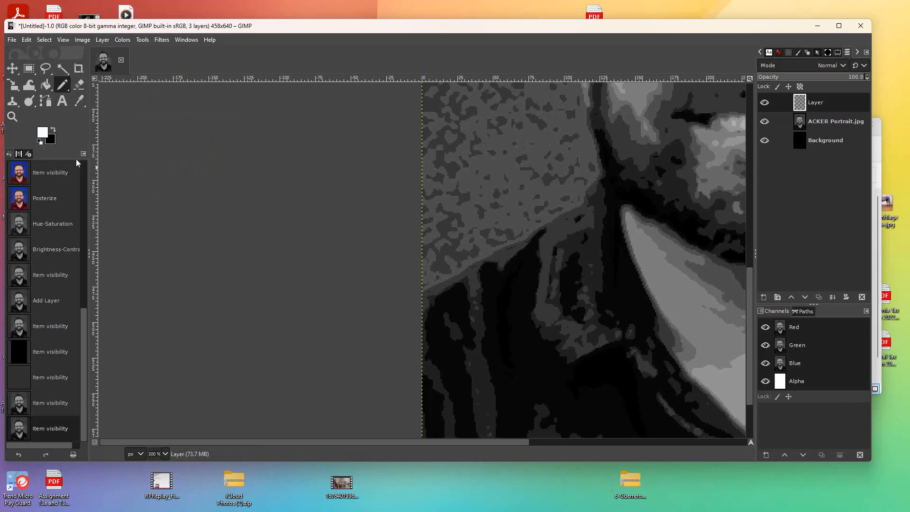
click(43, 135)
click(88, 67)
click(63, 58)
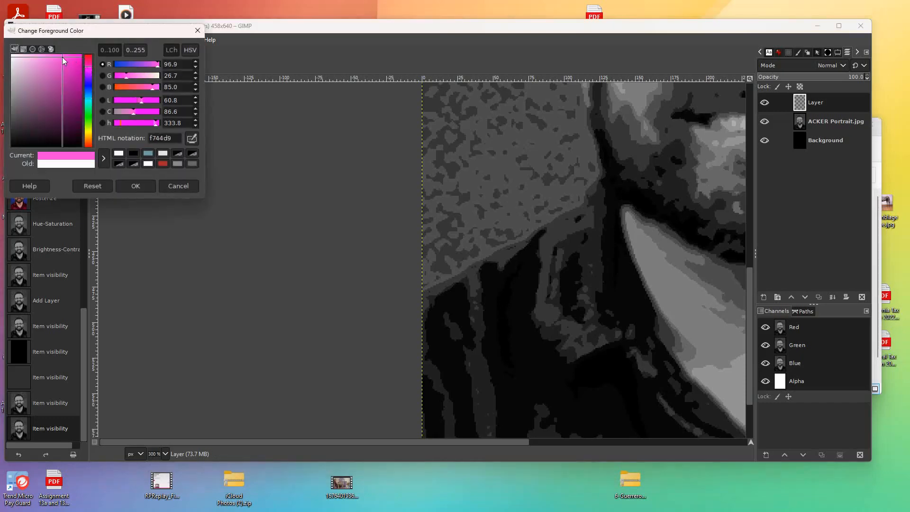
click(137, 188)
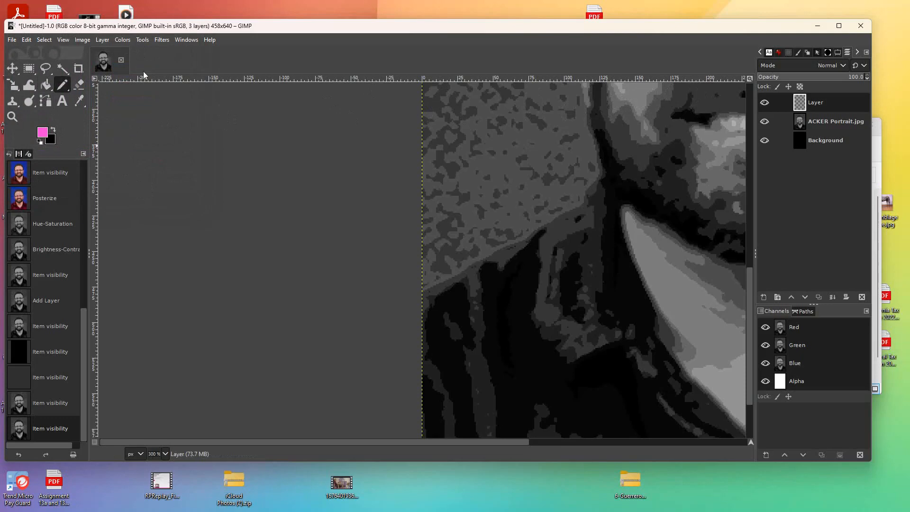
Set the Pencil tool's brush size to 1
click(839, 53)
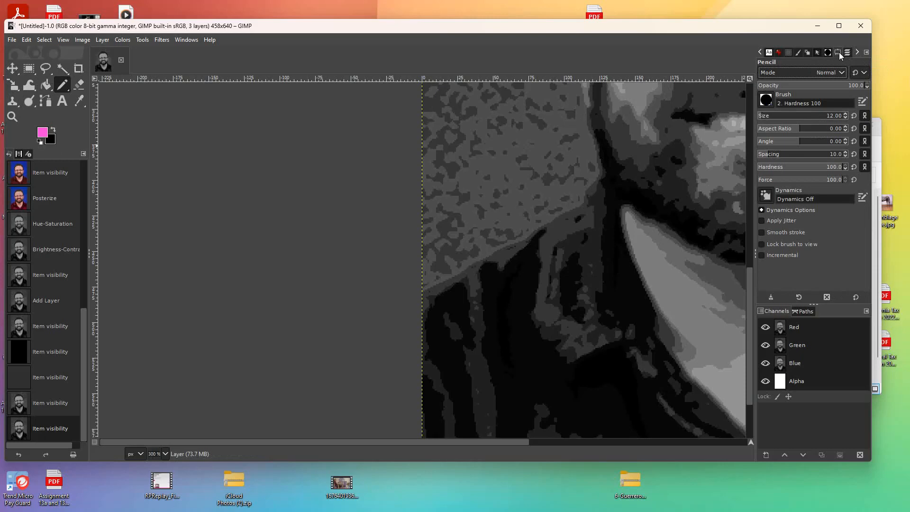
click(846, 117)
click(843, 117)
click(829, 123)
text(1)
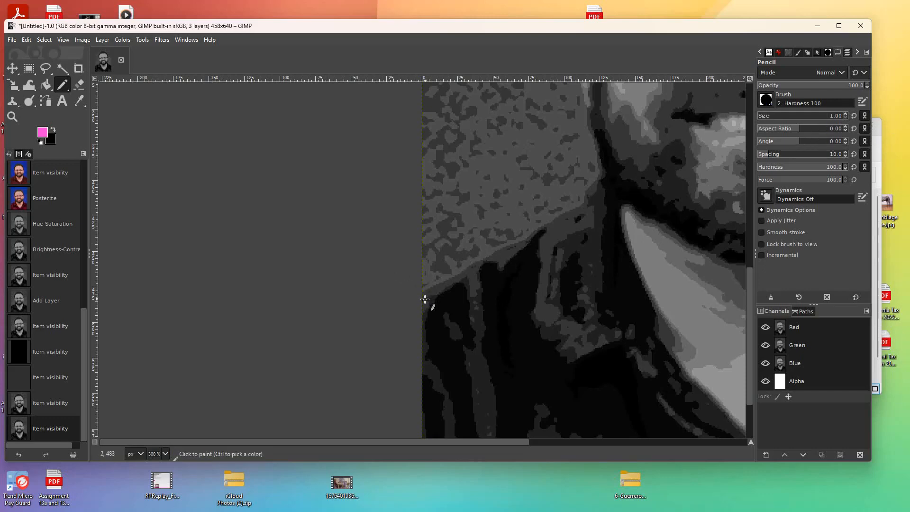
Undo a first trial stroke and trace the jacket shoulder in pink from the image's left border up the neck to below the ear
drag(422, 291, 455, 276)
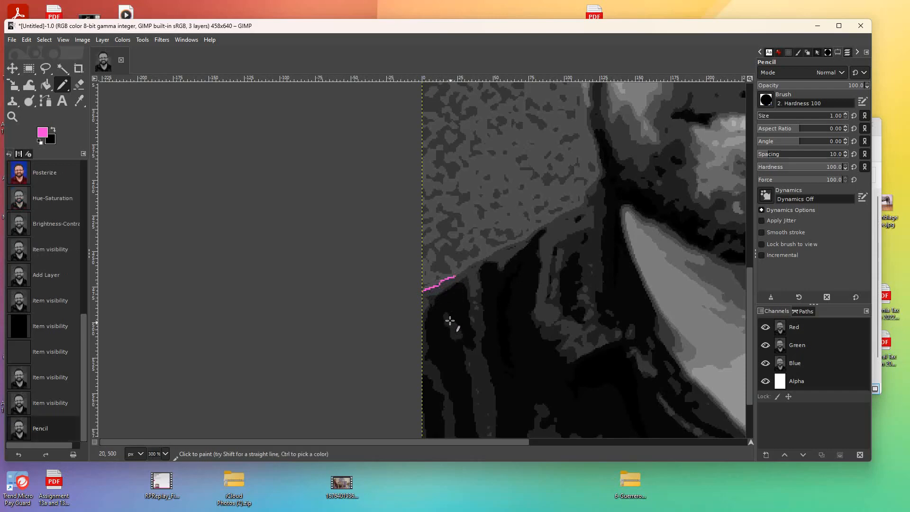
key(ctrl+z)
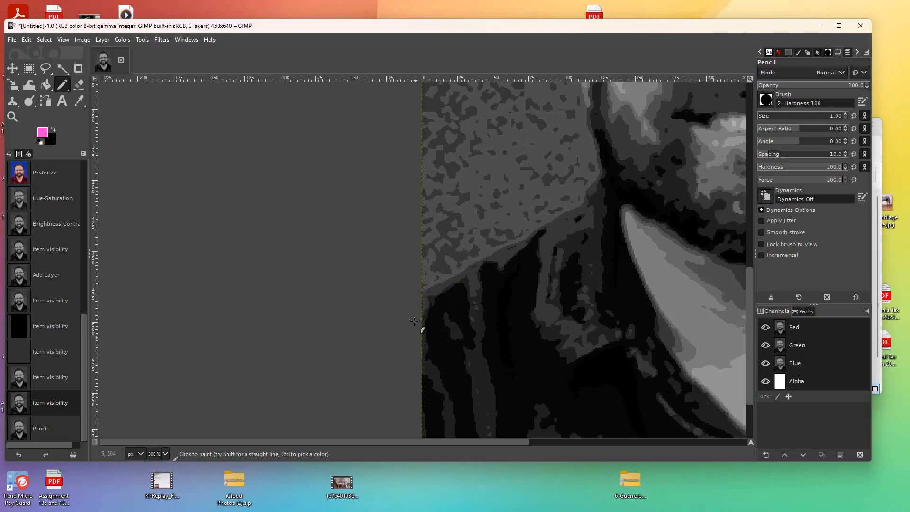
drag(423, 292, 524, 240)
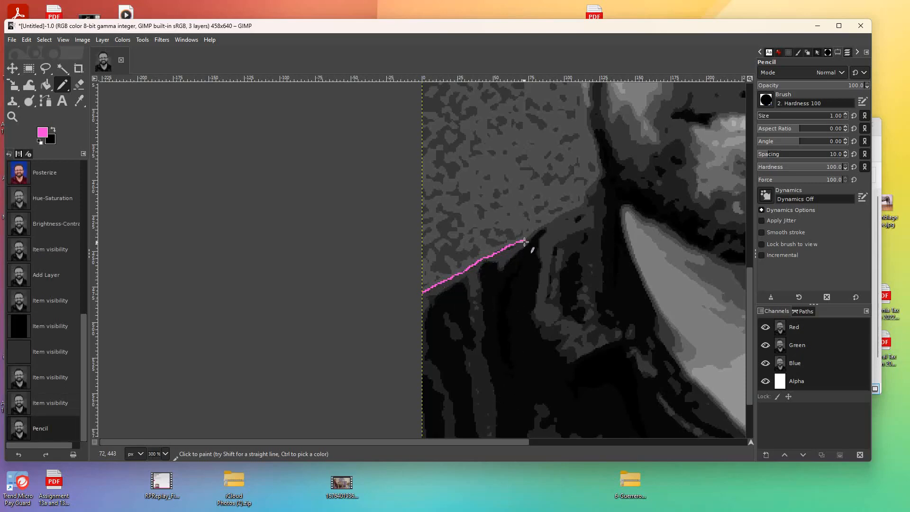
mouse_move(524, 240)
mouse_down()
mouse_move(584, 204)
mouse_move(597, 177)
mouse_move(588, 105)
mouse_up()
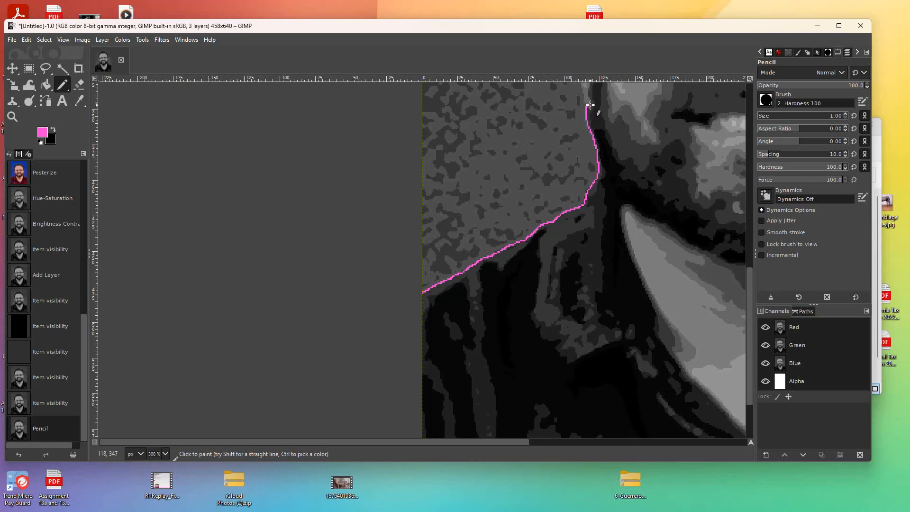
click(591, 105)
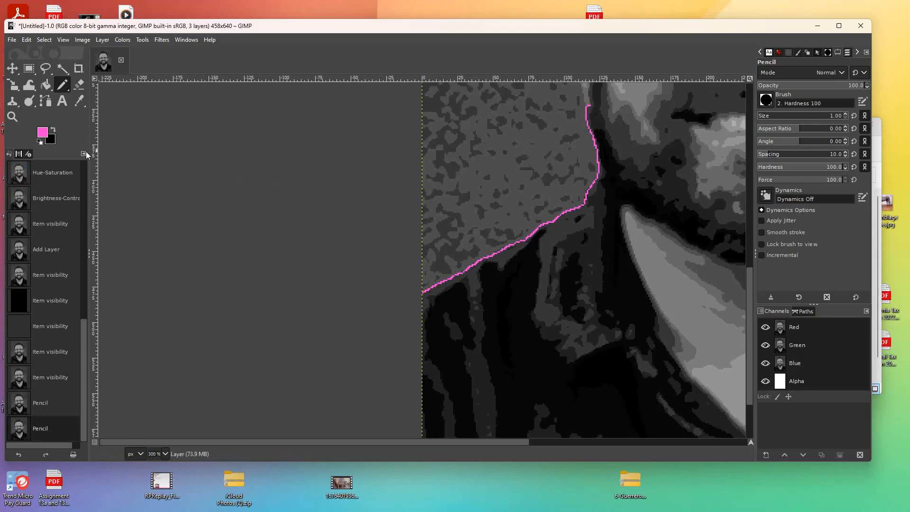
Erase the stray end of the neck outline with the Eraser and continue the pink pencil line up the ear's inner edge
click(13, 117)
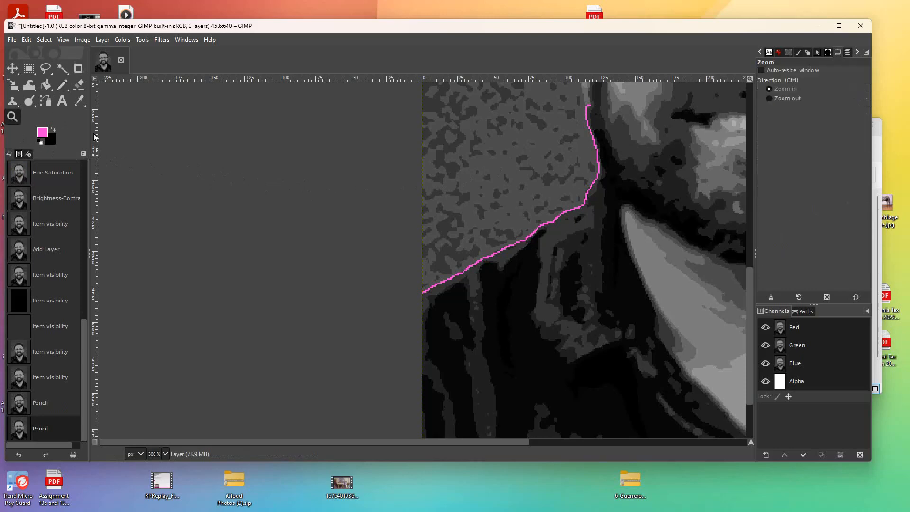
click(457, 194)
drag(752, 303, 755, 255)
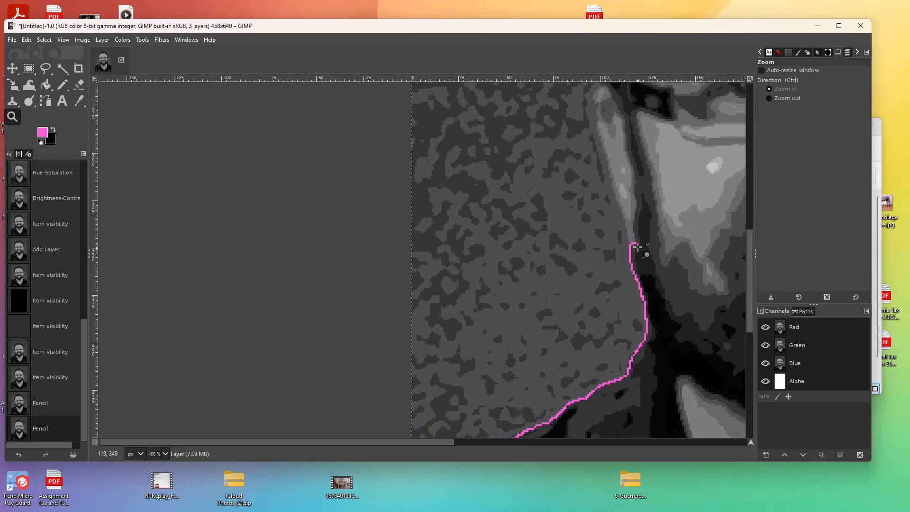
click(80, 85)
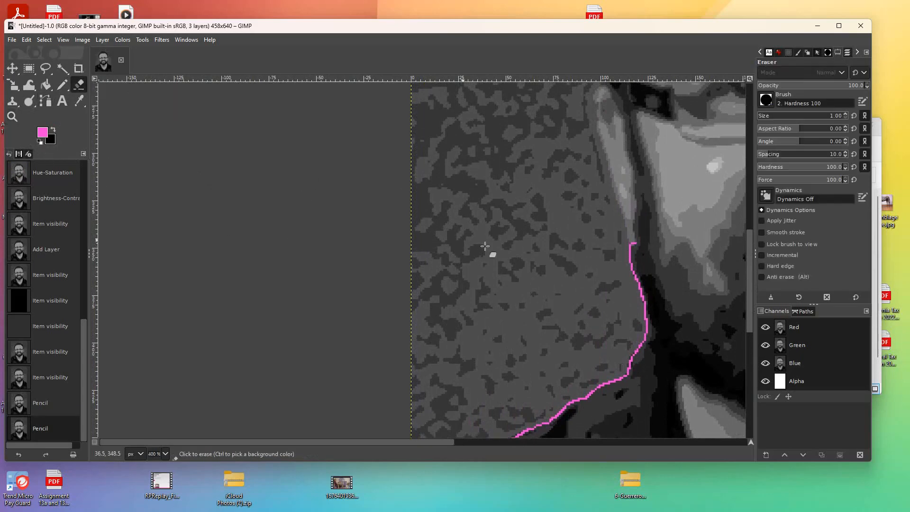
click(629, 241)
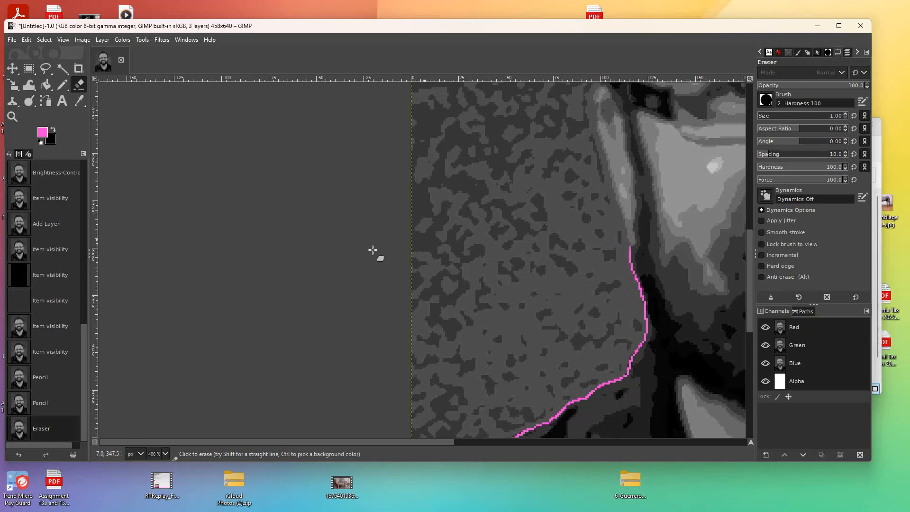
click(58, 88)
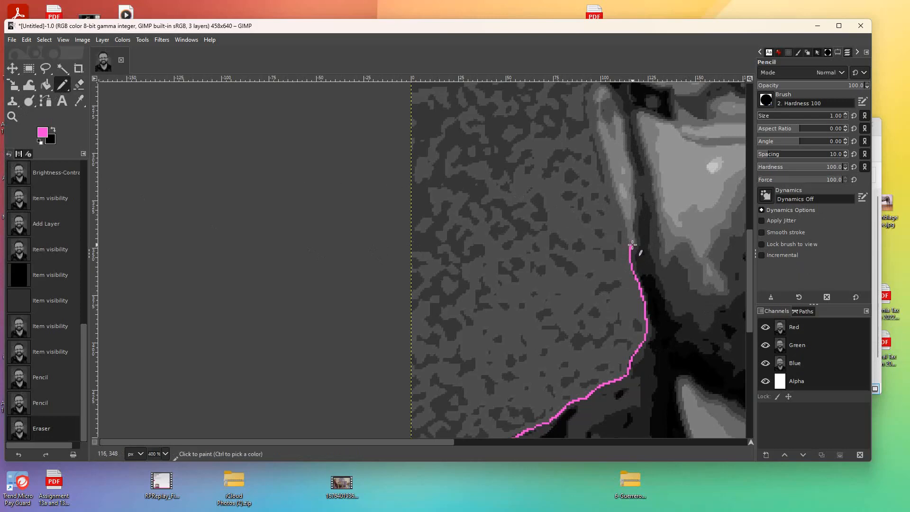
mouse_move(634, 243)
mouse_down()
mouse_move(638, 204)
mouse_move(607, 102)
mouse_move(609, 122)
mouse_move(620, 116)
mouse_up()
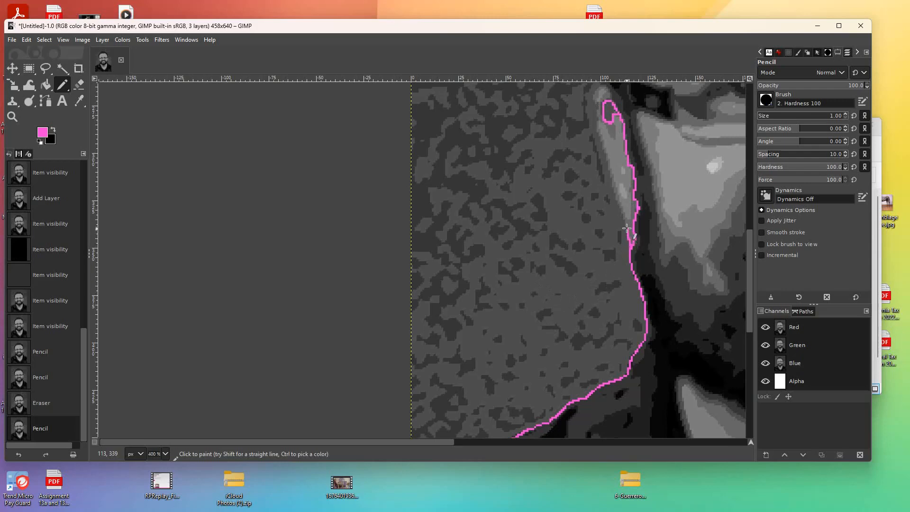
mouse_move(626, 221)
mouse_down()
mouse_move(593, 100)
mouse_move(600, 84)
mouse_move(624, 104)
mouse_up()
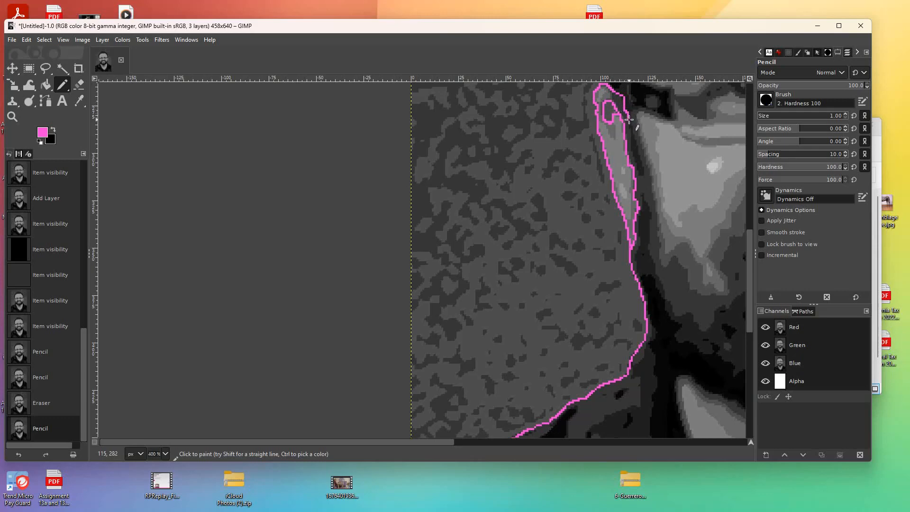
drag(630, 126, 631, 160)
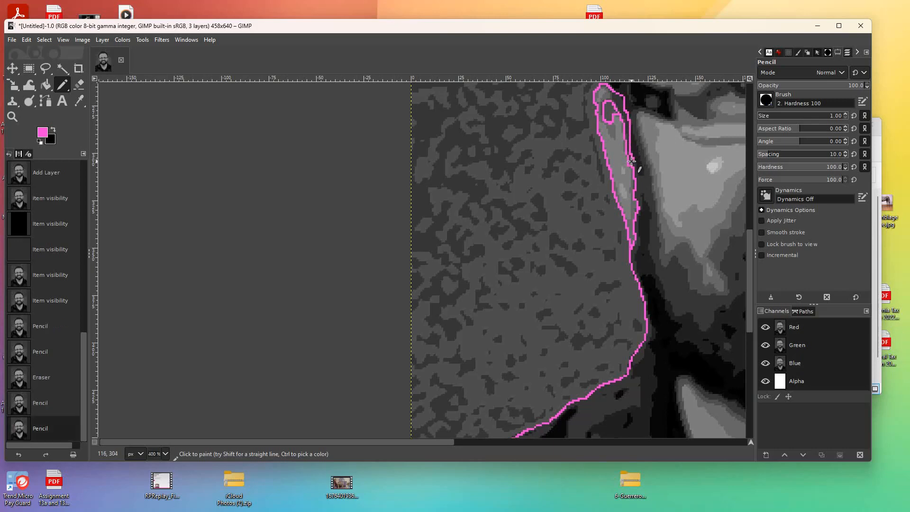
key(ctrl+z)
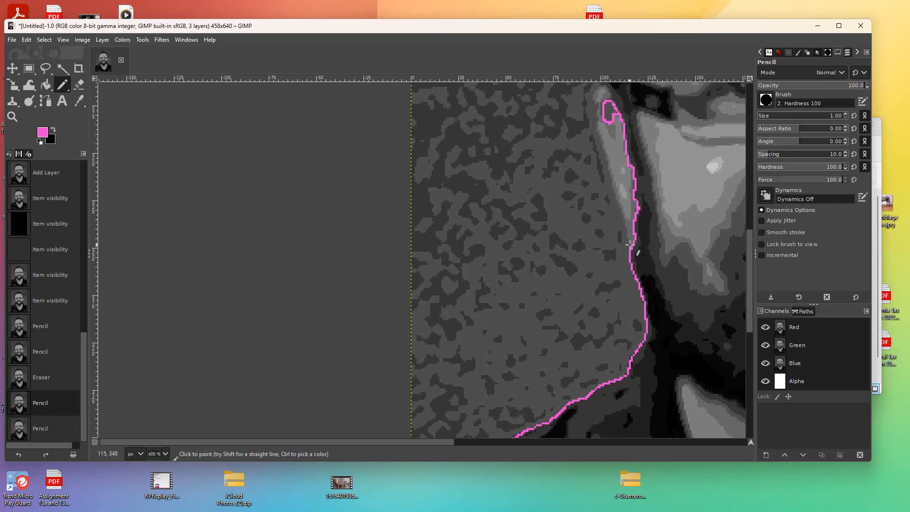
Outline the lighter area of the ear from the earlobe upward and trace the small tonal shapes inside it
drag(631, 244, 597, 123)
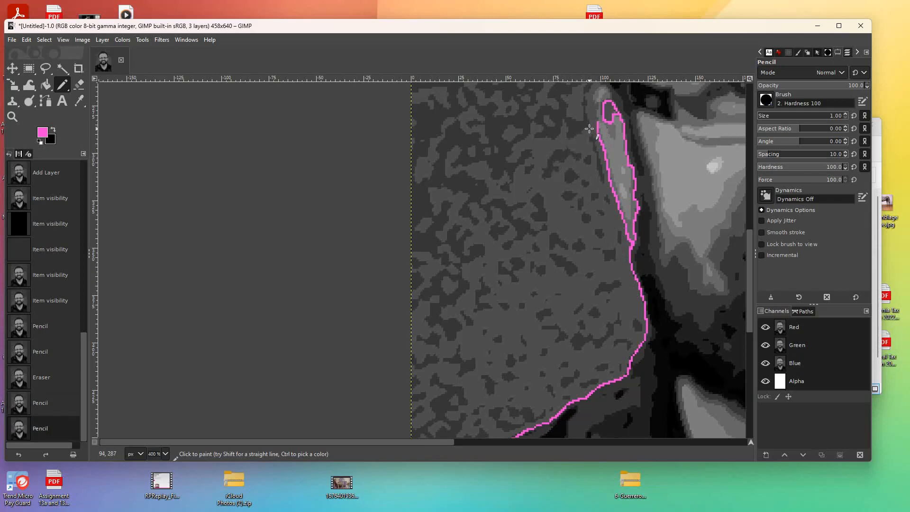
drag(597, 124, 601, 93)
drag(610, 99, 610, 100)
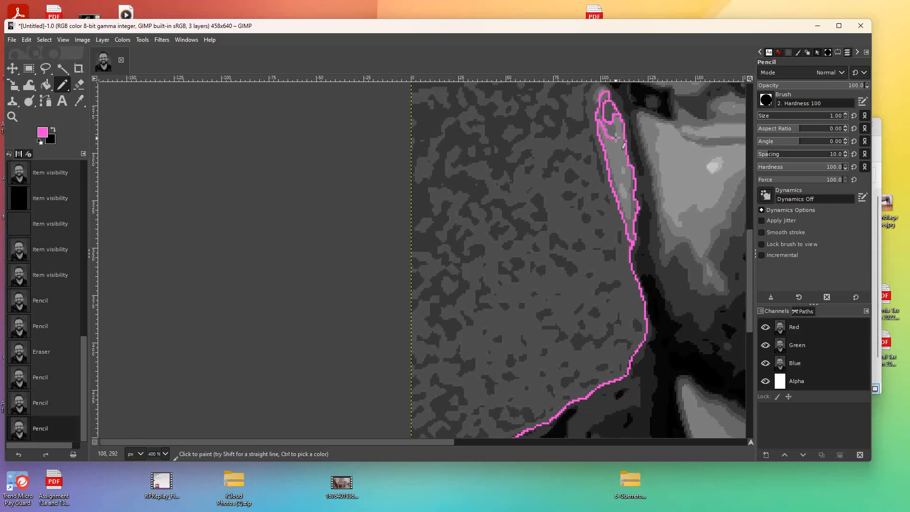
drag(614, 123, 612, 132)
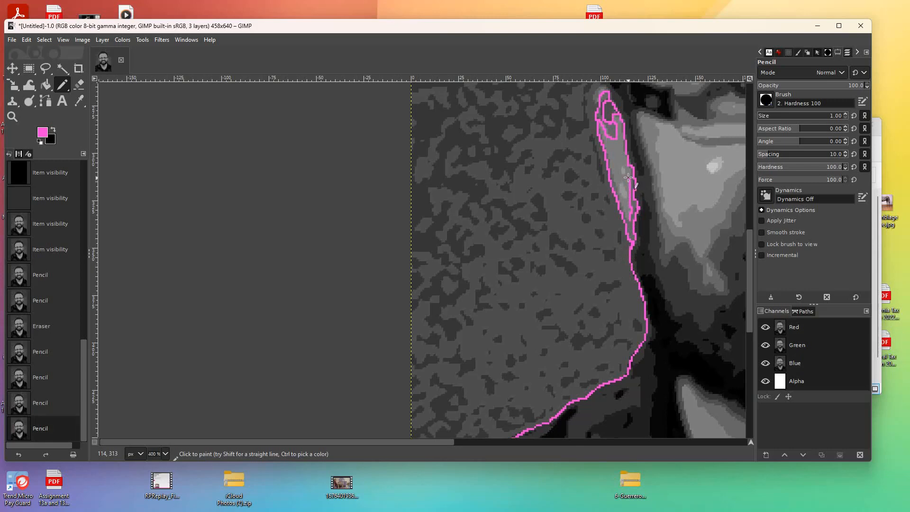
drag(628, 170, 629, 221)
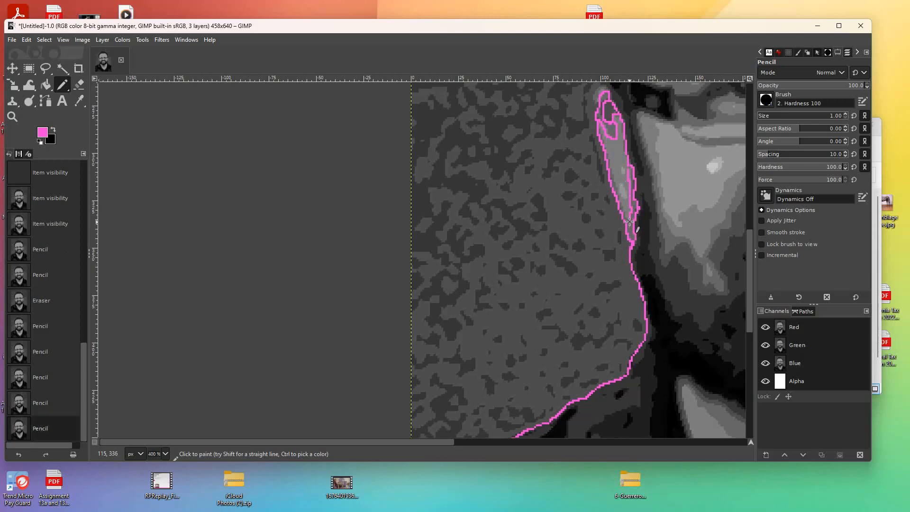
click(616, 172)
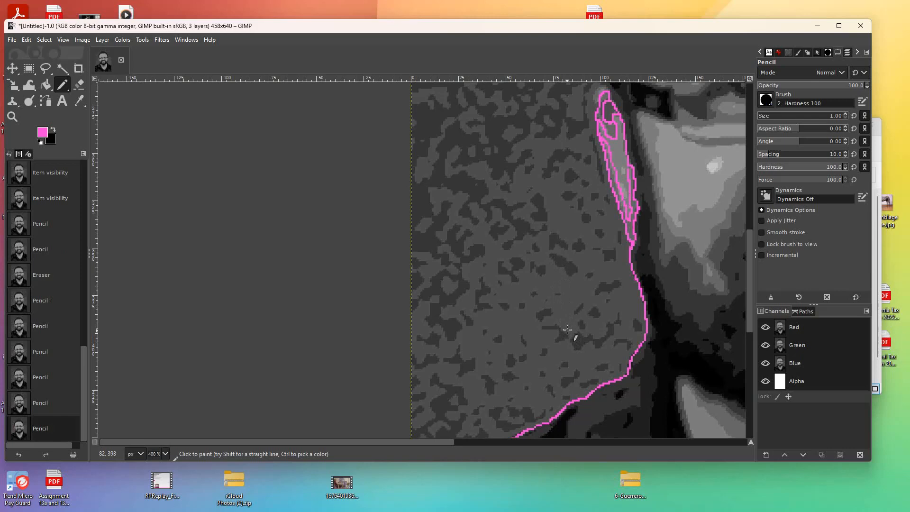
Trace the ear's outer contour over its top and outline the narrow dark strip between the ear and the cheek
scroll(564, 351, up, 4)
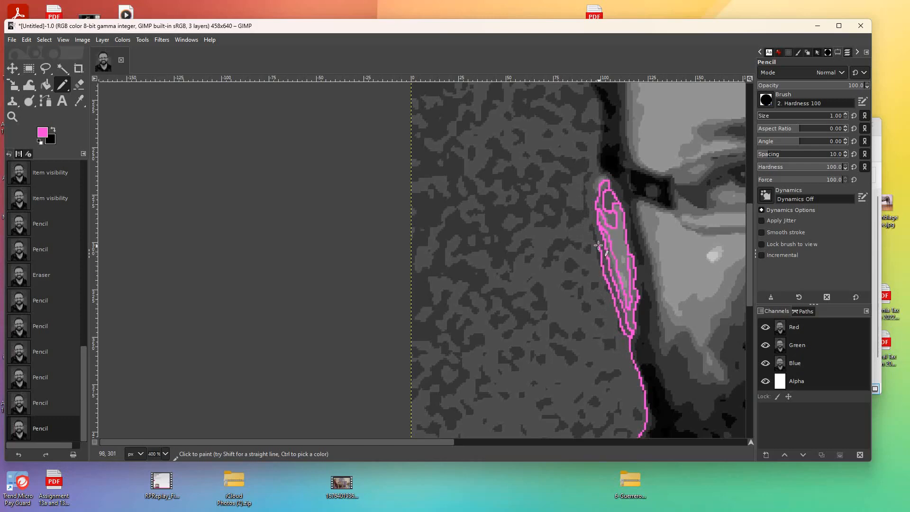
mouse_move(593, 229)
mouse_down()
mouse_move(586, 194)
mouse_move(603, 170)
mouse_move(616, 178)
mouse_move(637, 256)
mouse_move(647, 263)
mouse_move(632, 204)
mouse_up()
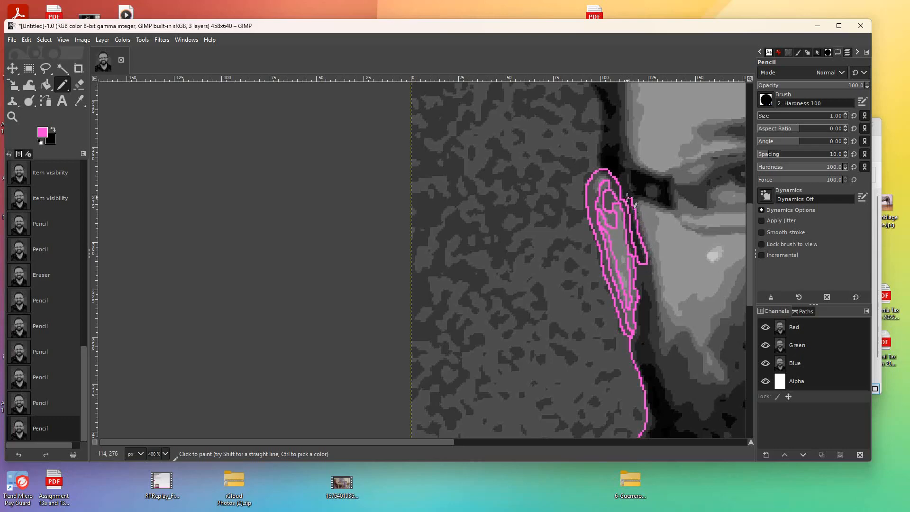
drag(627, 201, 626, 199)
Outline the dark temple piece of the glasses beside the ear and the small lighter spot inside it
mouse_move(636, 203)
mouse_down()
mouse_move(672, 211)
mouse_move(674, 197)
mouse_up()
mouse_move(673, 196)
mouse_down()
mouse_move(638, 170)
mouse_move(632, 207)
mouse_up()
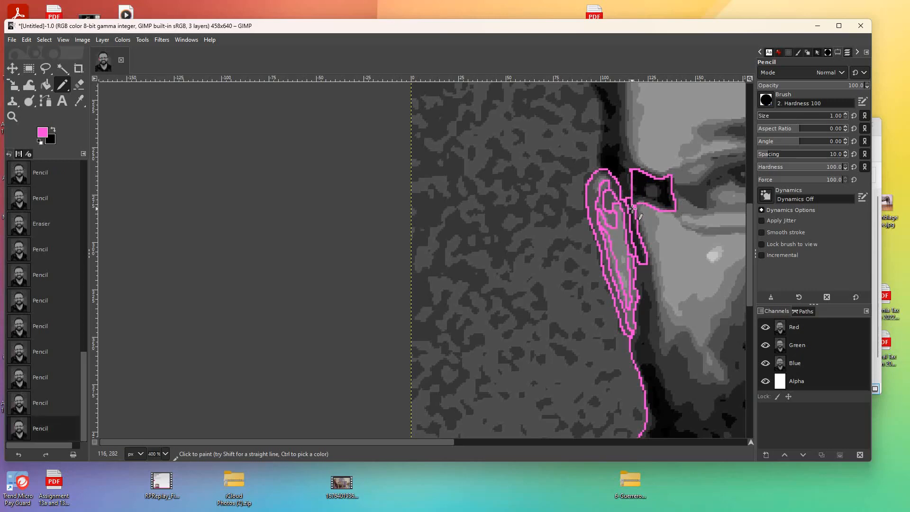
mouse_move(633, 209)
mouse_down()
mouse_move(650, 200)
mouse_move(669, 212)
mouse_move(652, 188)
mouse_move(659, 195)
mouse_move(647, 196)
mouse_up()
Trace the outer edge of the hair from the top of the ear, up the side of the head and across the crown
scroll(541, 221, up, 3)
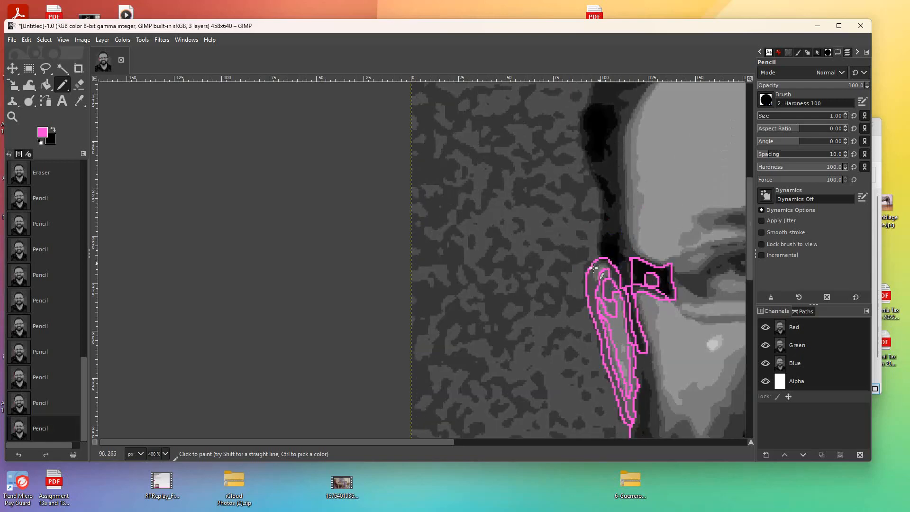
mouse_move(602, 257)
mouse_down()
mouse_move(602, 198)
mouse_move(583, 152)
mouse_move(581, 113)
mouse_up()
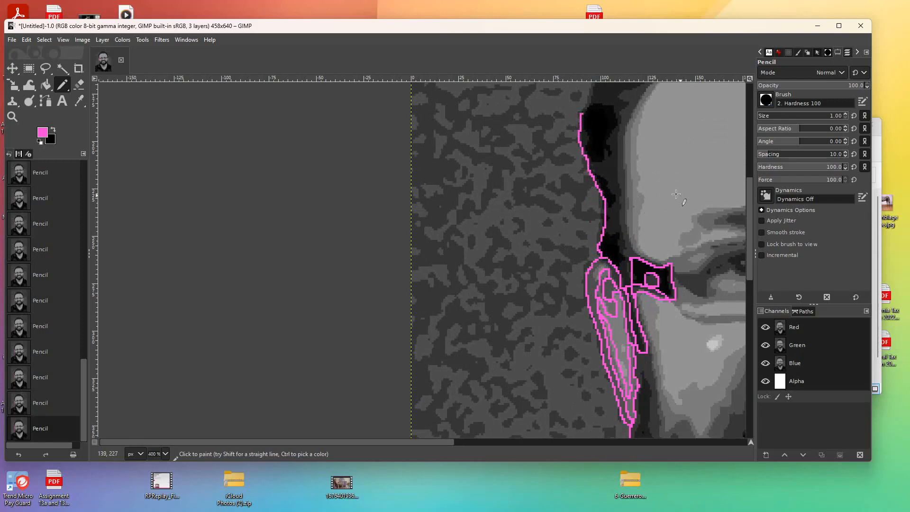
drag(751, 194, 757, 147)
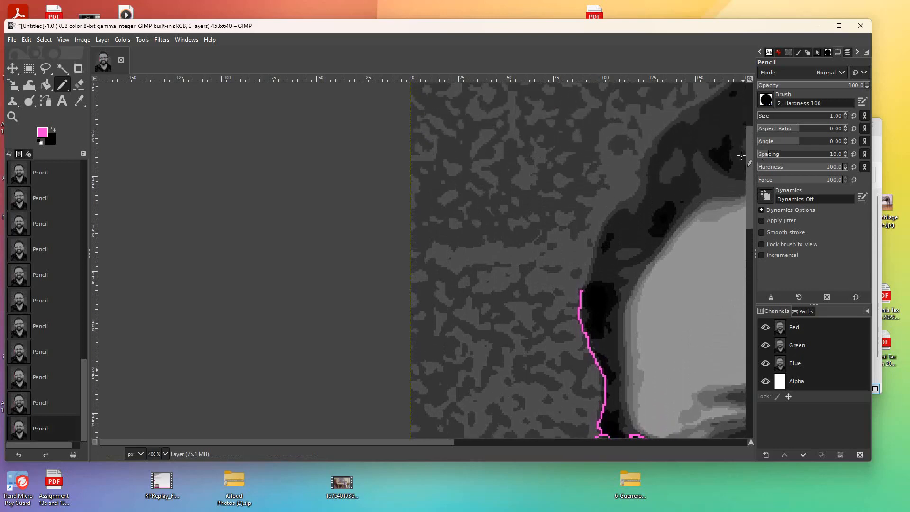
mouse_move(582, 290)
mouse_down()
mouse_move(604, 221)
mouse_move(637, 189)
mouse_move(645, 150)
mouse_move(719, 88)
mouse_up()
drag(750, 149, 751, 113)
drag(449, 443, 509, 445)
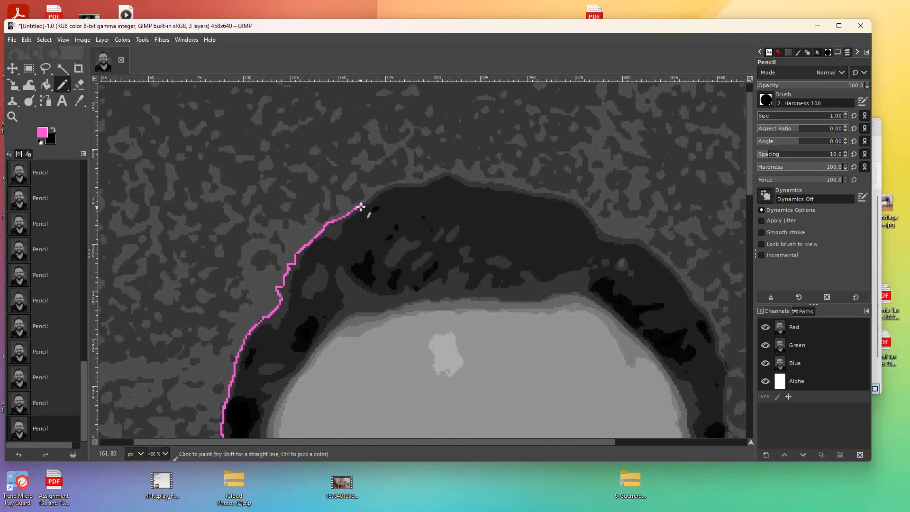
mouse_move(361, 205)
mouse_down()
mouse_move(386, 185)
mouse_move(457, 176)
mouse_move(578, 200)
mouse_move(603, 232)
mouse_up()
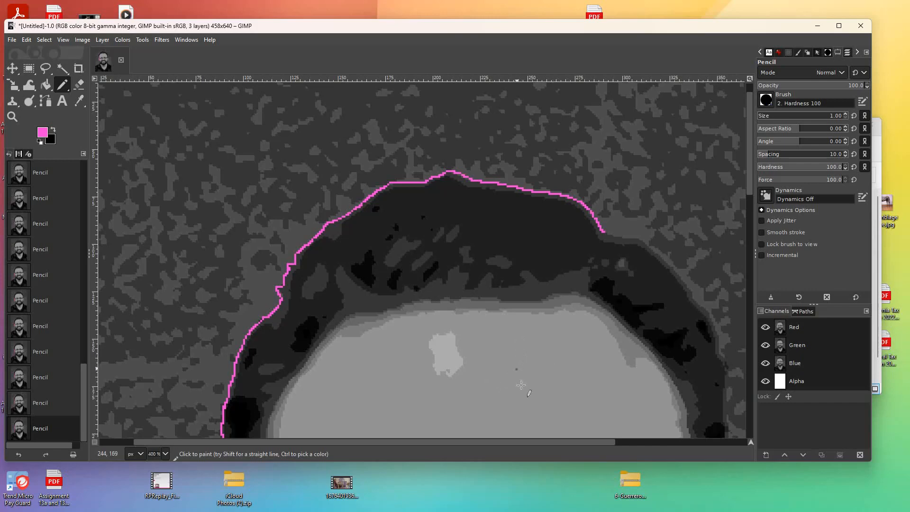
Examine the pink outlines of the hair, face and shoulders over the portrait, both close up and zoomed out to 150%
mouse_move(559, 511)
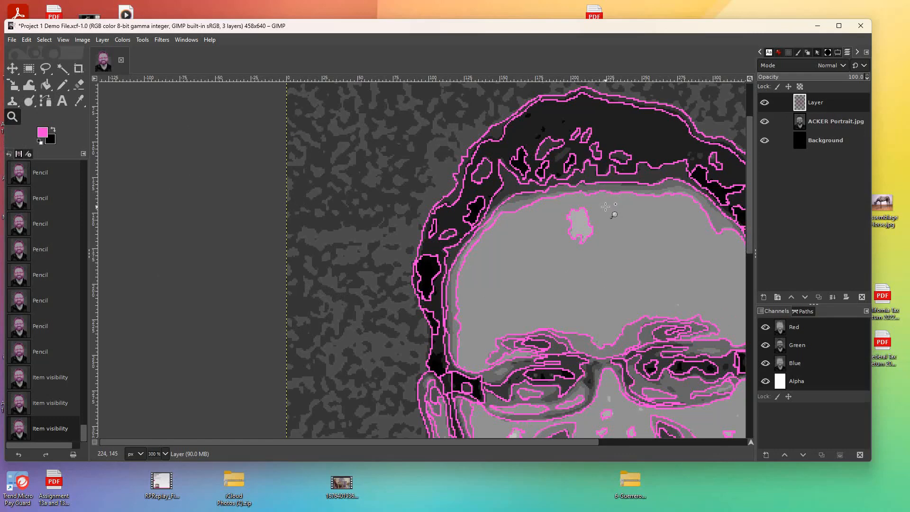
ctrl+click(487, 262)
ctrl+click(487, 263)
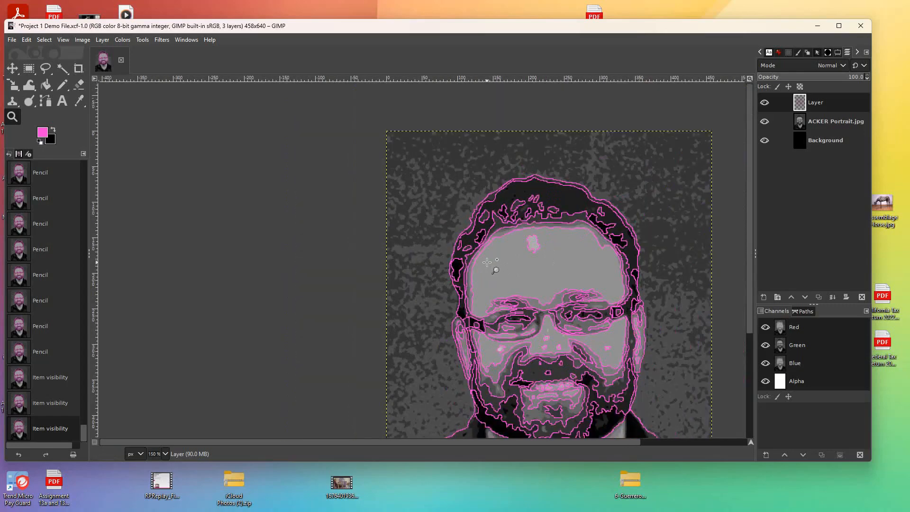
click(487, 262)
click(487, 262)
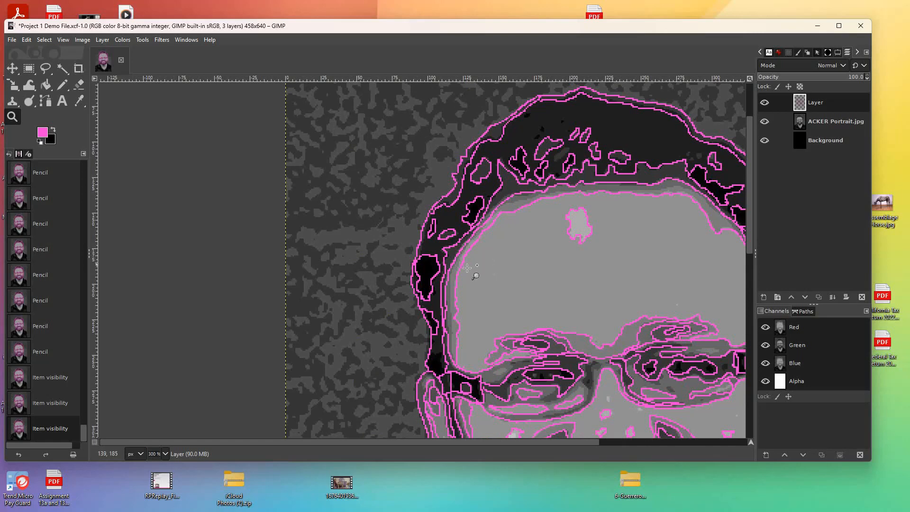
click(837, 55)
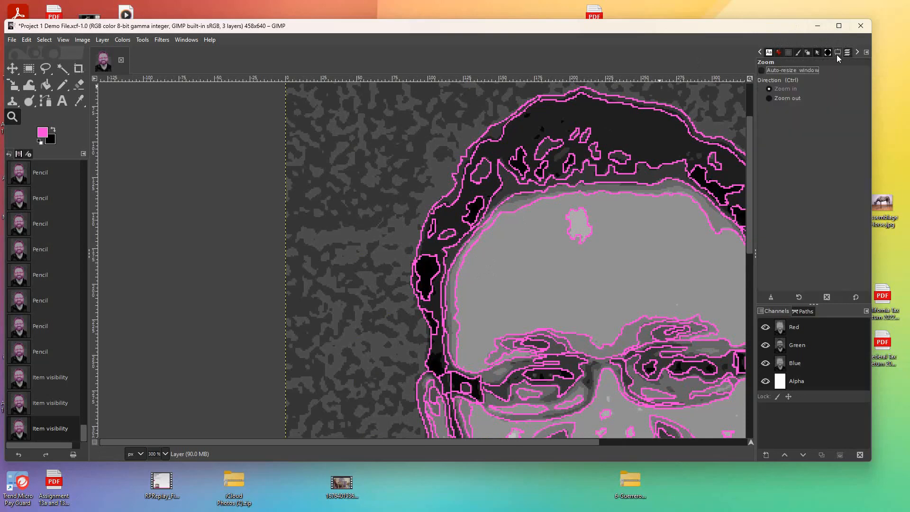
click(769, 98)
click(770, 98)
click(657, 249)
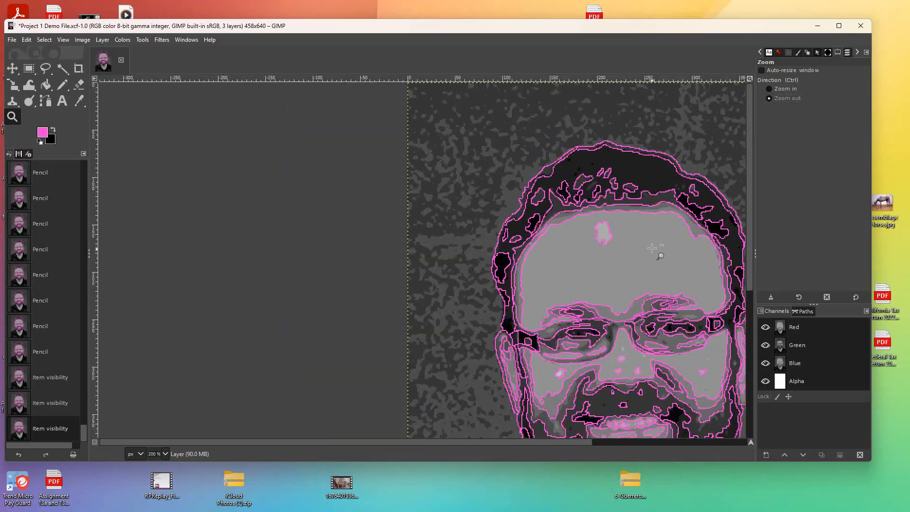
drag(750, 254, 750, 322)
click(689, 326)
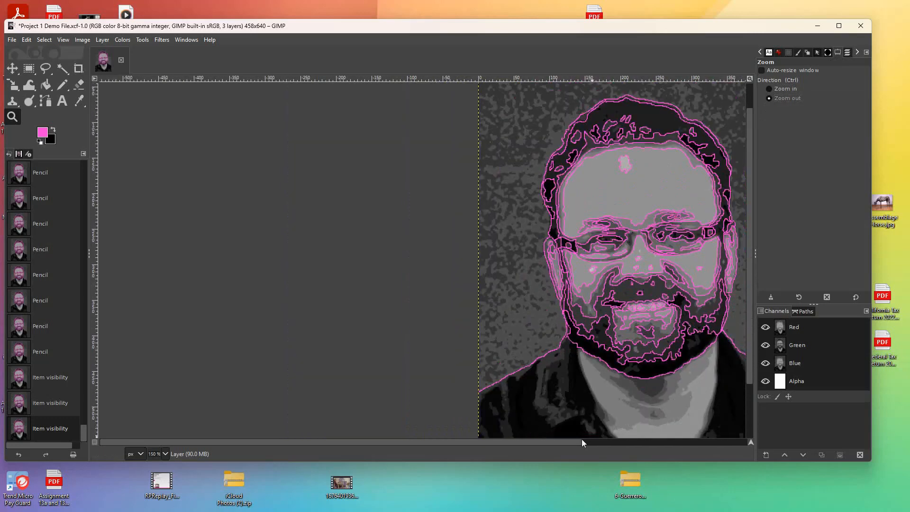
Hide the portrait layer to check the pink outlines against the black background, and show it again
drag(576, 442, 637, 451)
drag(751, 375, 735, 431)
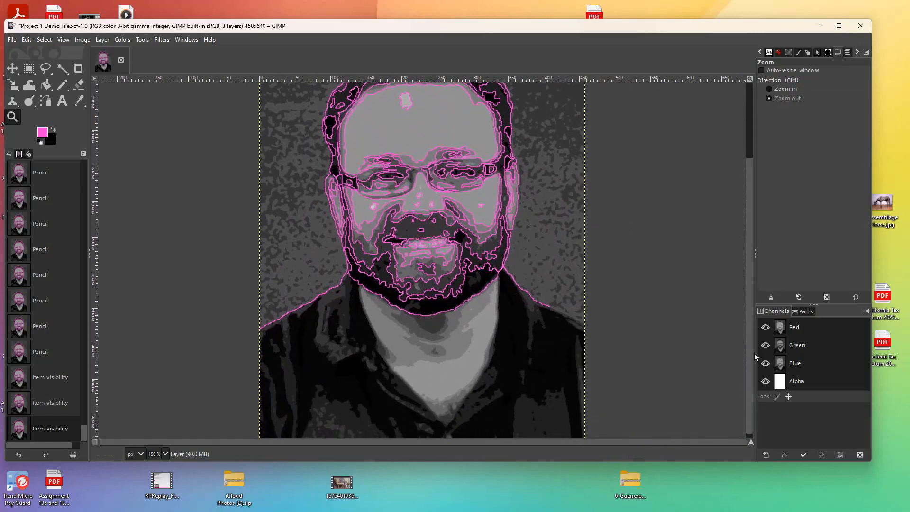
click(848, 53)
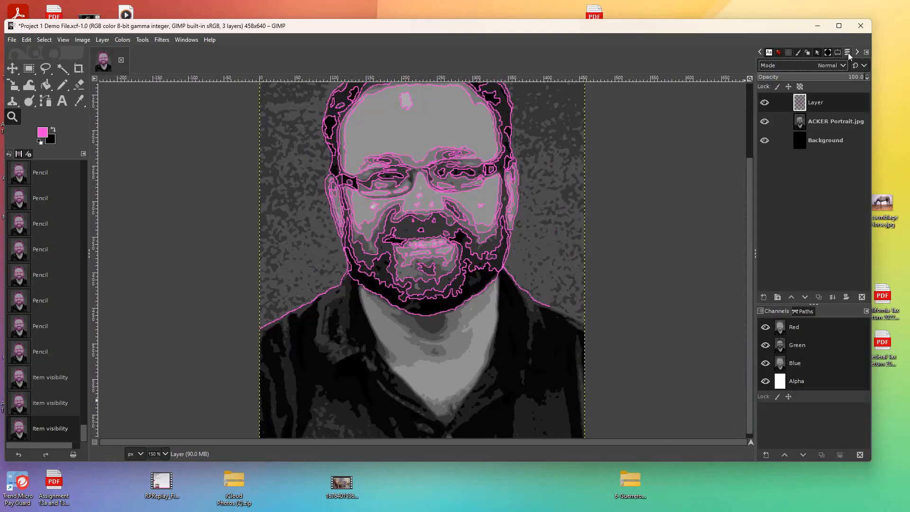
click(765, 122)
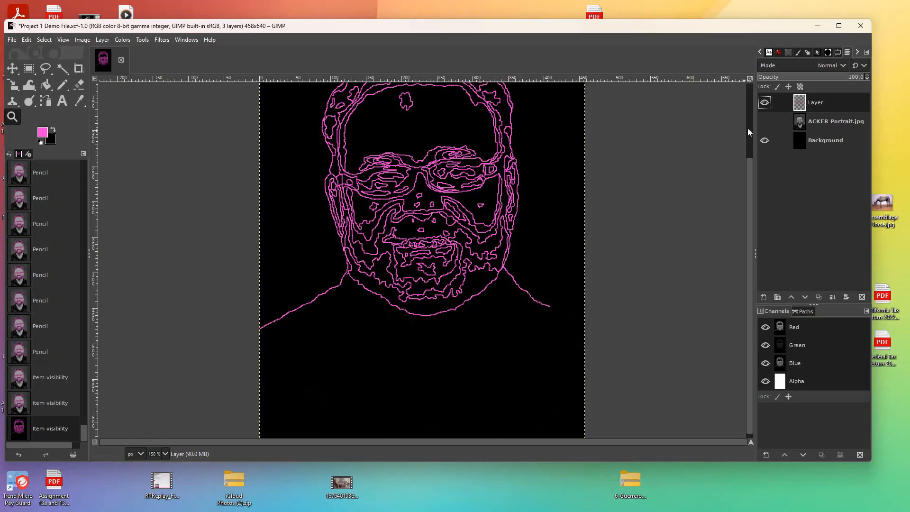
click(764, 123)
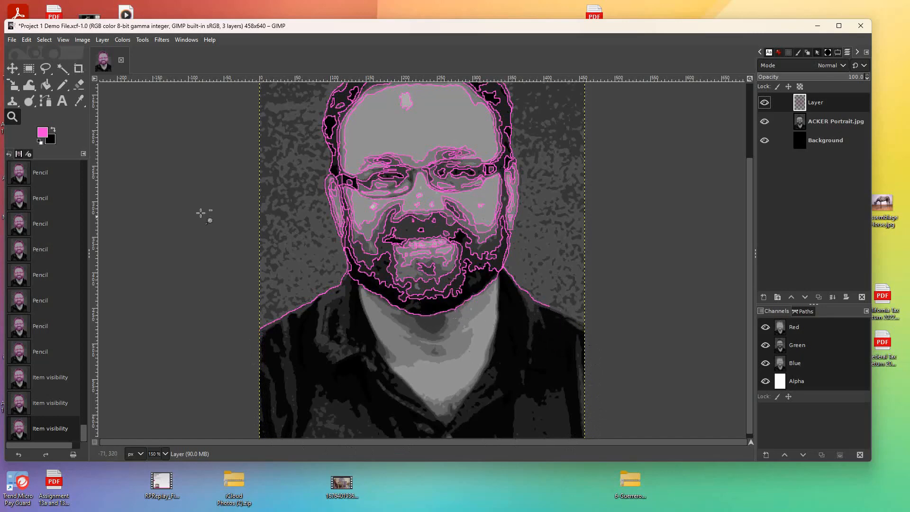
Draw a straight pink pencil line down the canvas's left edge from the end of the shoulder outline to the lower corner
click(64, 89)
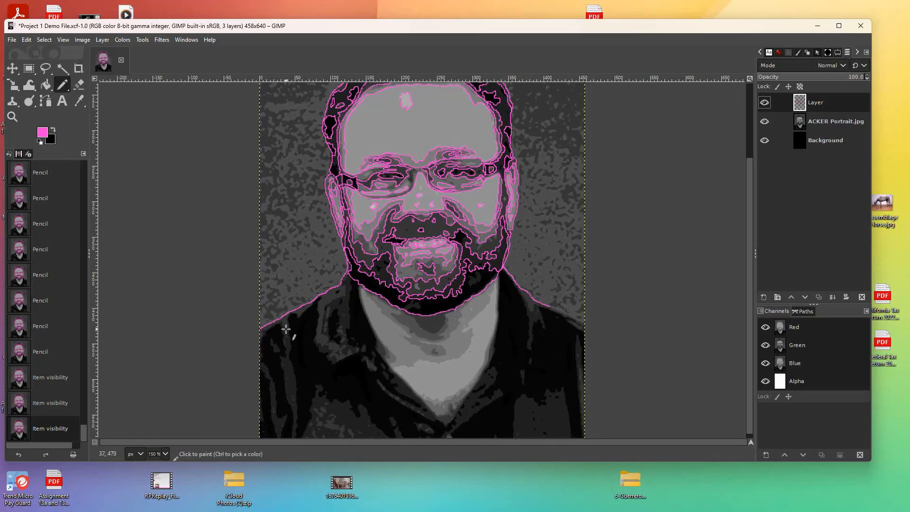
click(260, 328)
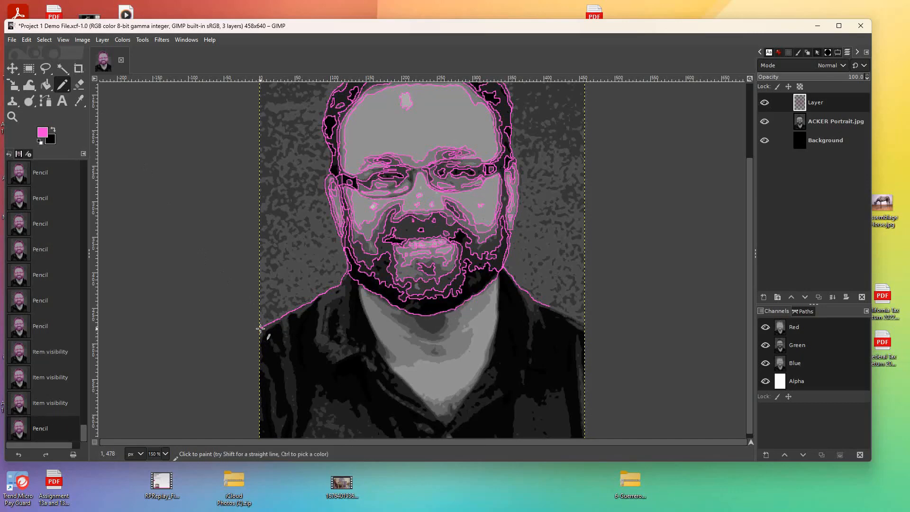
key(shift)
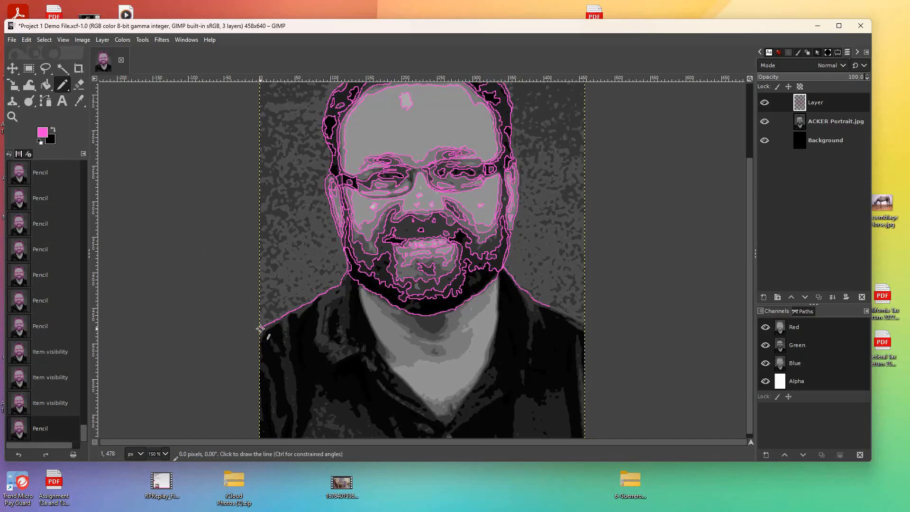
shift+click(259, 437)
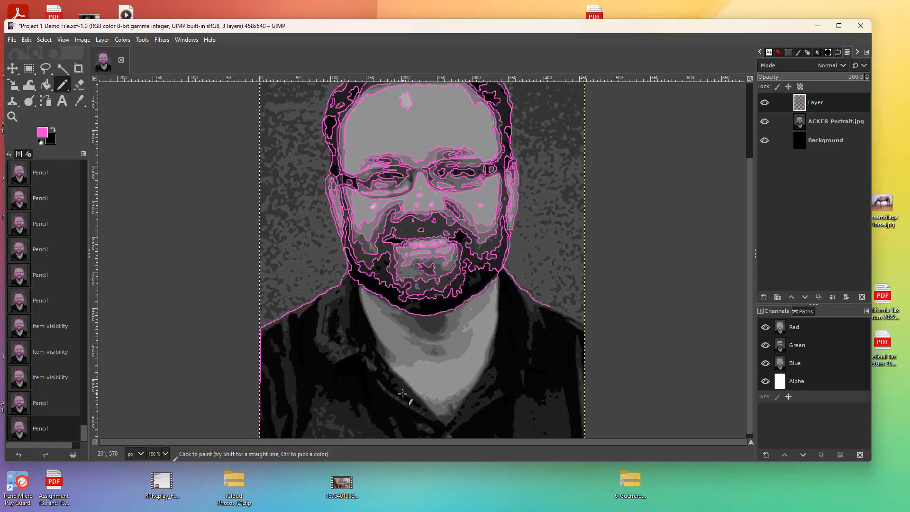
Draw straight pink pencil lines along the visible lower edge of the portrait and up the canvas's right edge to the shoulder
click(259, 436)
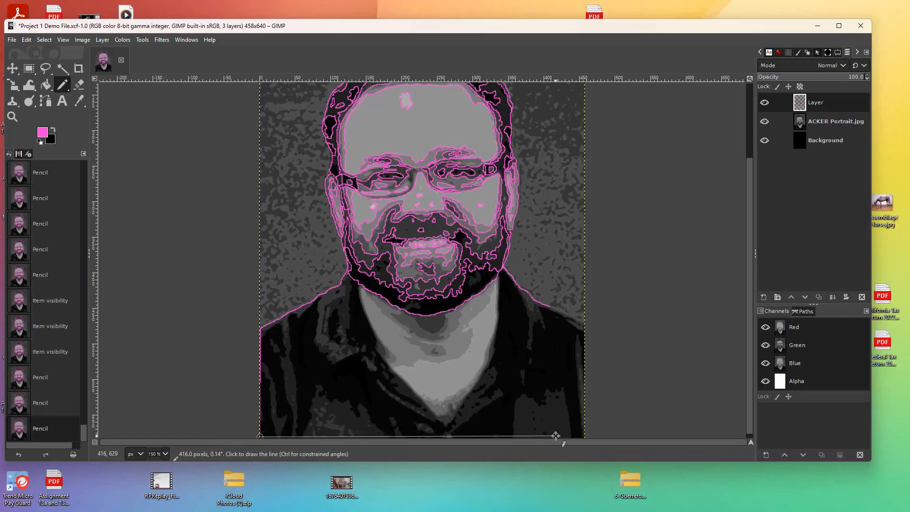
shift+click(584, 436)
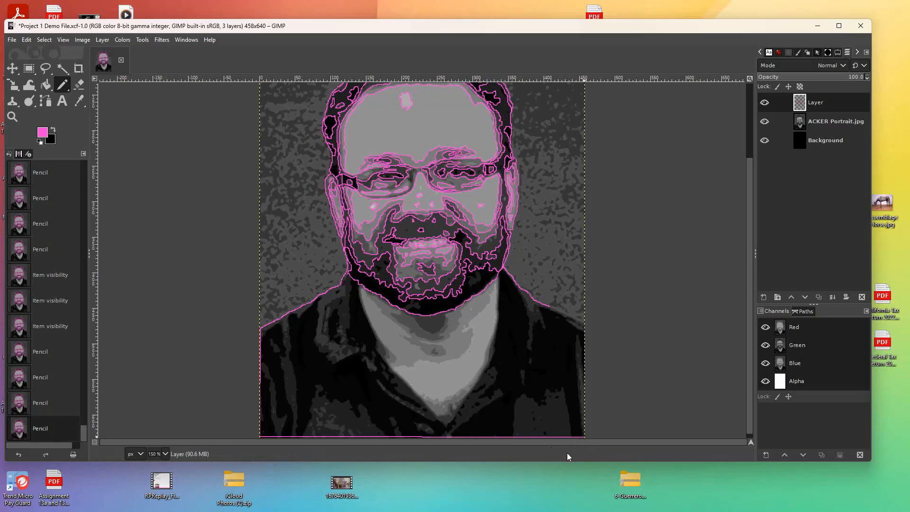
click(583, 436)
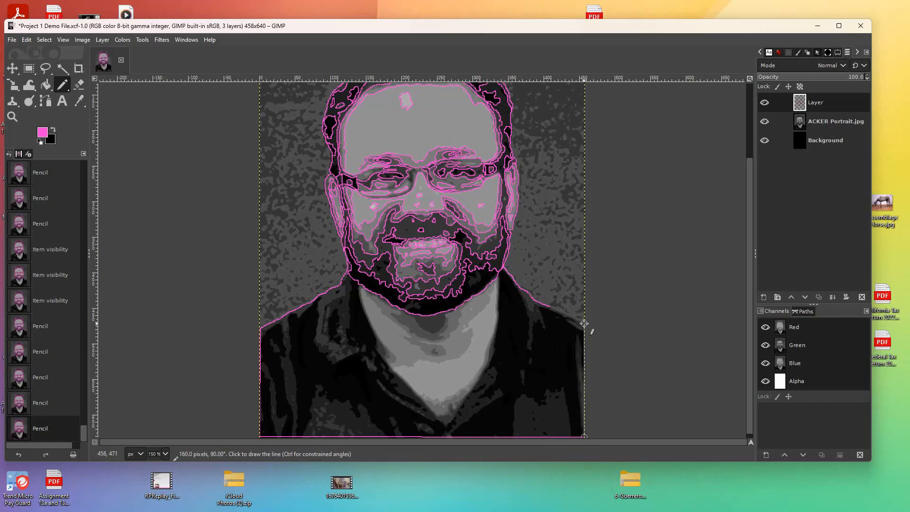
shift+click(584, 323)
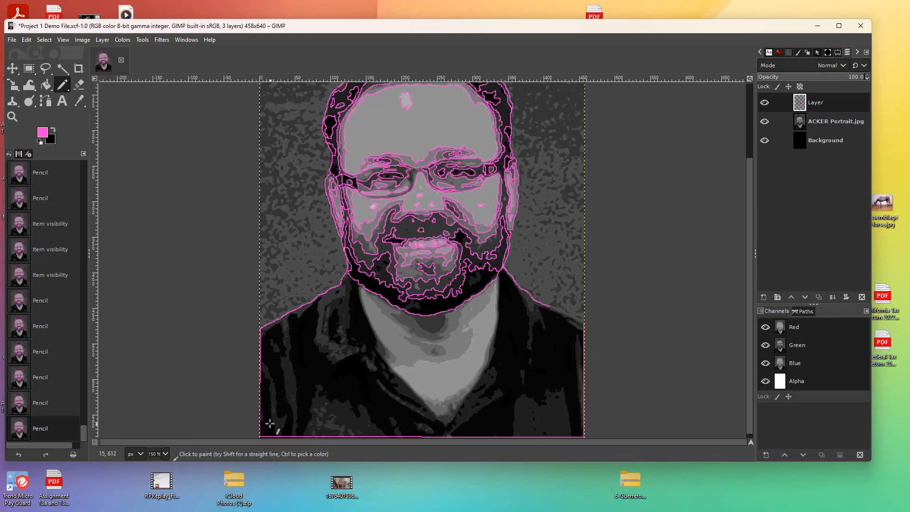
Go over the lower part of the pink line on the canvas's left edge with another straight pencil line to the corner
shift+click(260, 382)
key(ctrl+z)
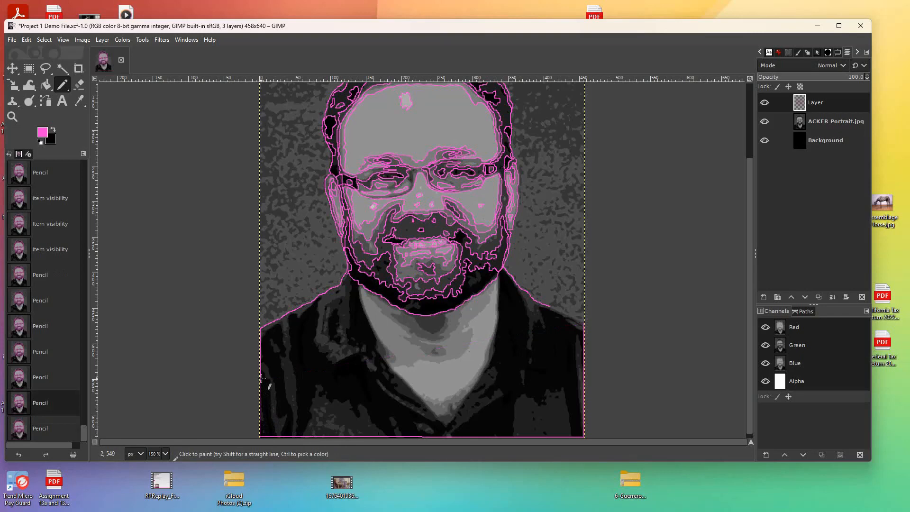
key(ctrl+y)
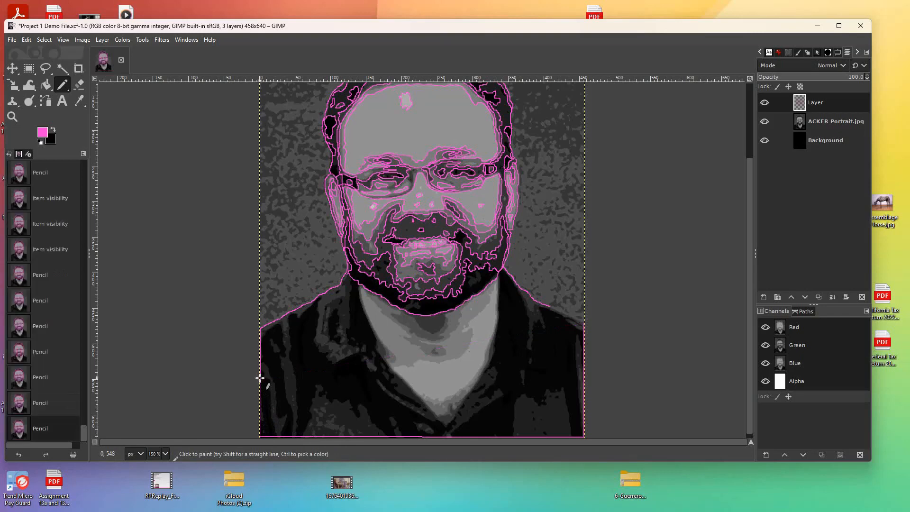
shift+click(260, 436)
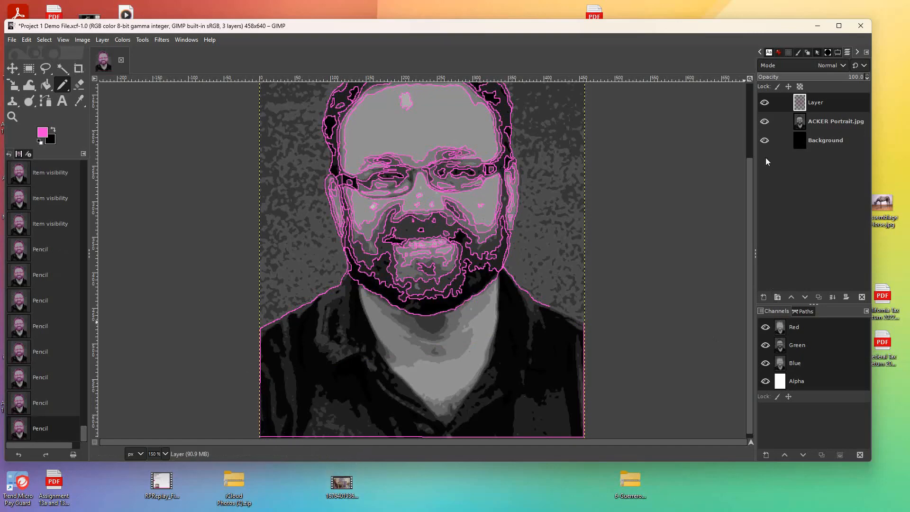
With the portrait layer temporarily hidden, redraw the lower part of the left edge line just inside the canvas to close the corner
click(766, 122)
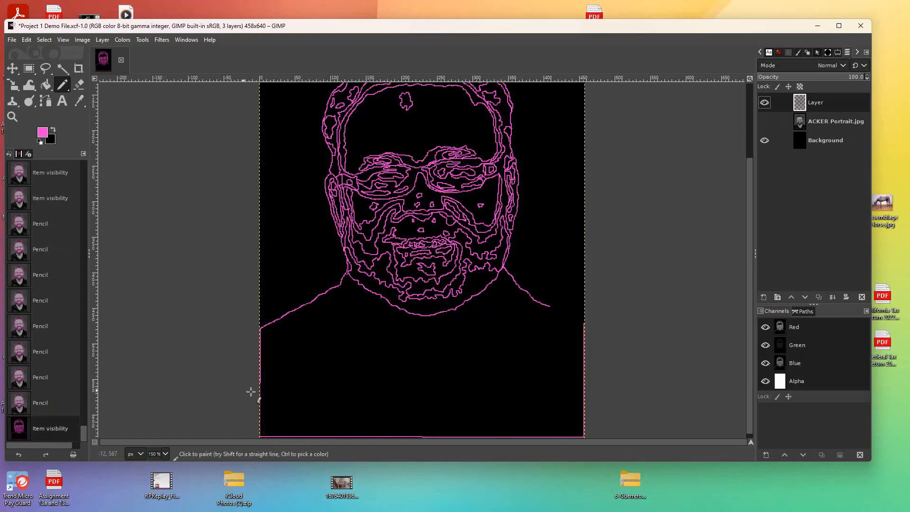
click(260, 380)
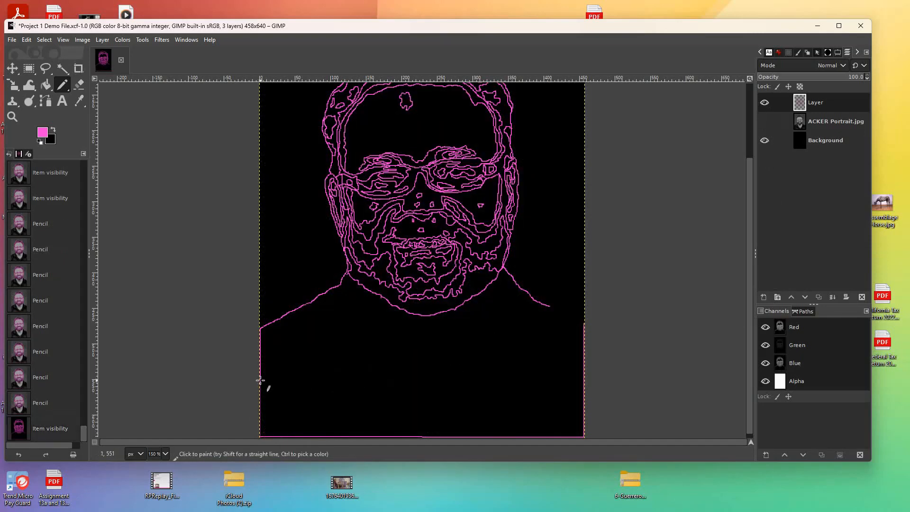
shift+click(260, 435)
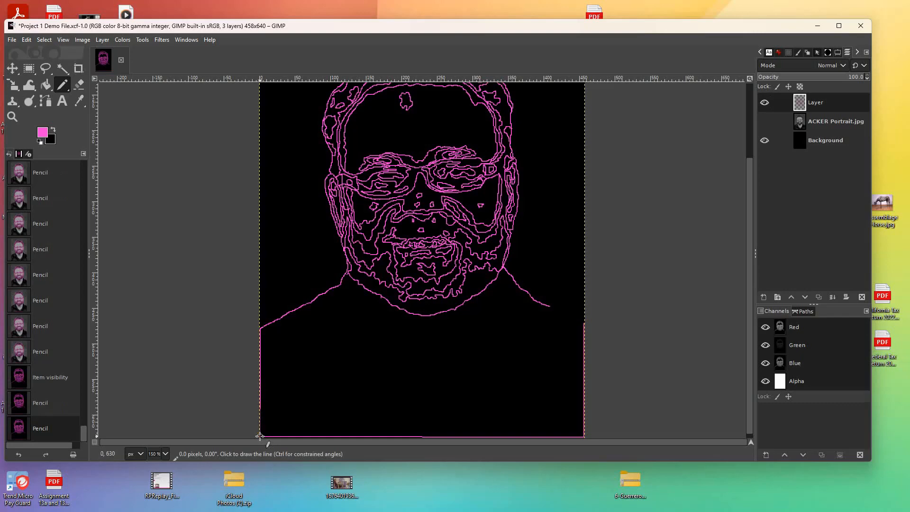
click(260, 408)
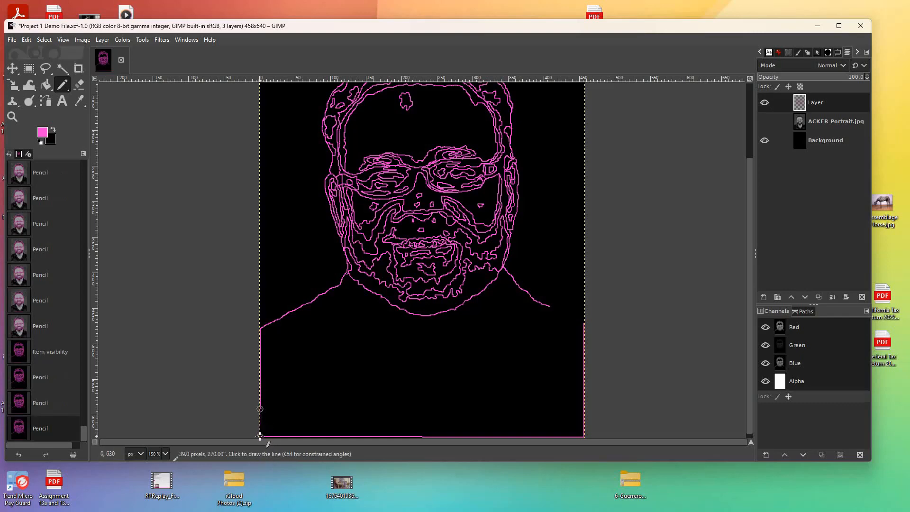
shift+click(260, 435)
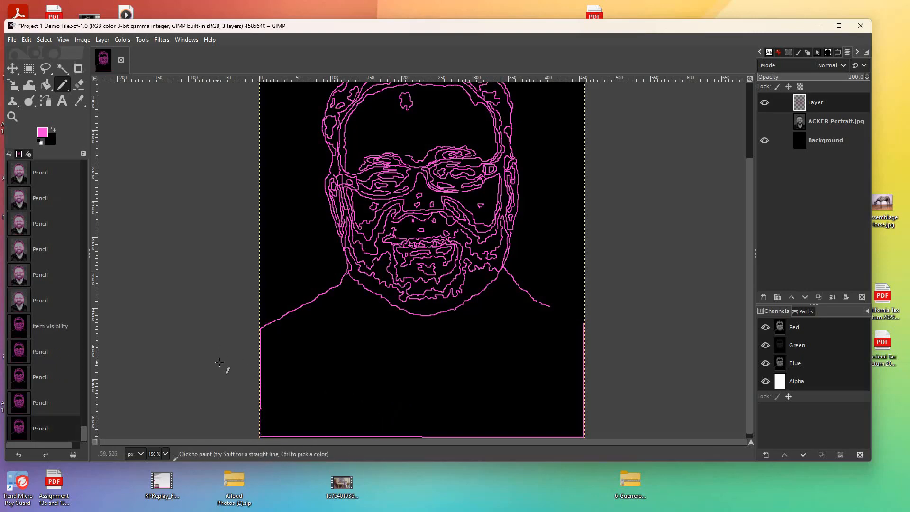
click(261, 420)
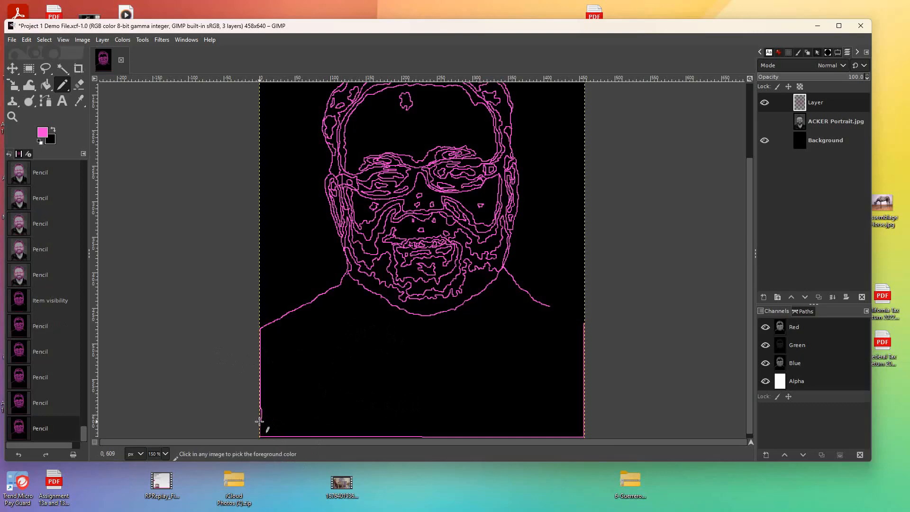
key(ctrl+z)
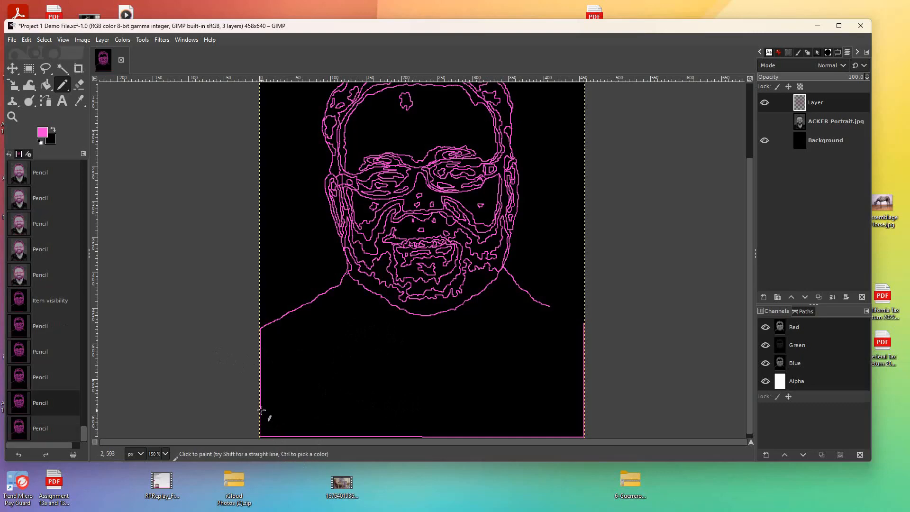
click(261, 409)
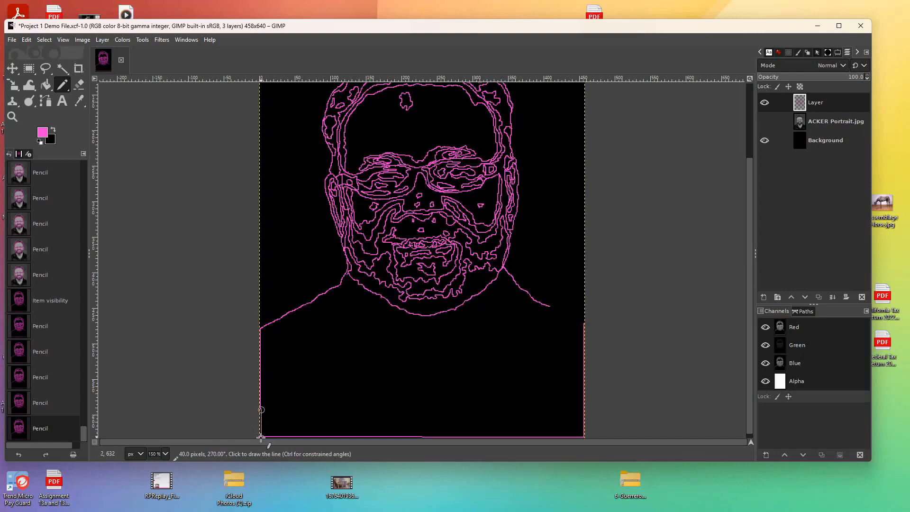
click(261, 409)
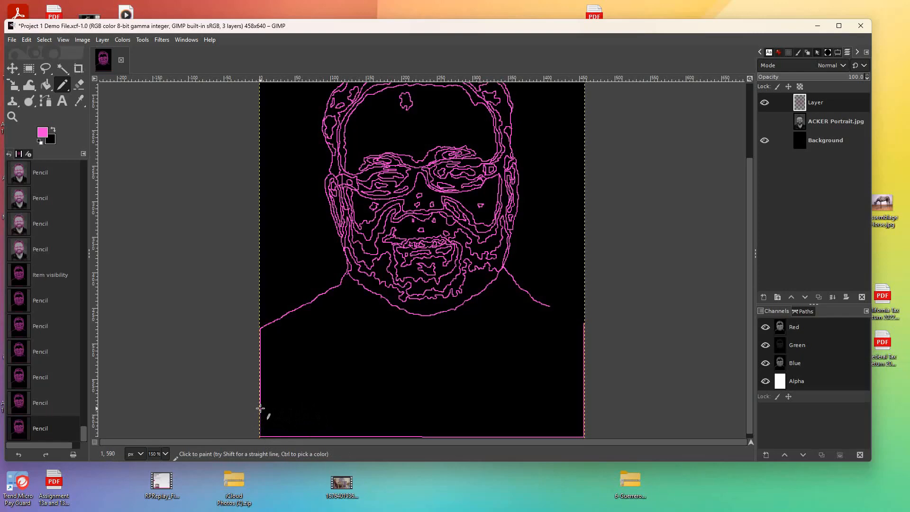
shift+click(261, 435)
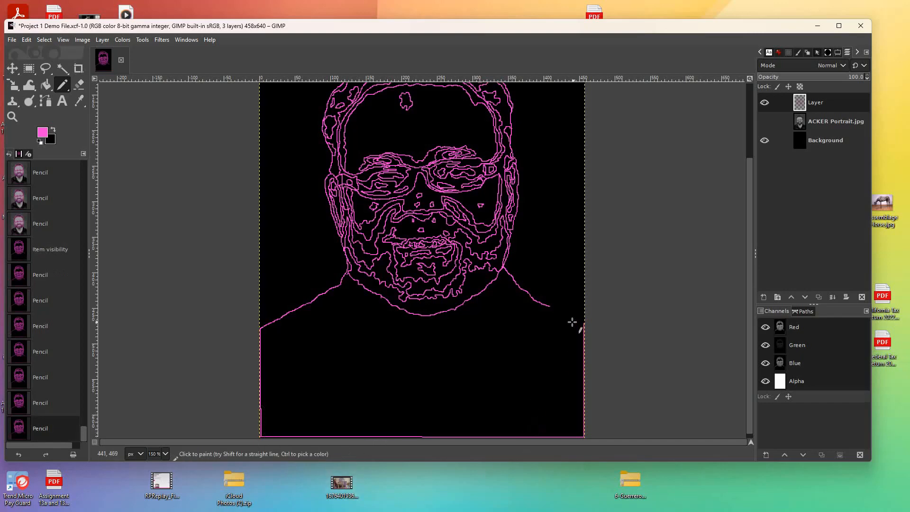
click(765, 122)
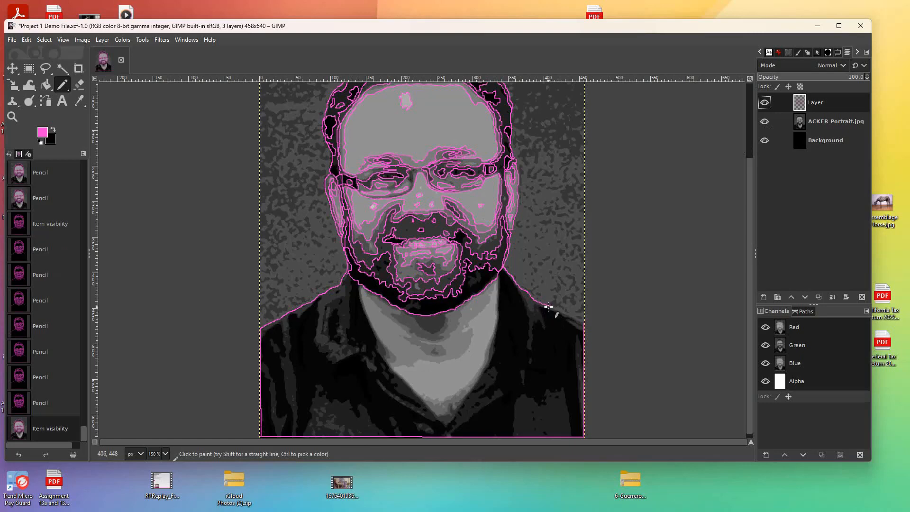
Examine the beard, neck and the open end of the right-hand shoulder outline at 300% zoom
click(13, 117)
ctrl+click(282, 214)
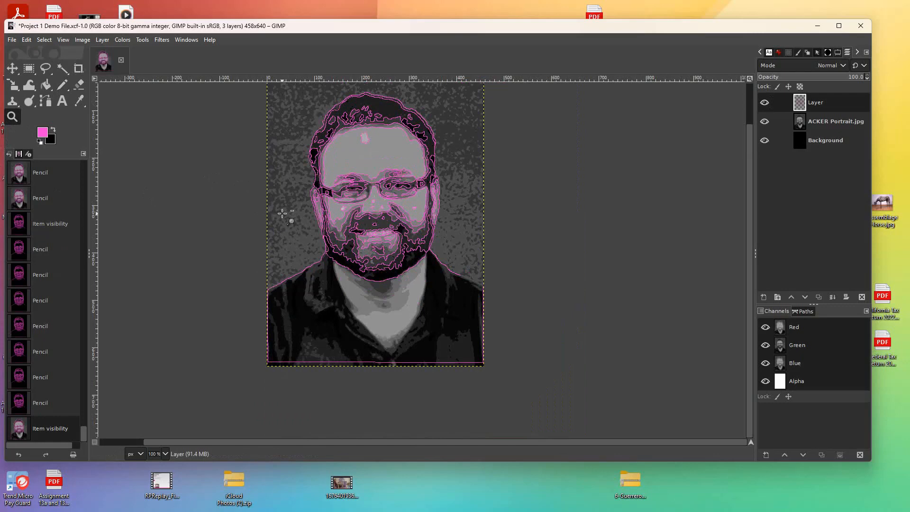
click(282, 213)
click(282, 213)
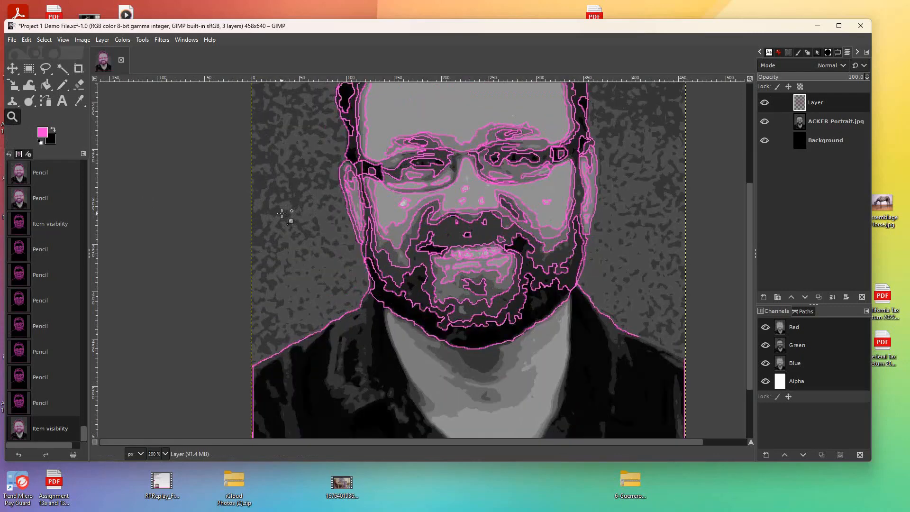
drag(593, 445, 656, 444)
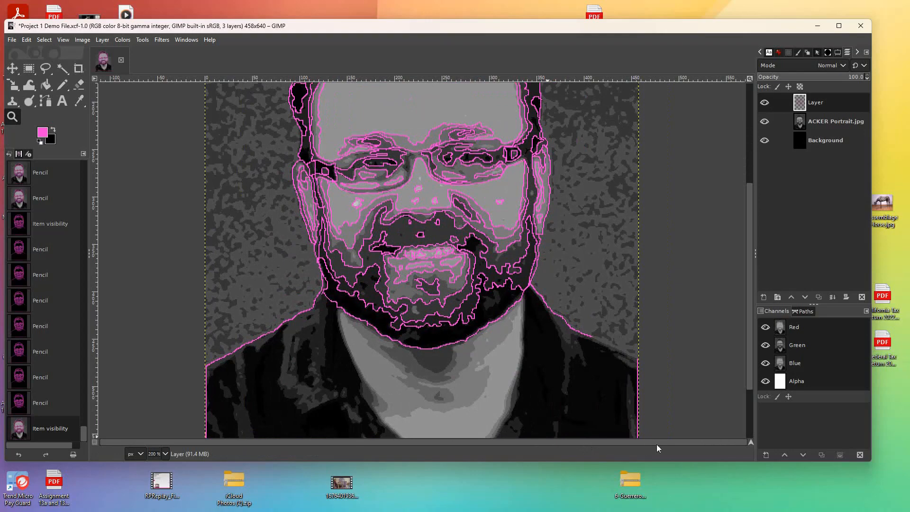
click(456, 357)
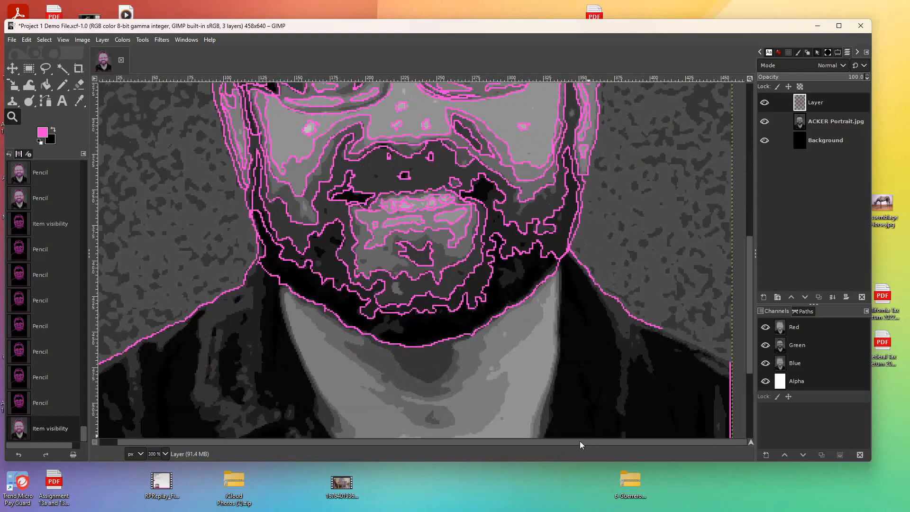
mouse_move(661, 331)
mouse_down()
mouse_move(676, 335)
mouse_move(662, 330)
mouse_up()
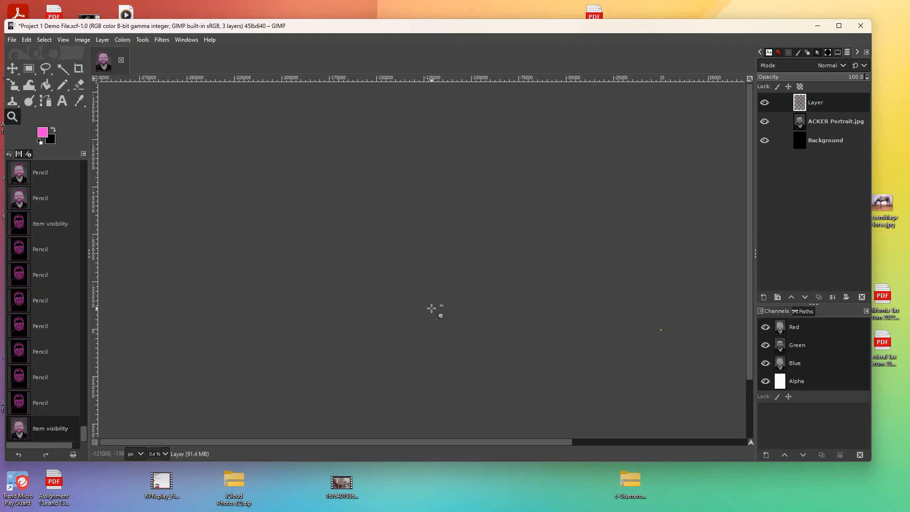
drag(469, 442, 676, 444)
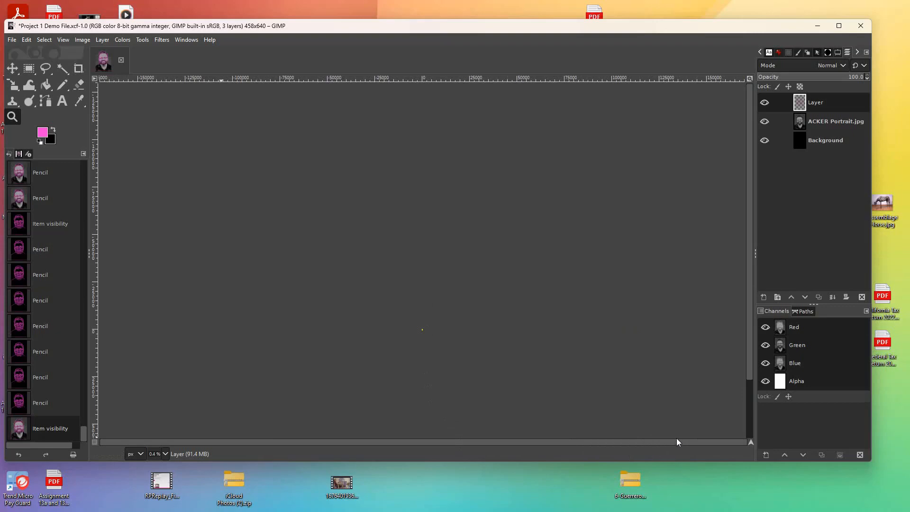
drag(749, 377, 755, 382)
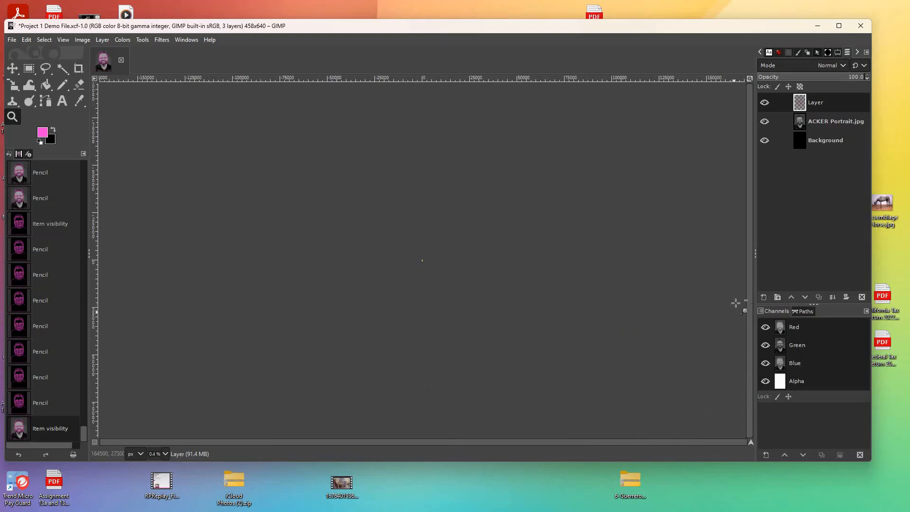
click(829, 123)
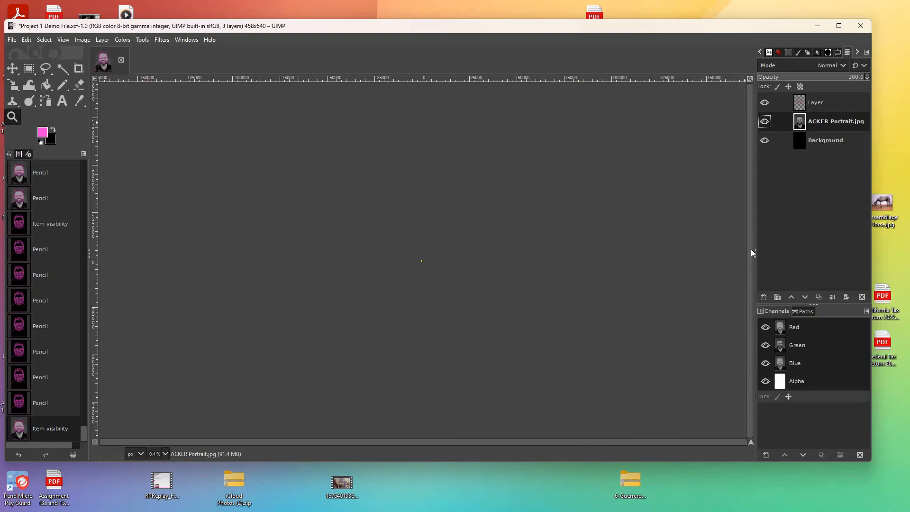
click(819, 109)
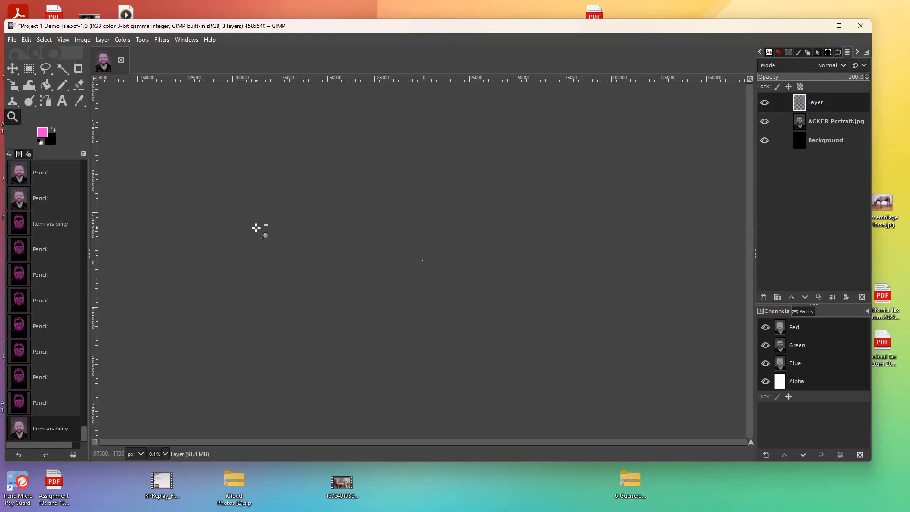
Extend the open end of the right-hand shoulder outline with a pink pencil line to the canvas's right edge line
scroll(439, 281, up, 6)
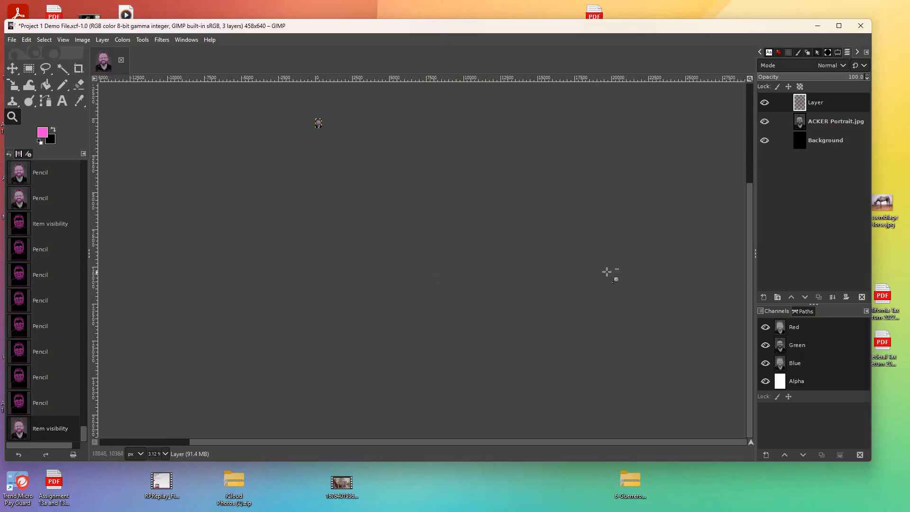
scroll(406, 232, up, 3)
scroll(406, 235, up, 4)
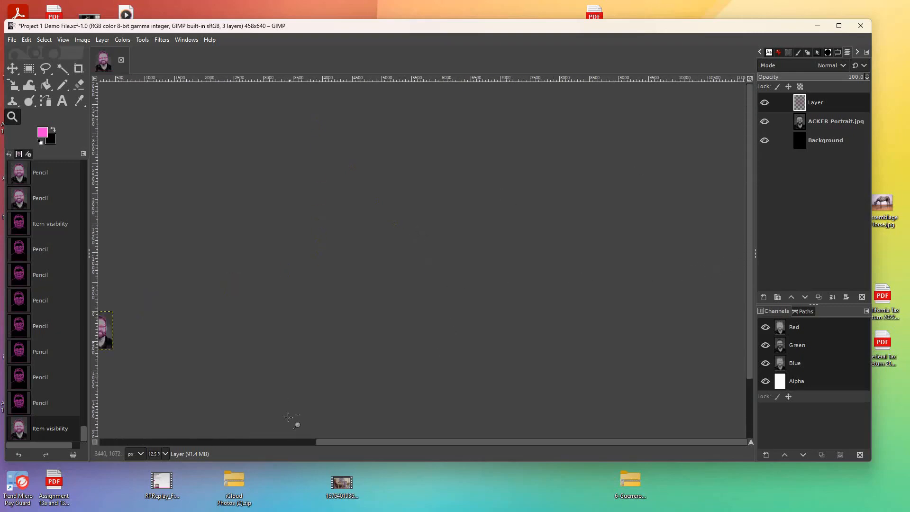
drag(329, 442, 160, 442)
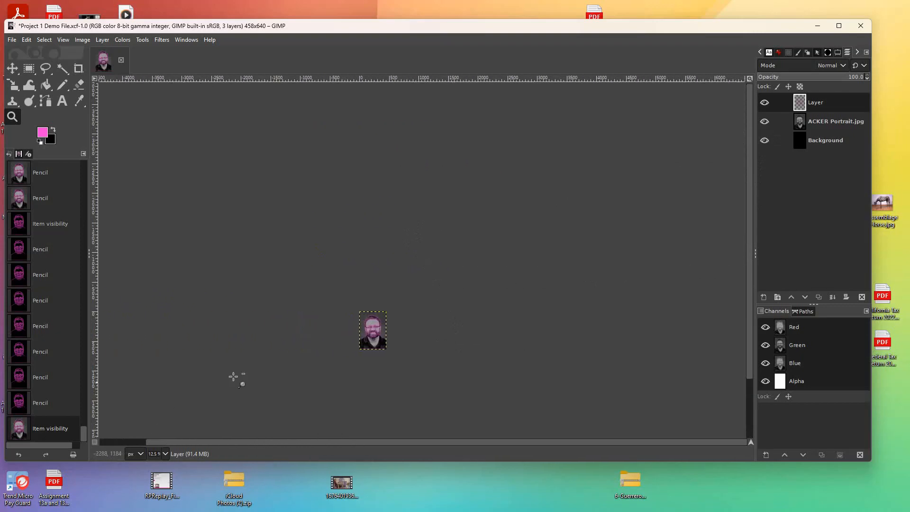
scroll(260, 327, up, 4)
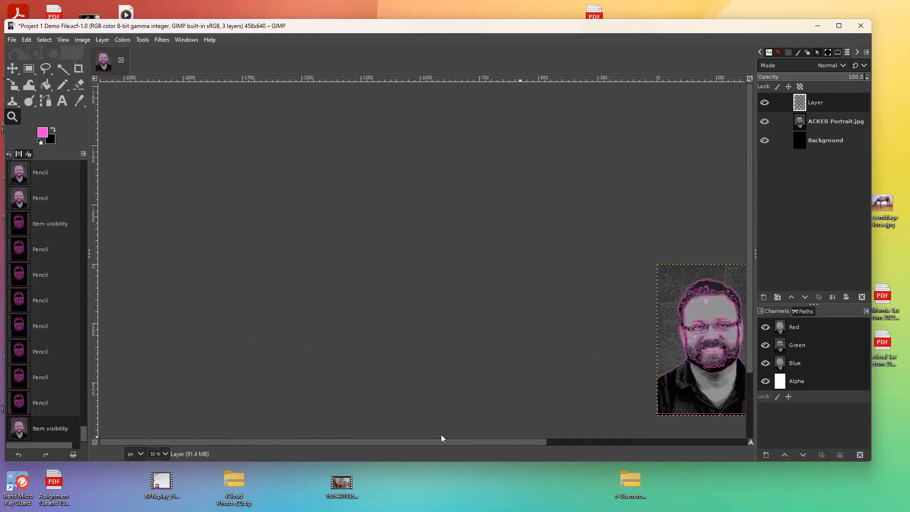
click(559, 442)
click(578, 371)
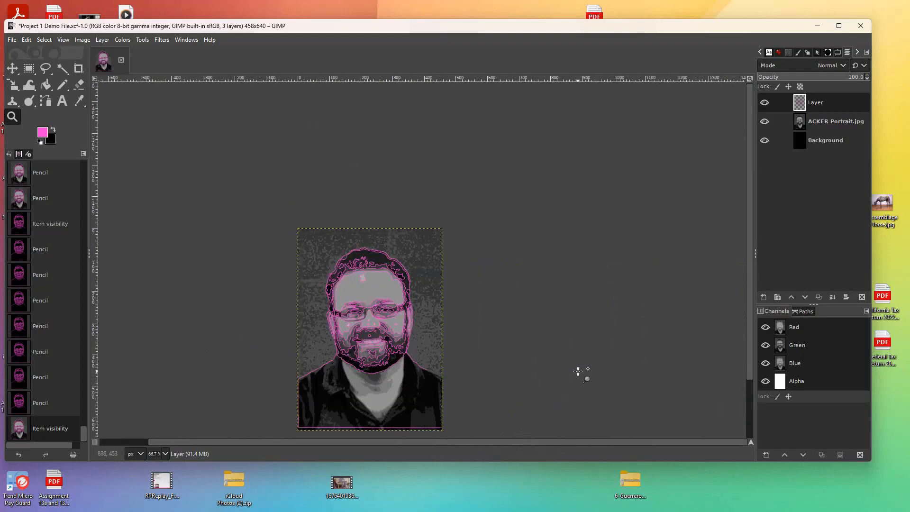
click(578, 371)
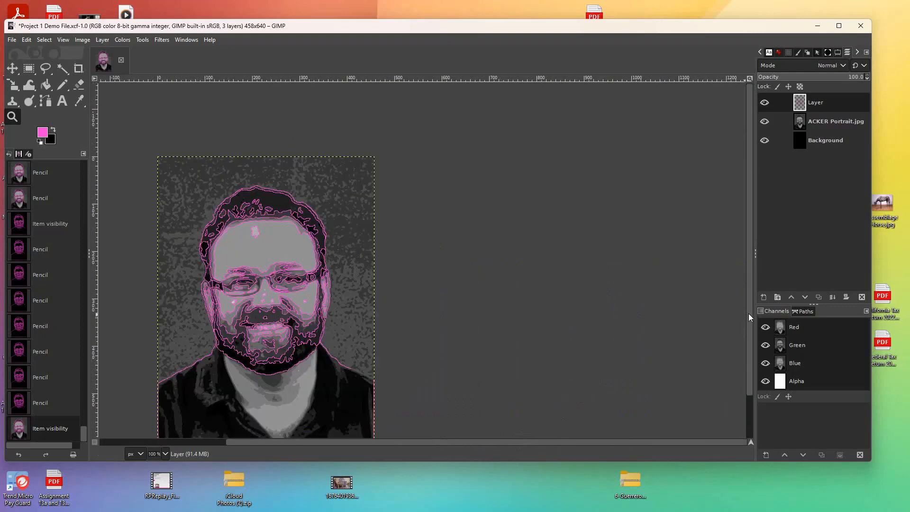
scroll(749, 314, down, 2)
click(503, 362)
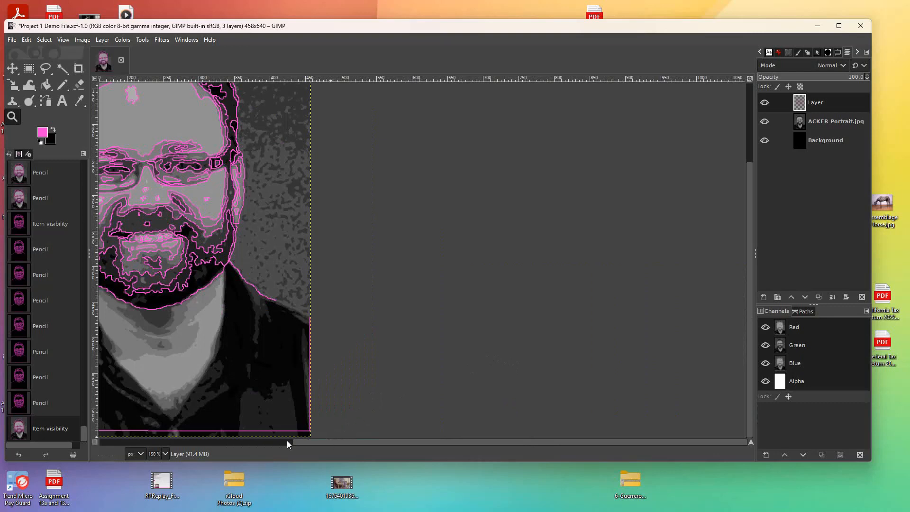
drag(295, 442, 126, 442)
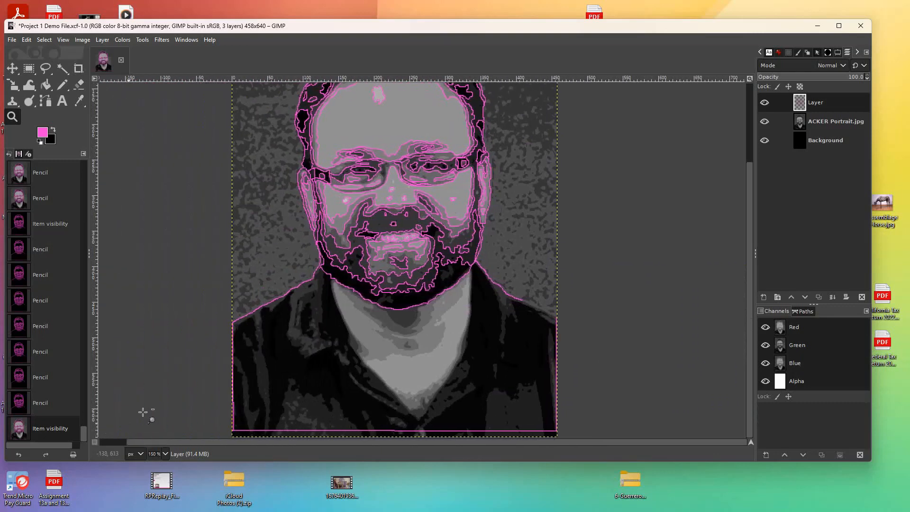
click(385, 341)
click(384, 341)
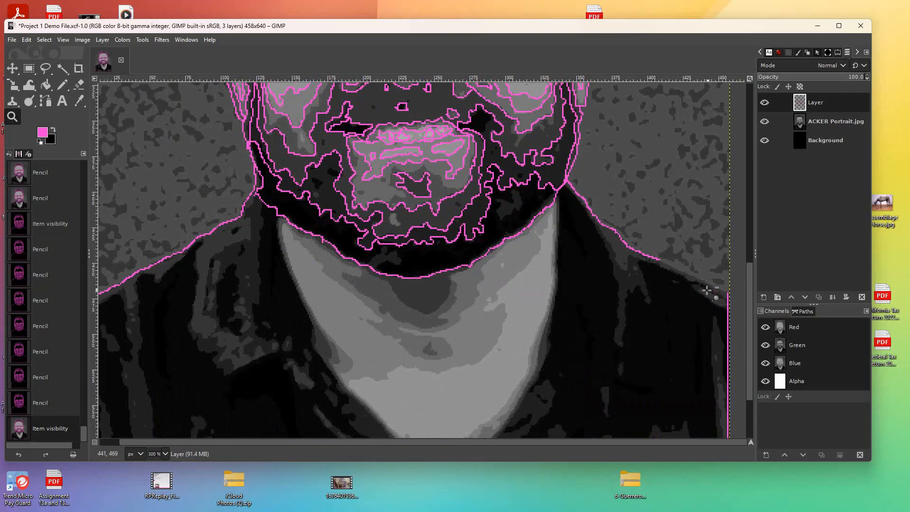
click(62, 85)
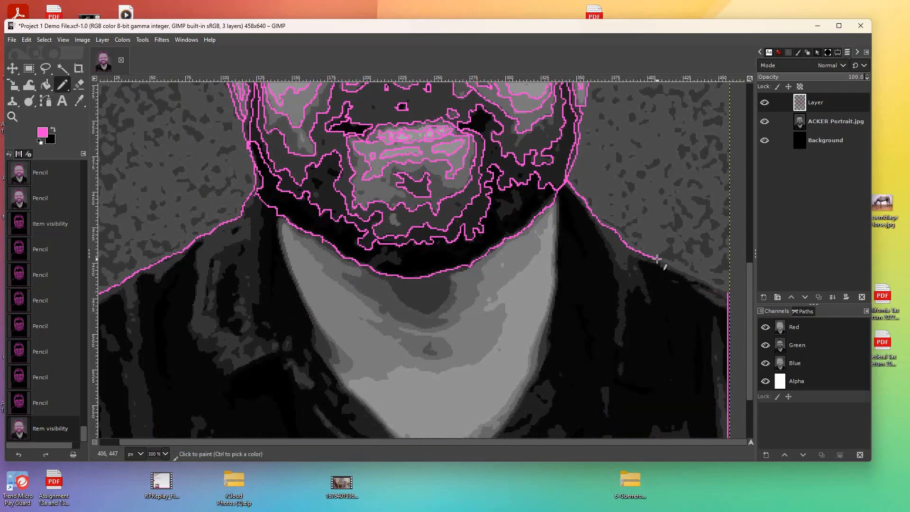
drag(657, 259, 727, 292)
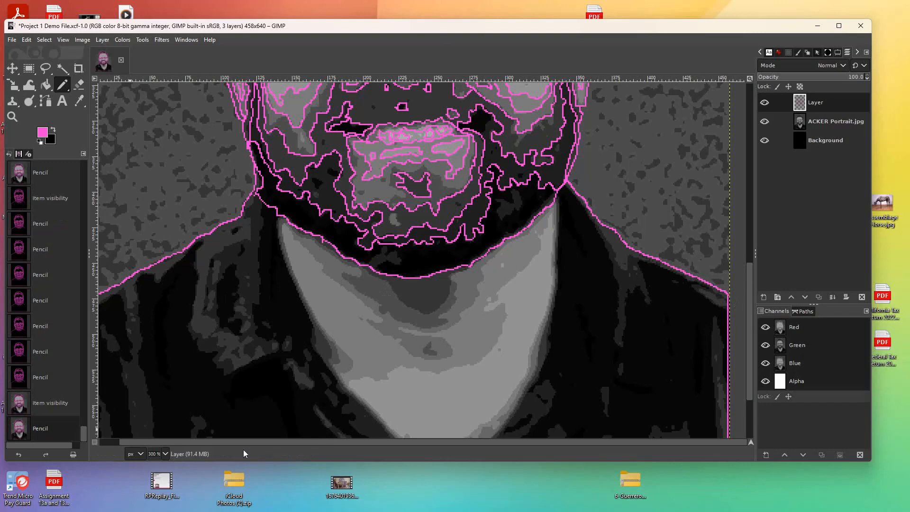
Erase a short lower section of the pink line along the canvas's left edge, below the shoulder
drag(202, 443, 137, 445)
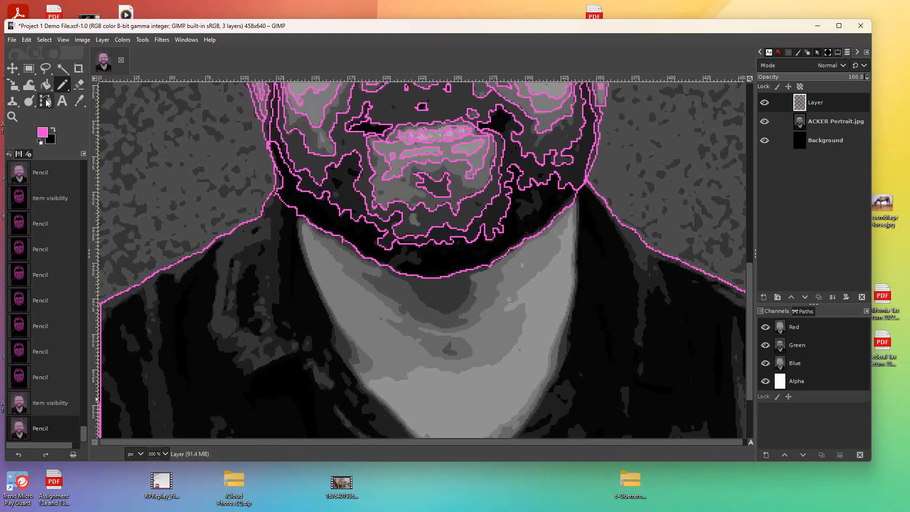
click(79, 85)
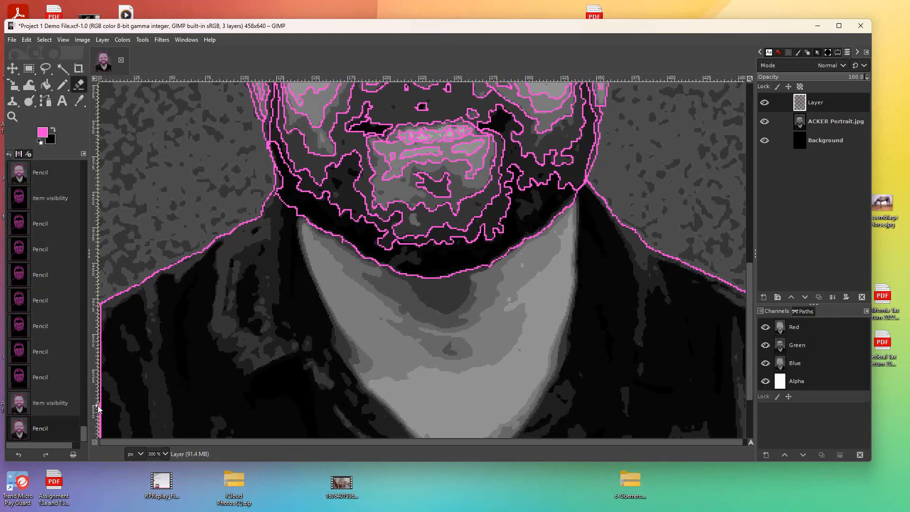
drag(102, 408, 99, 433)
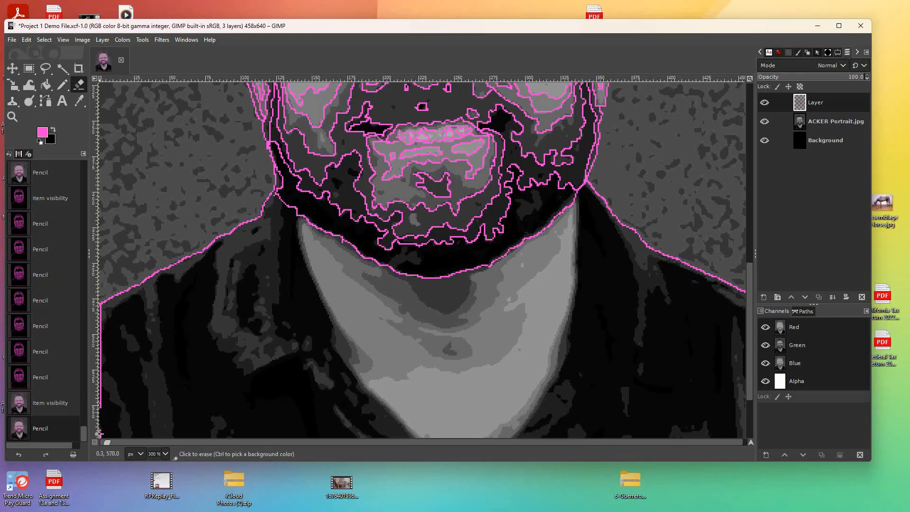
drag(98, 408, 100, 422)
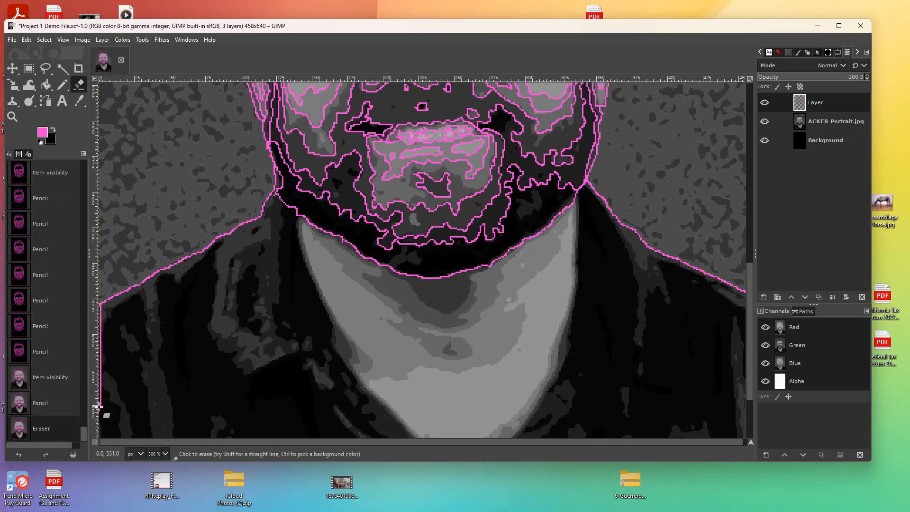
Try to redraw the erased section of the left edge line with a straight pencil line
click(61, 84)
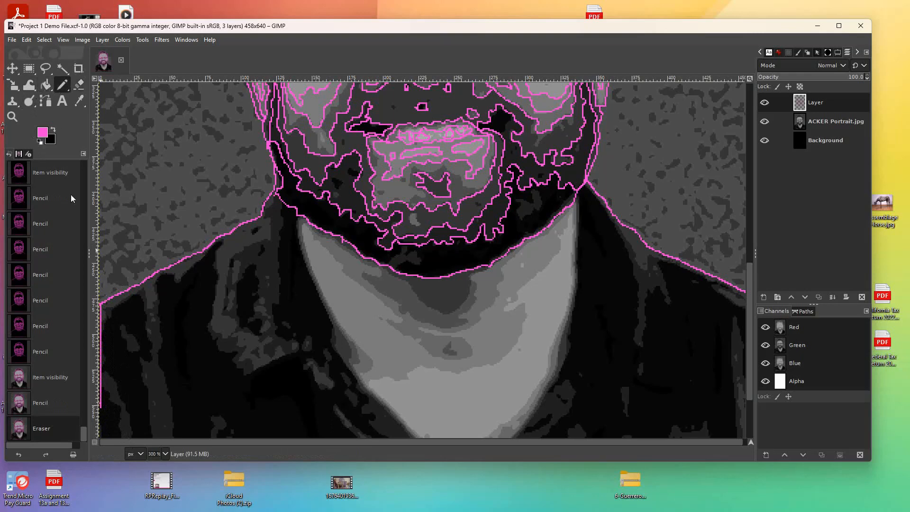
click(100, 407)
ctrl+click(101, 414)
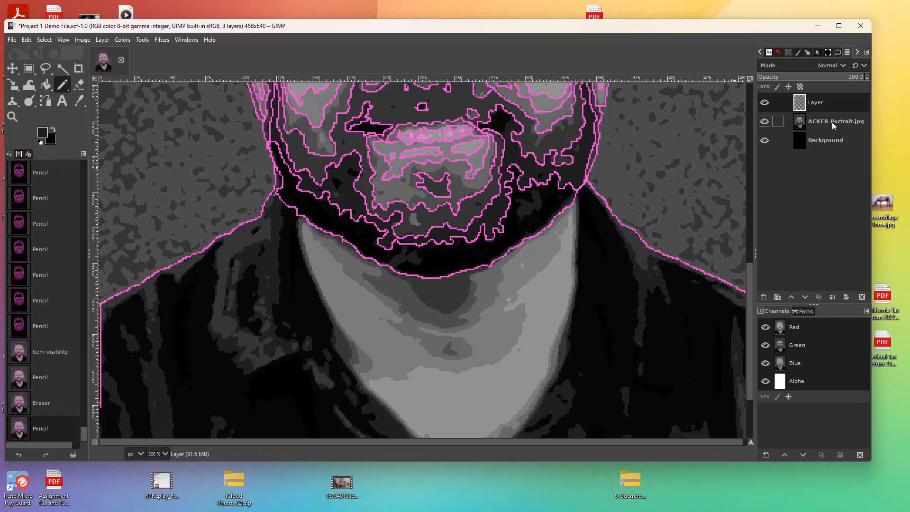
click(100, 404)
click(100, 404)
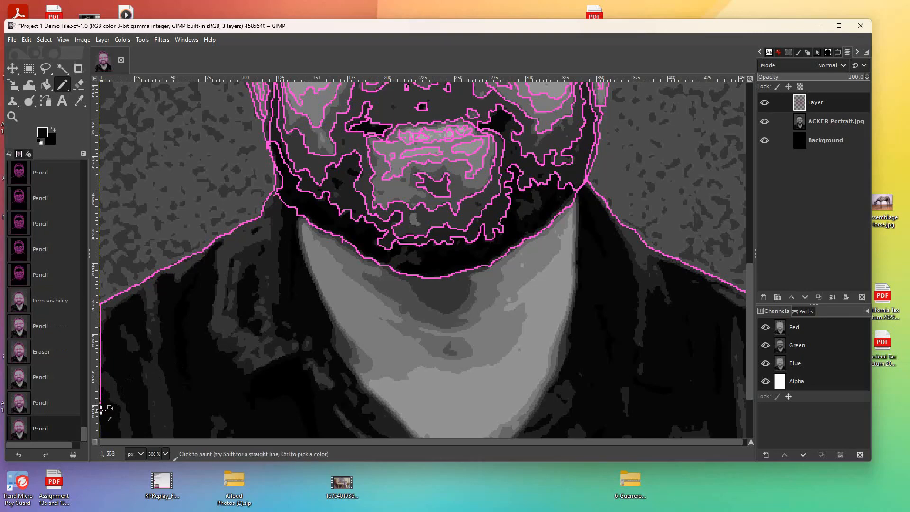
click(100, 404)
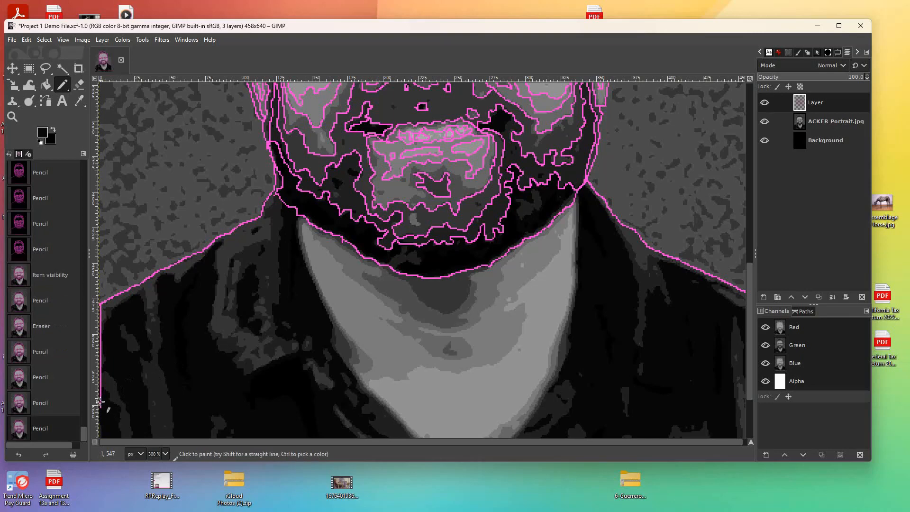
shift+click(100, 431)
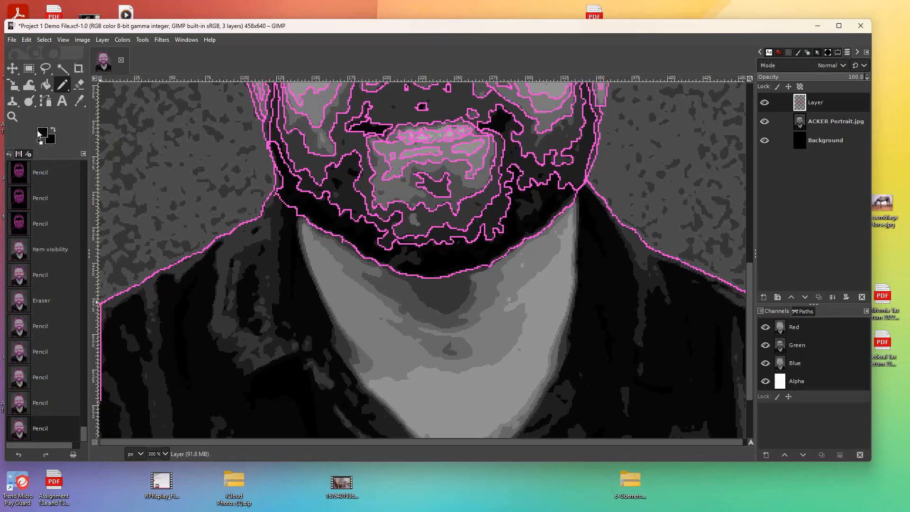
Pick the outline's pink as the foreground colour and redraw the erased section of the left edge line with a straight pencil line
click(79, 102)
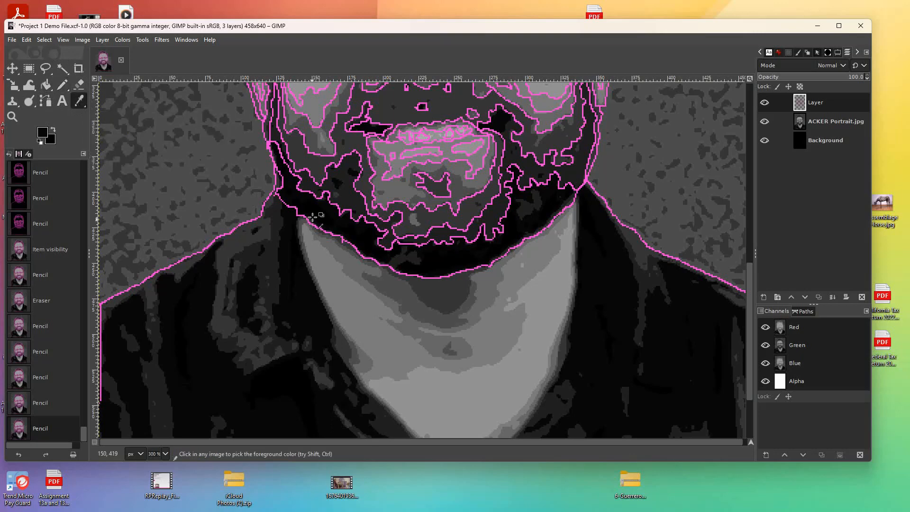
click(368, 196)
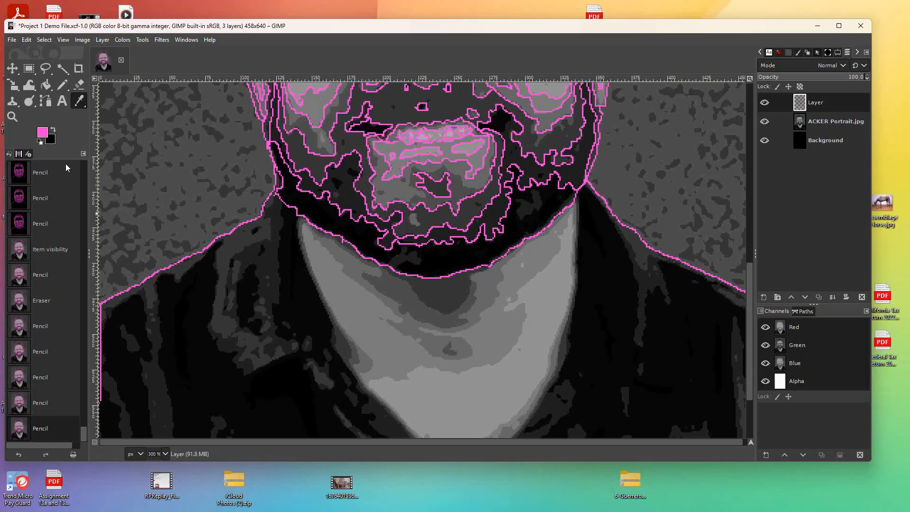
click(64, 86)
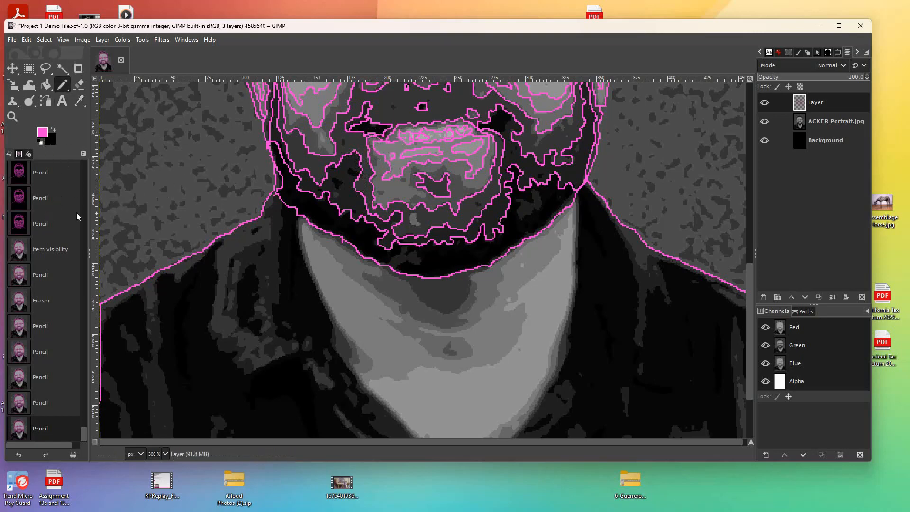
click(101, 396)
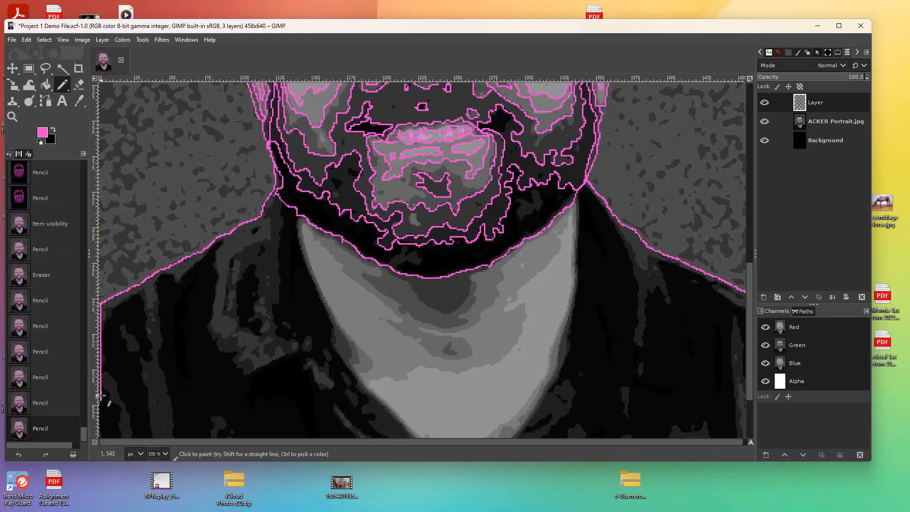
shift+click(100, 434)
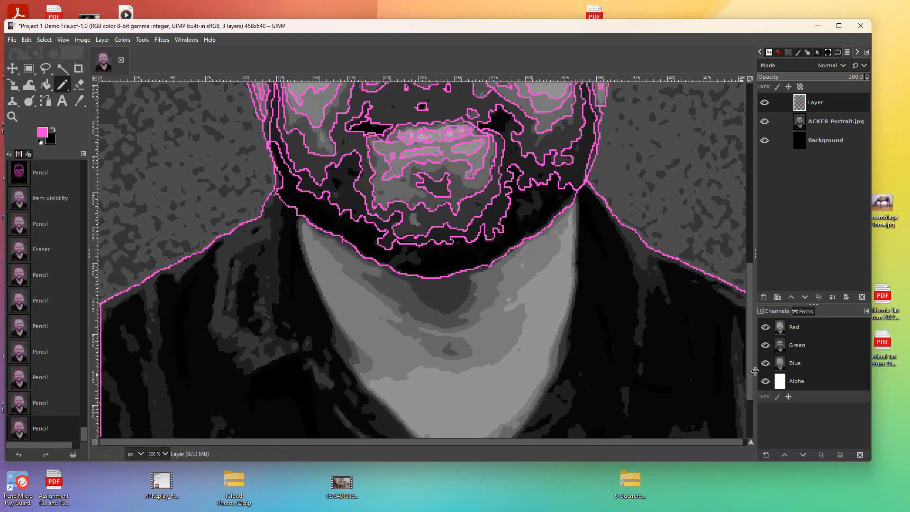
Erase the uneven part of the left edge line where it shifts sideways, above the lower corner
drag(753, 373, 747, 414)
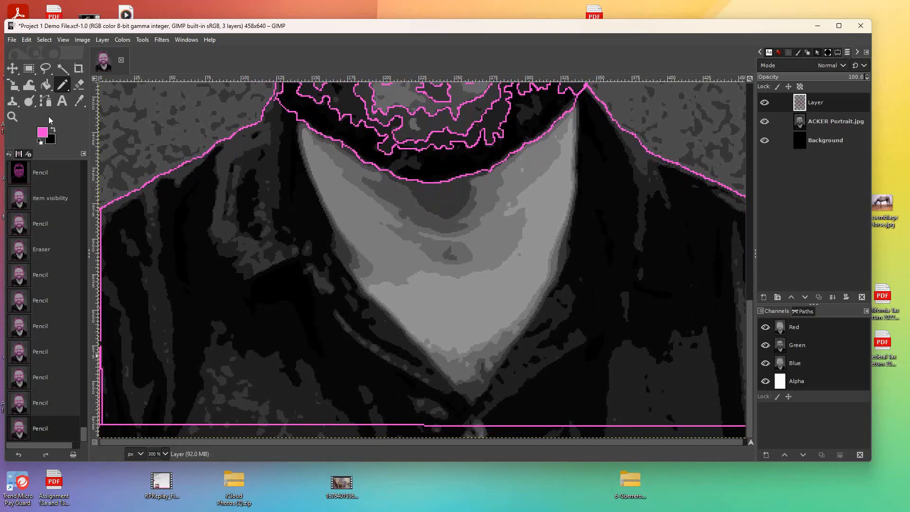
click(78, 91)
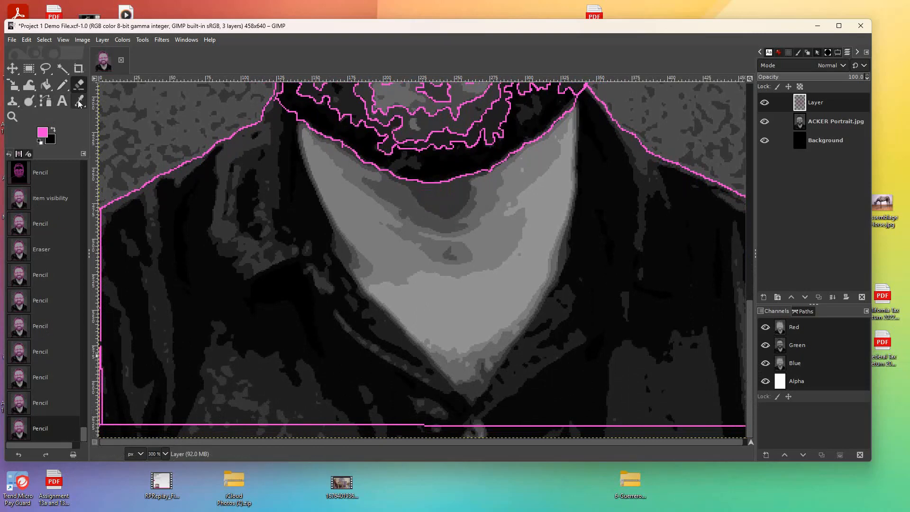
mouse_move(101, 363)
mouse_down()
mouse_move(101, 350)
mouse_move(99, 420)
mouse_up()
Close the gap in the left edge line above the lower corner with a straight pink pencil line at 400% zoom
click(61, 84)
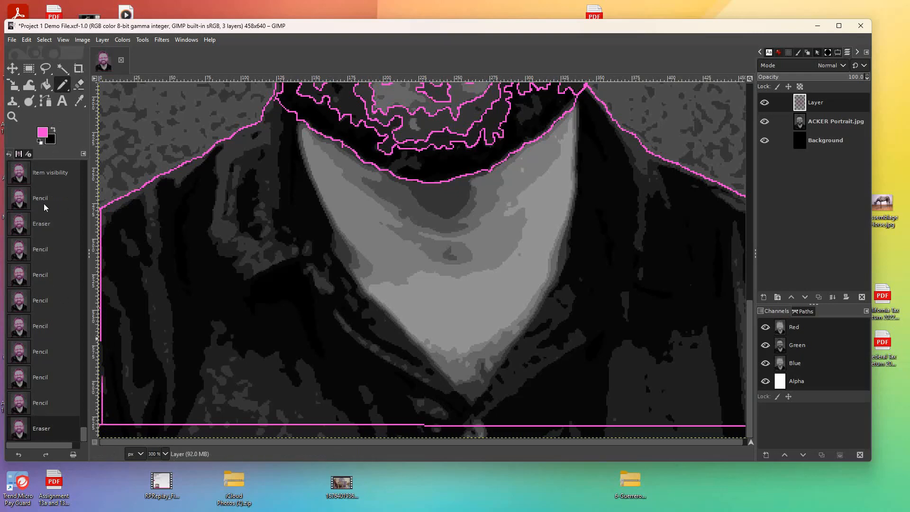
click(13, 116)
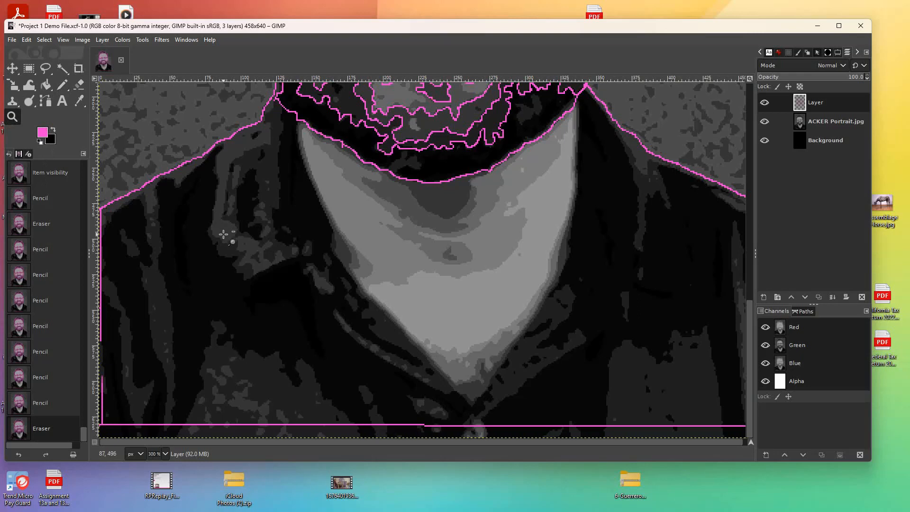
click(224, 234)
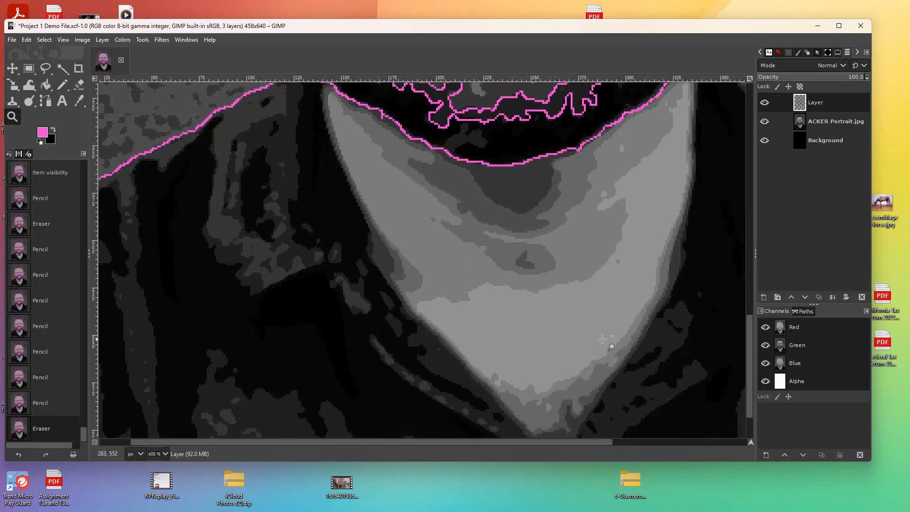
drag(749, 342, 750, 362)
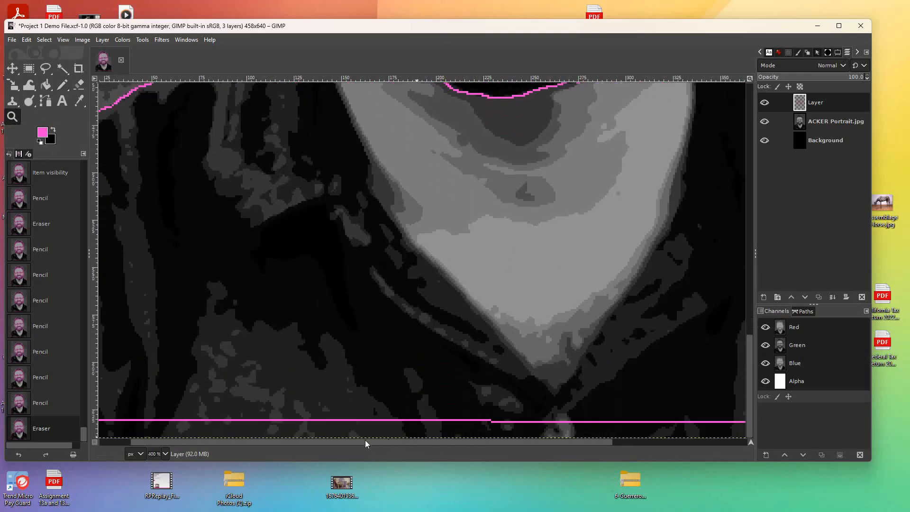
drag(368, 442, 311, 454)
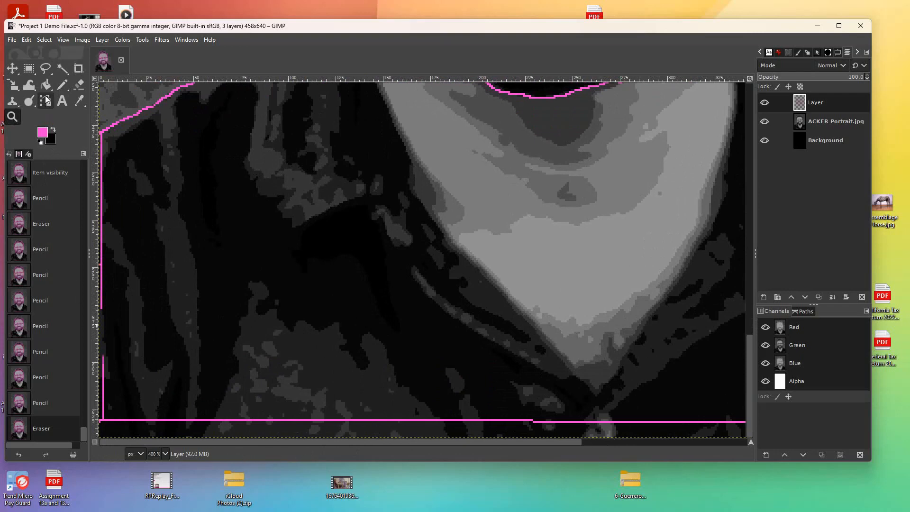
click(62, 85)
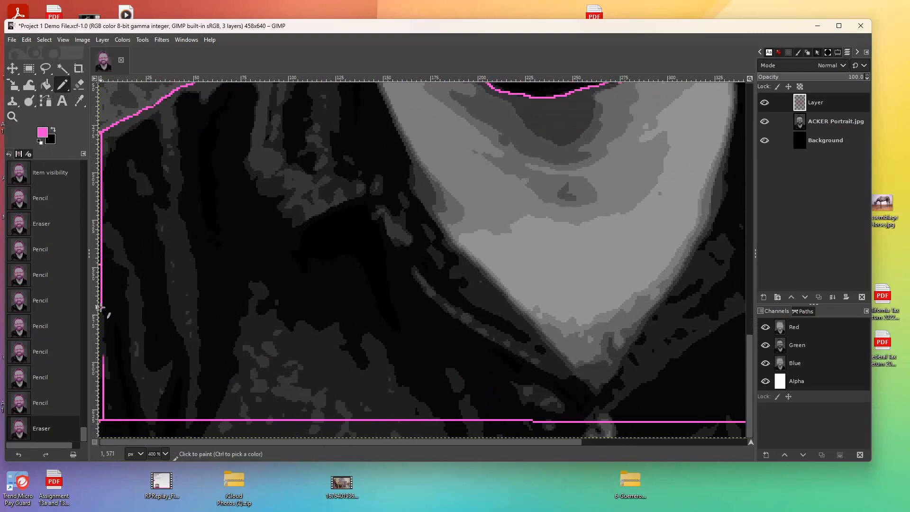
click(101, 307)
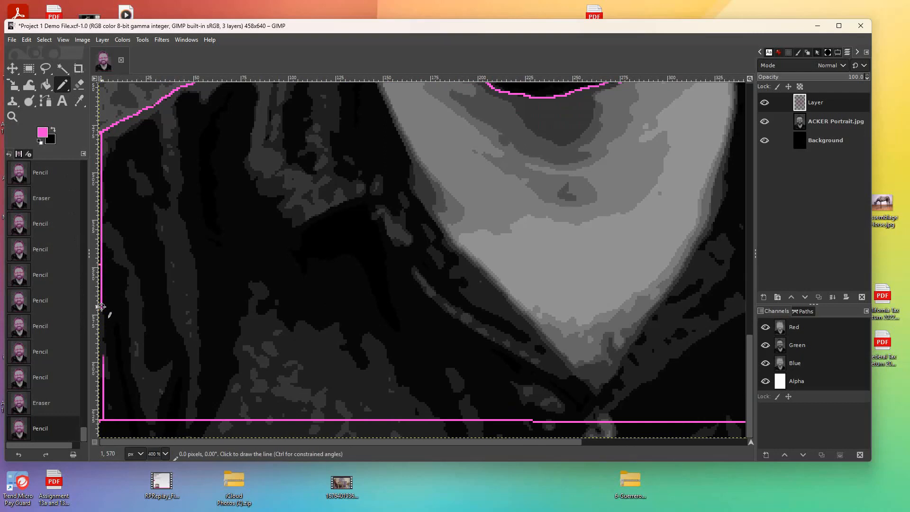
shift+click(101, 359)
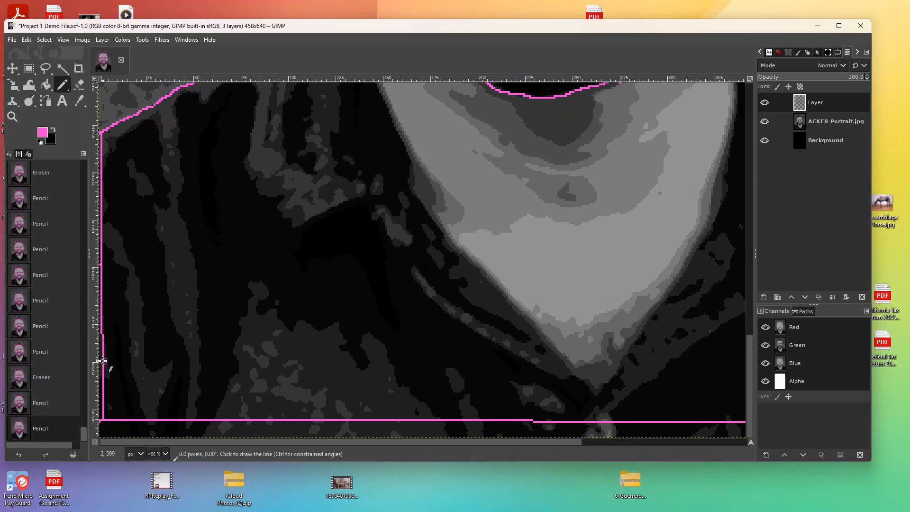
Undo the last pencil line and redraw the left edge line down to the lower corner with straight pink pencil lines
key(ctrl+z)
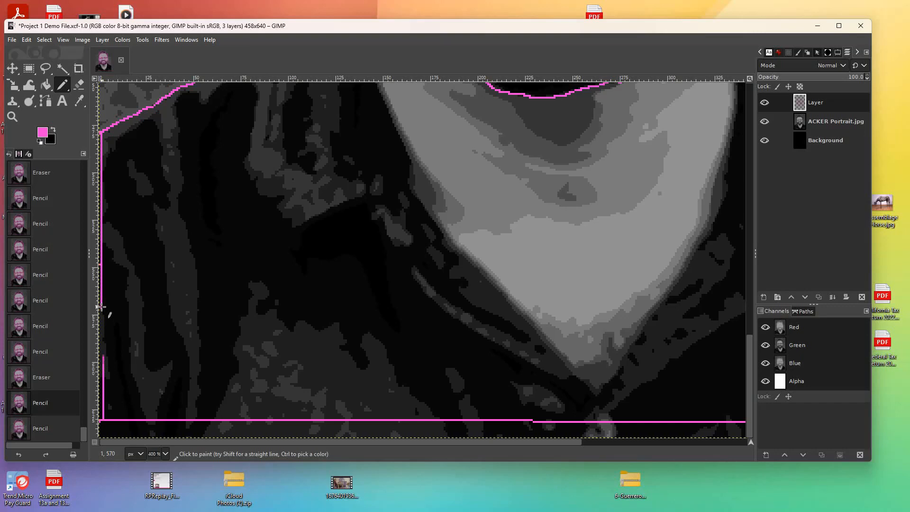
click(101, 307)
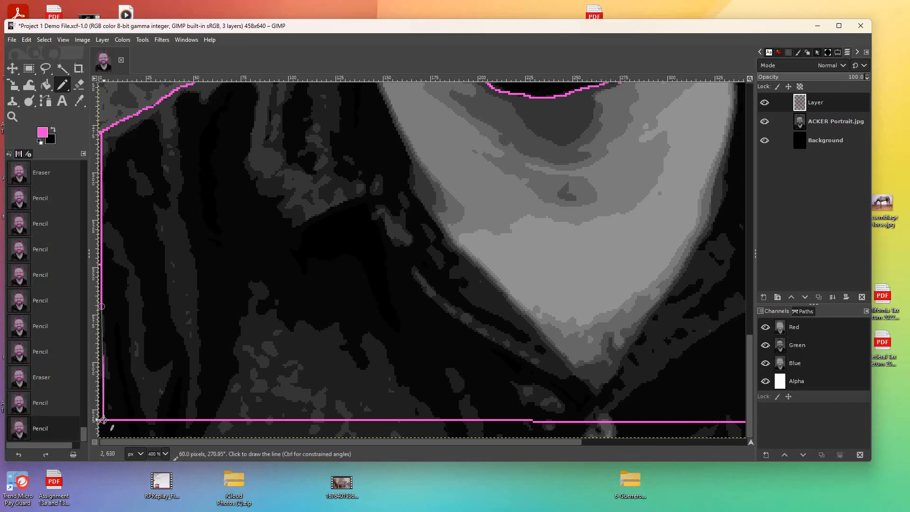
shift+click(103, 420)
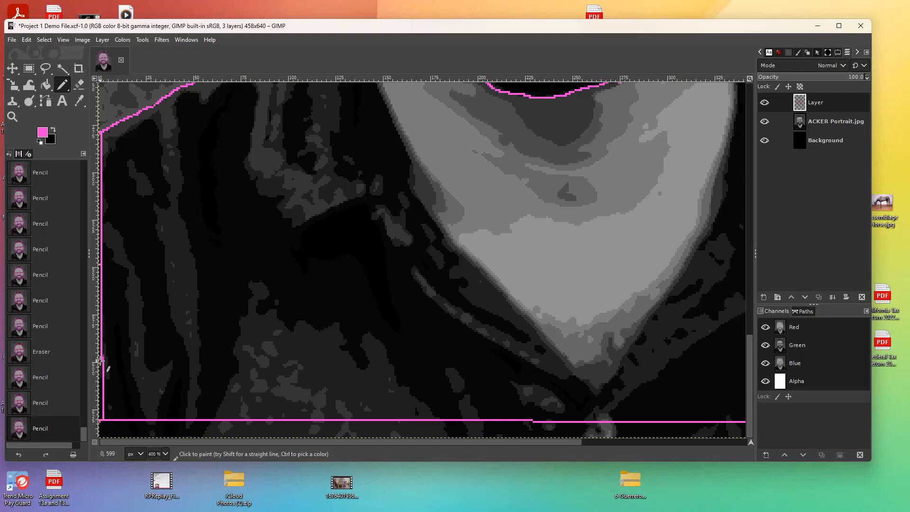
click(102, 360)
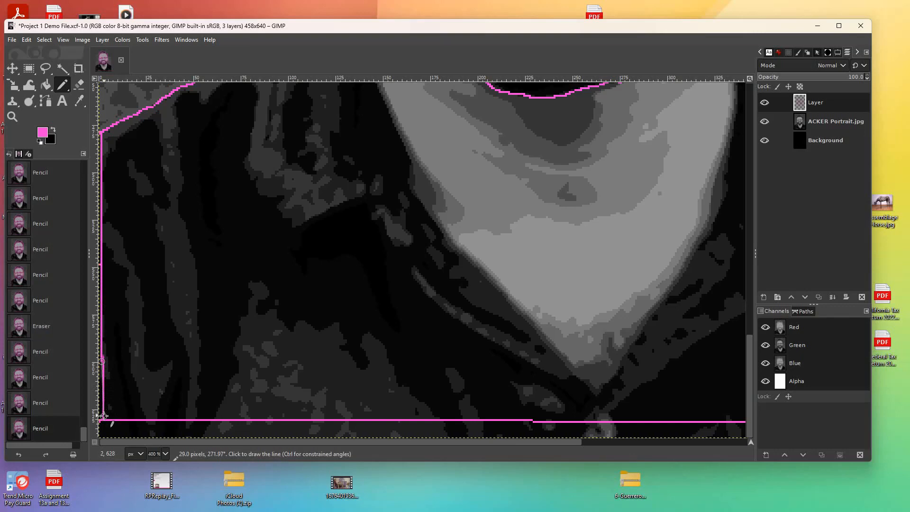
shift+click(102, 420)
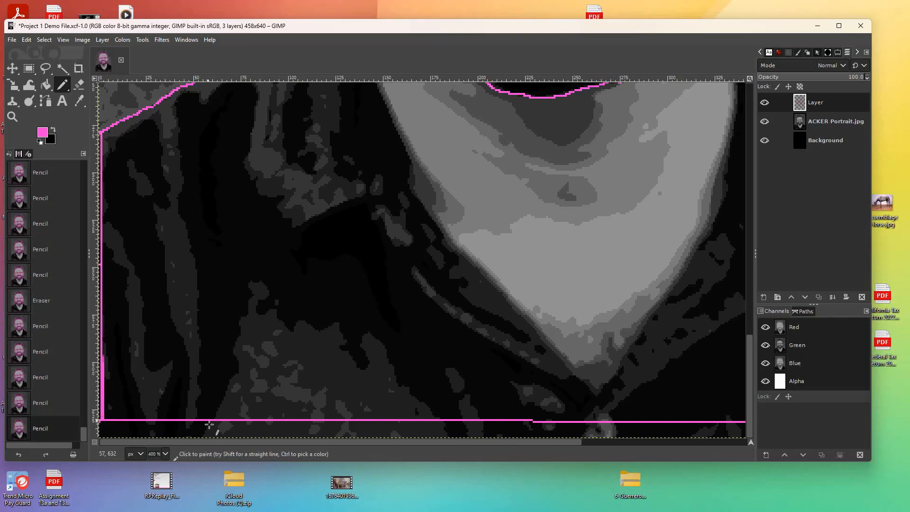
Erase the doubled thickness along the inner side of the left edge line, down to the lower corner
click(79, 85)
click(108, 360)
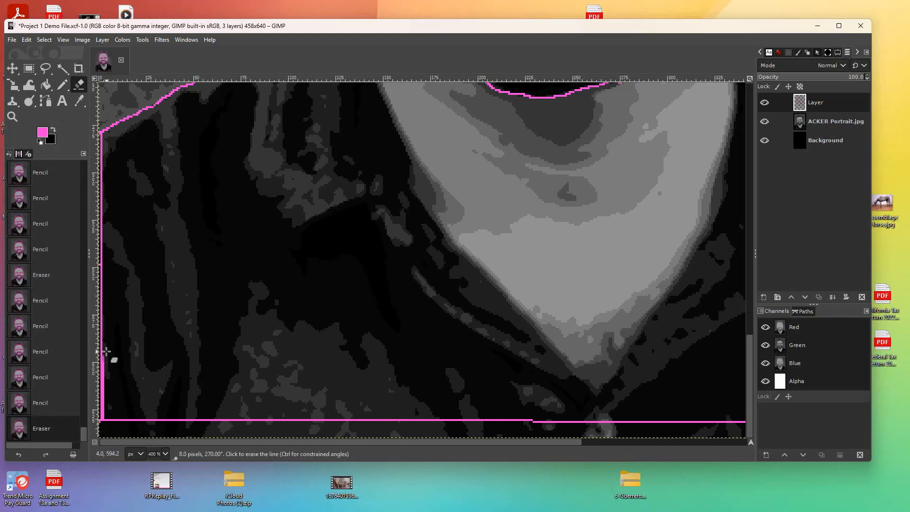
shift+click(103, 360)
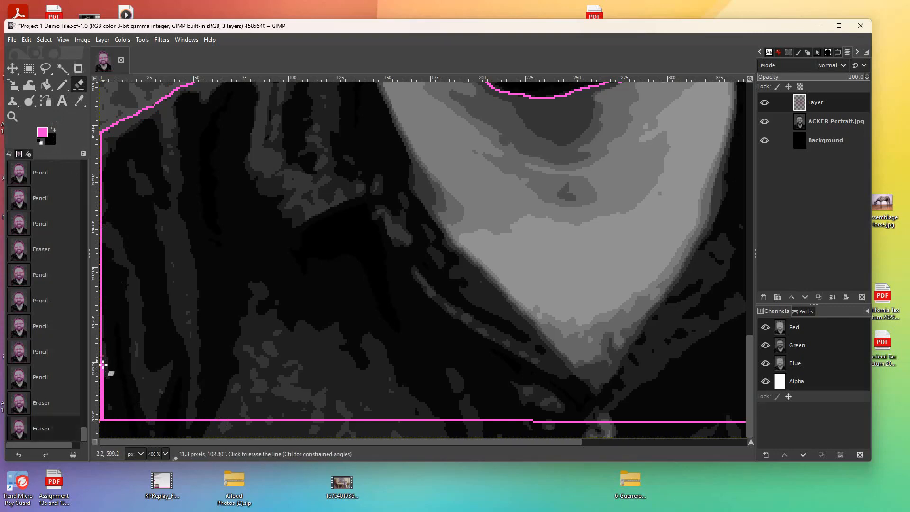
shift+click(101, 394)
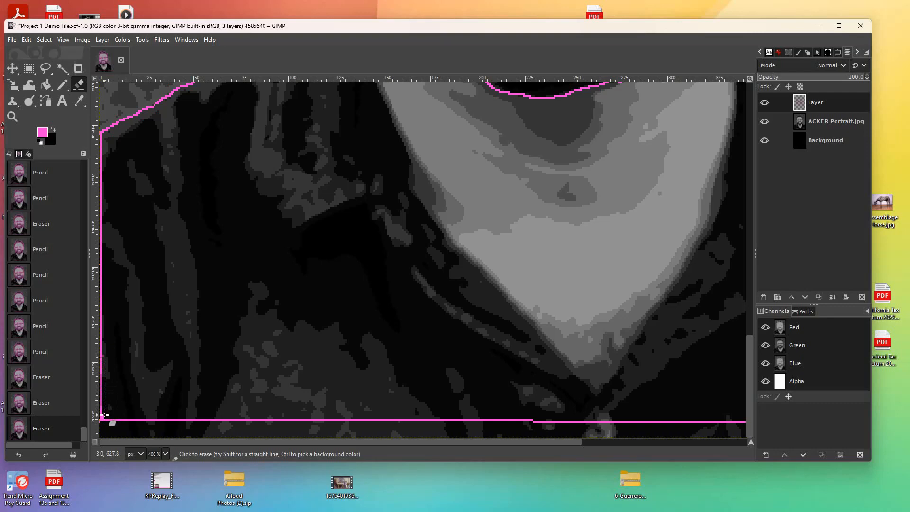
click(103, 417)
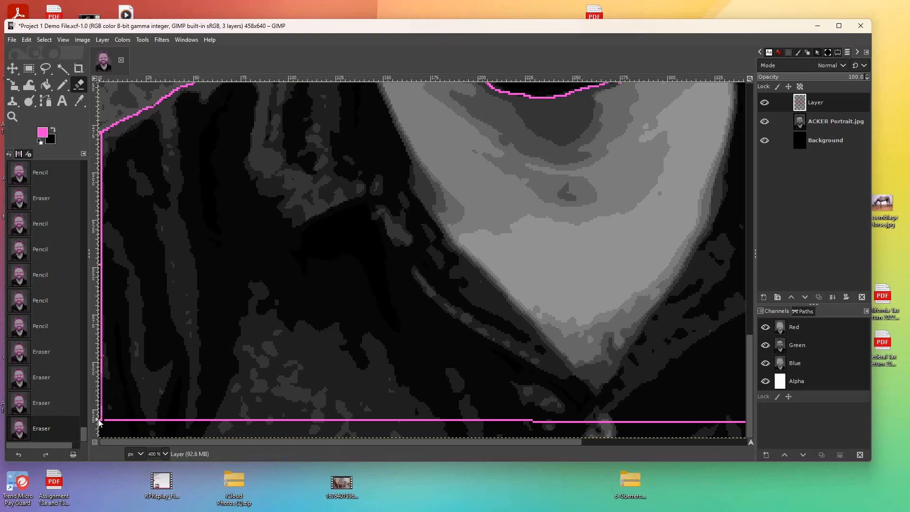
drag(96, 422, 100, 425)
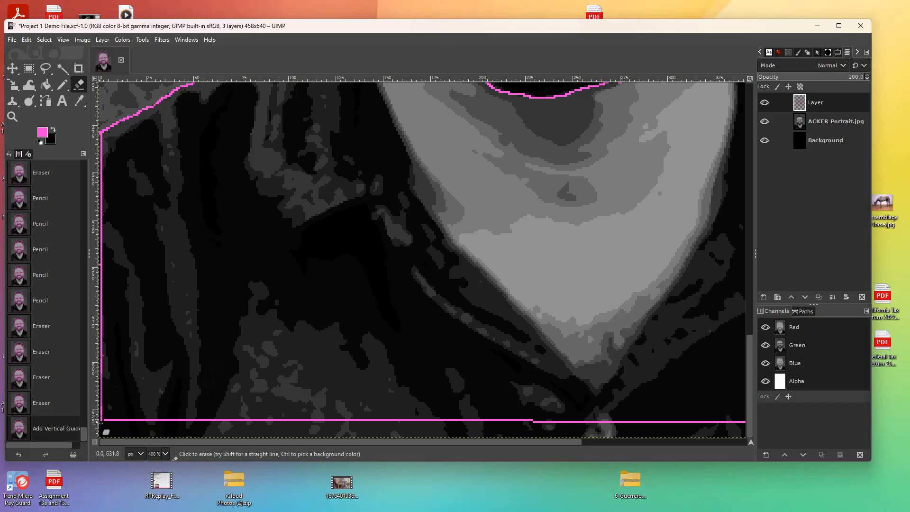
click(99, 420)
Join the bottom line to the left edge line at the lower corner with a short straight pencil line
key(n)
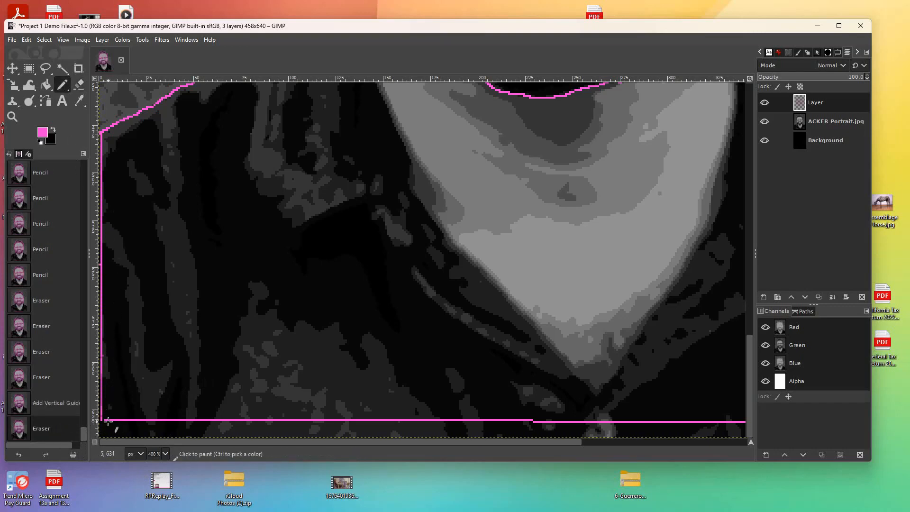
click(108, 419)
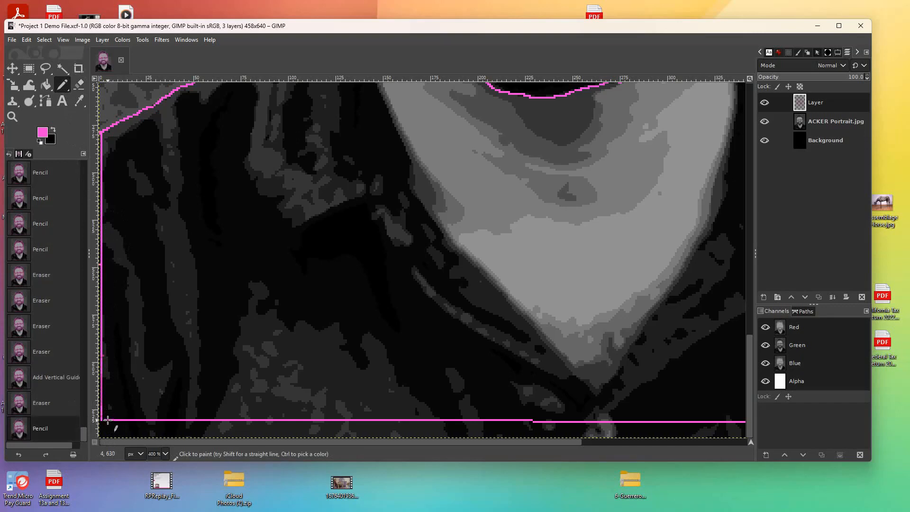
shift+click(101, 420)
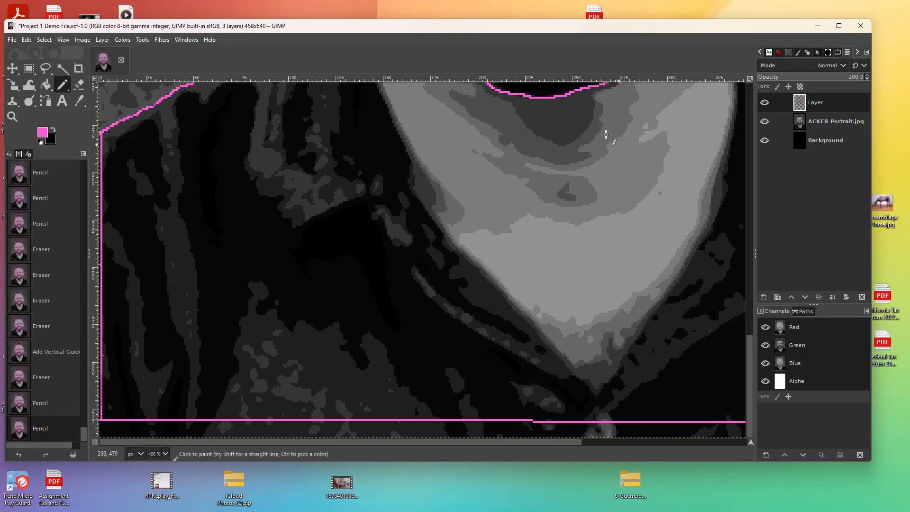
Examine the closed face and shoulder outline at 200% zoom, with the portrait layer hidden and shown
click(13, 117)
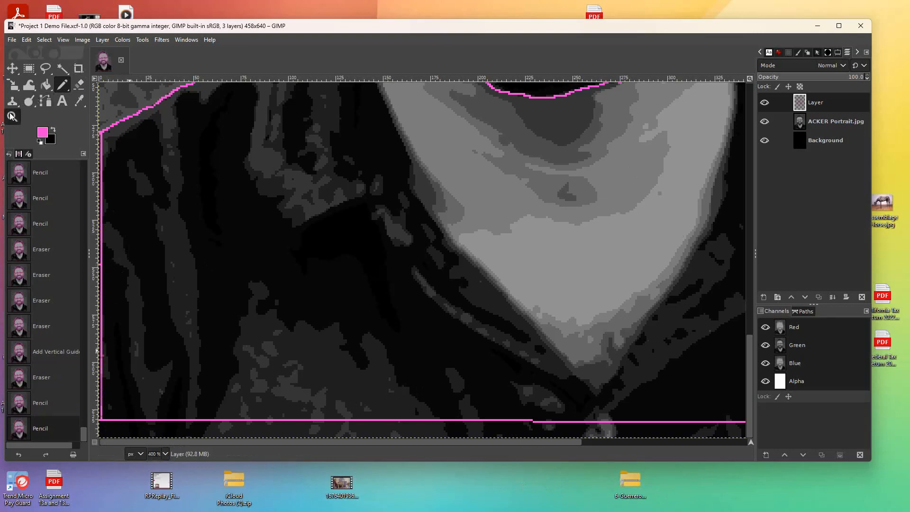
ctrl+click(240, 228)
ctrl+click(241, 226)
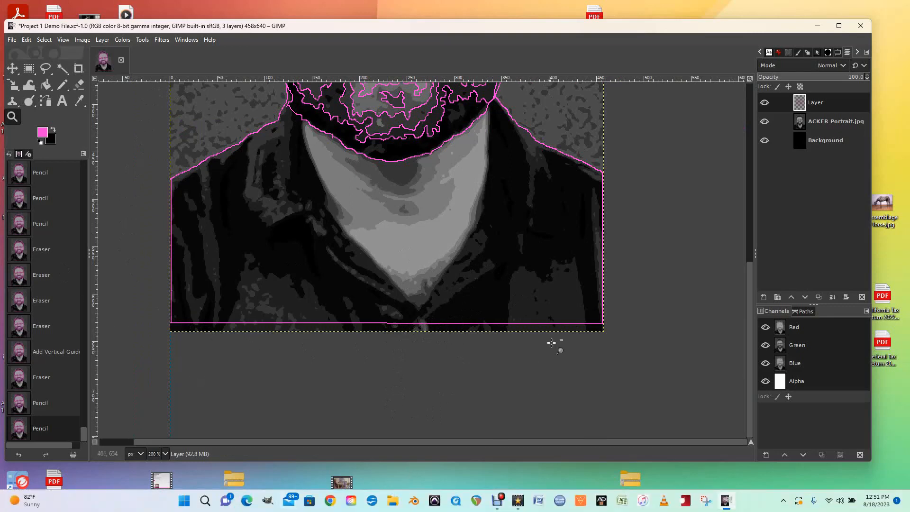
drag(747, 299, 733, 270)
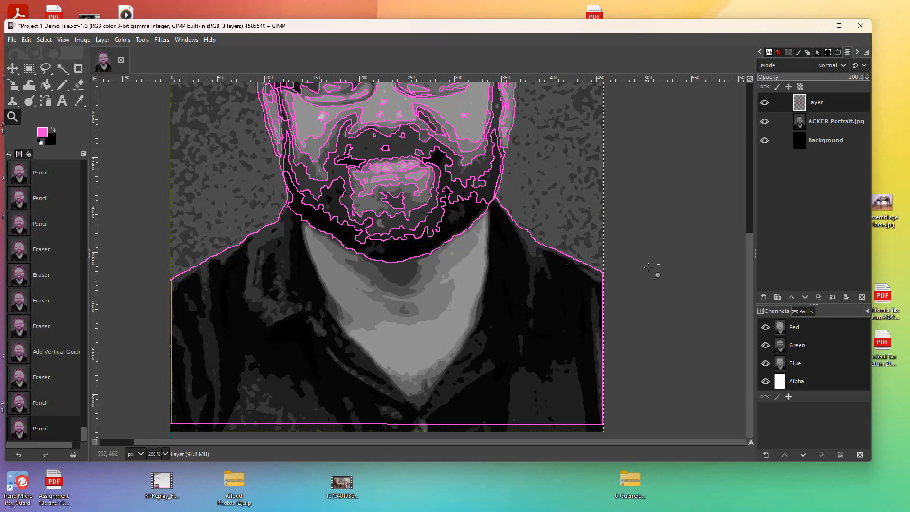
drag(749, 271, 748, 188)
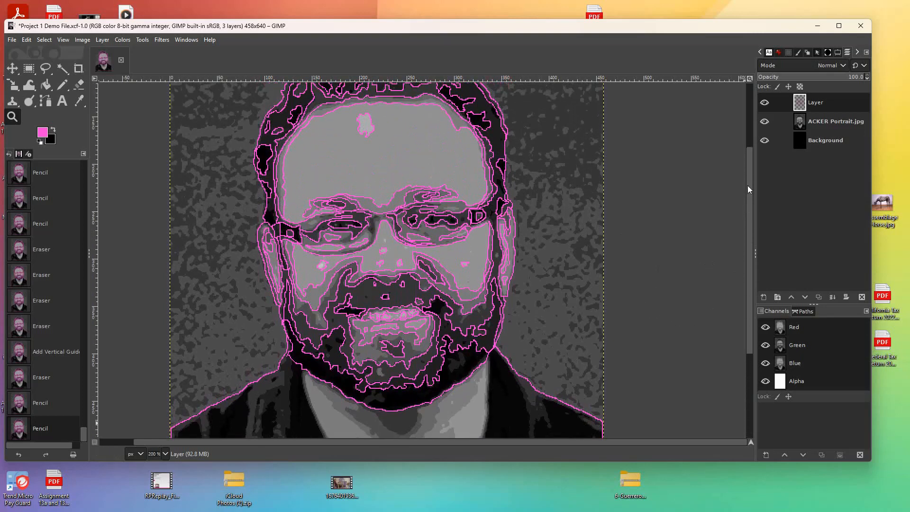
click(764, 122)
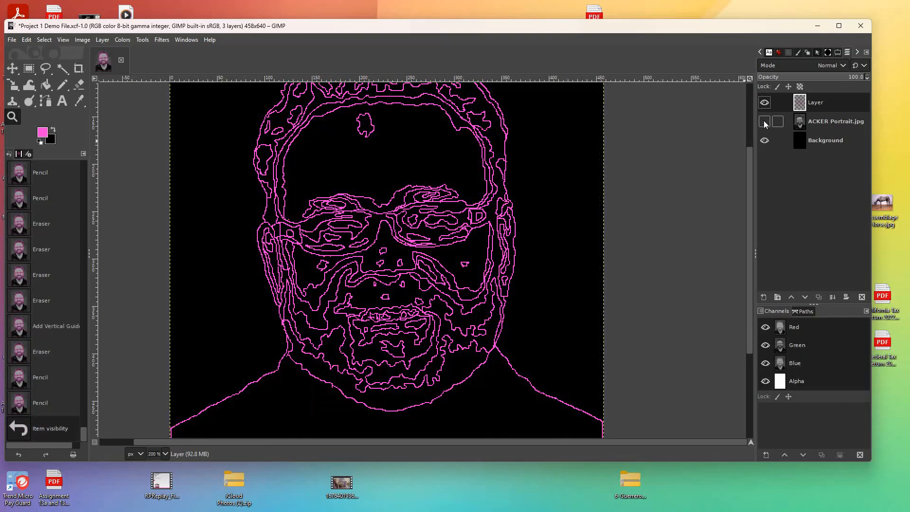
mouse_move(750, 196)
mouse_down()
mouse_move(750, 148)
mouse_move(746, 197)
mouse_up()
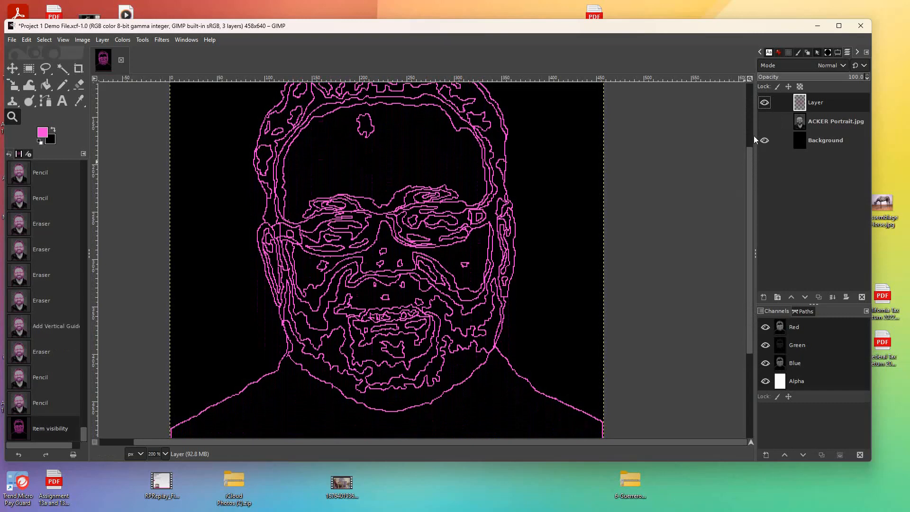
click(764, 123)
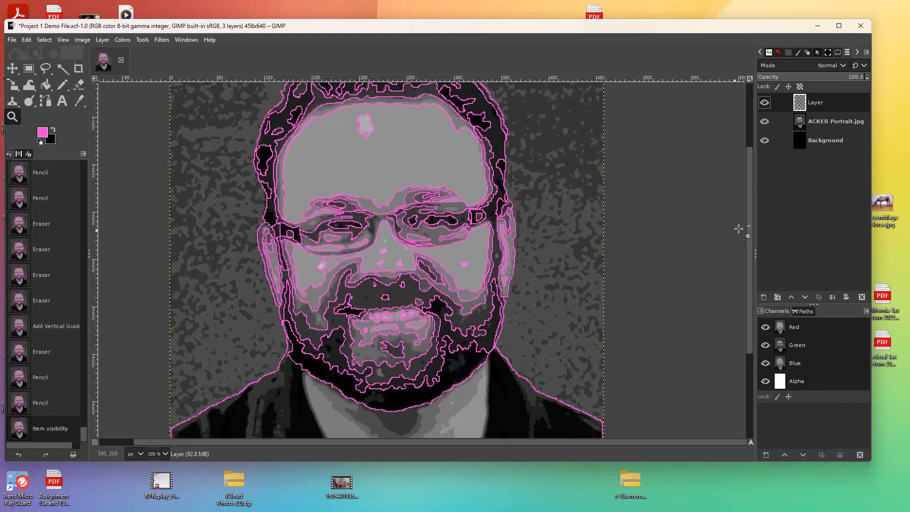
drag(749, 226, 736, 320)
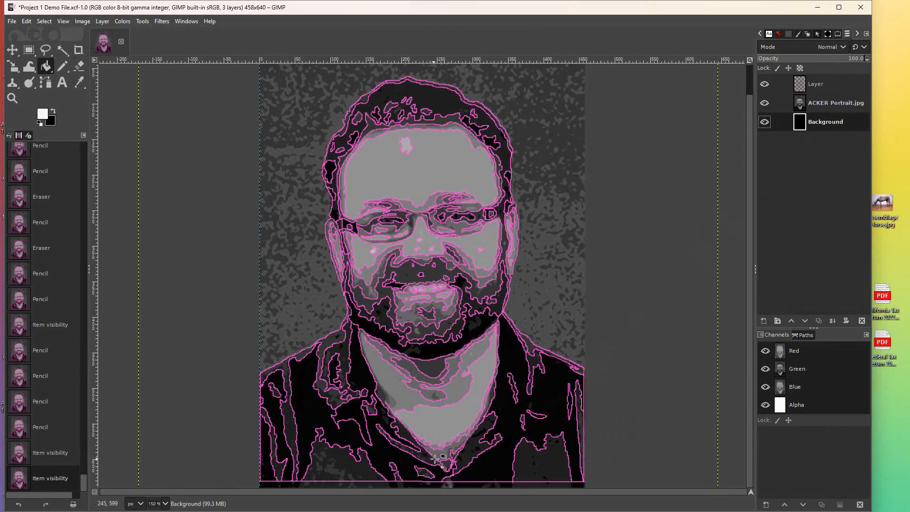
Compare the traced neck, collar and jacket outlines with the portrait at 200% zoom by toggling the portrait layer's visibility
click(14, 99)
click(210, 208)
drag(748, 317, 750, 390)
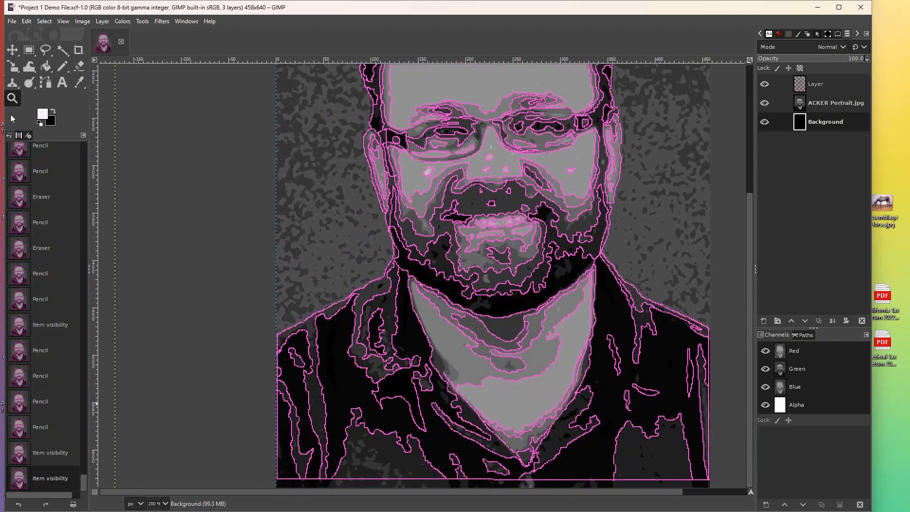
click(766, 103)
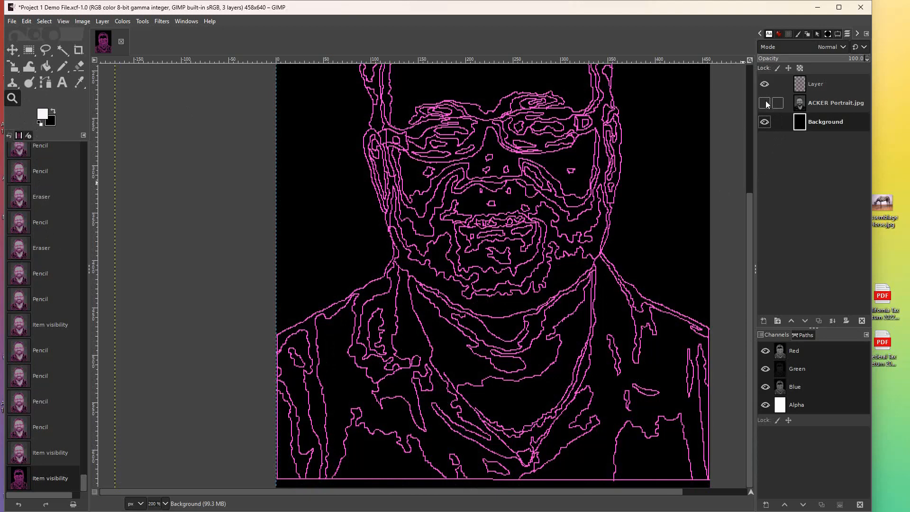
click(766, 104)
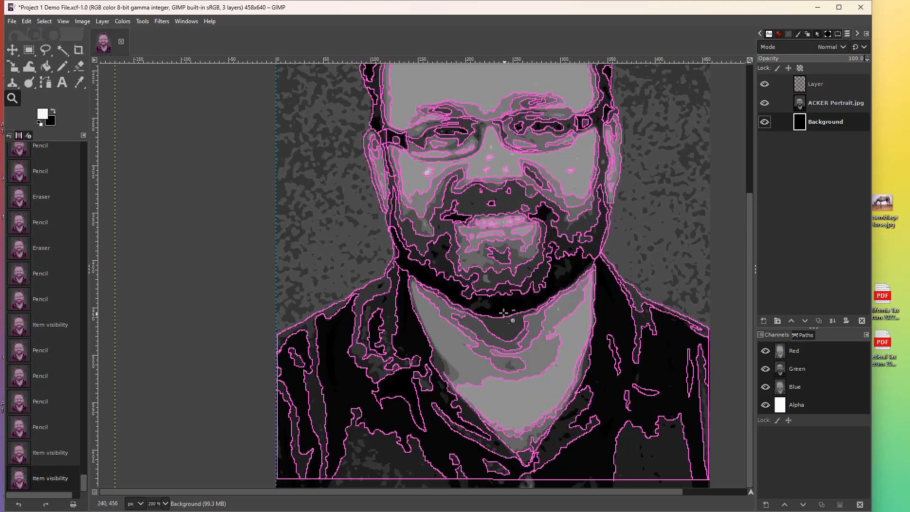
click(764, 104)
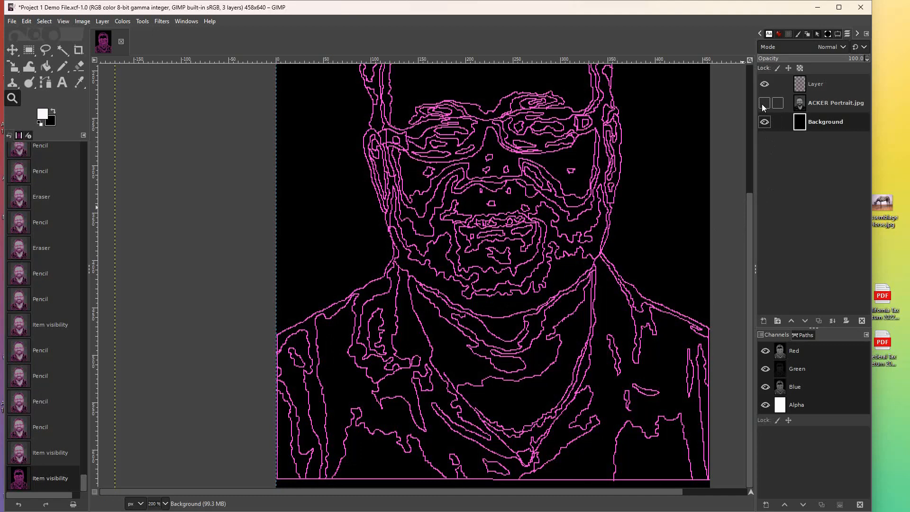
click(764, 104)
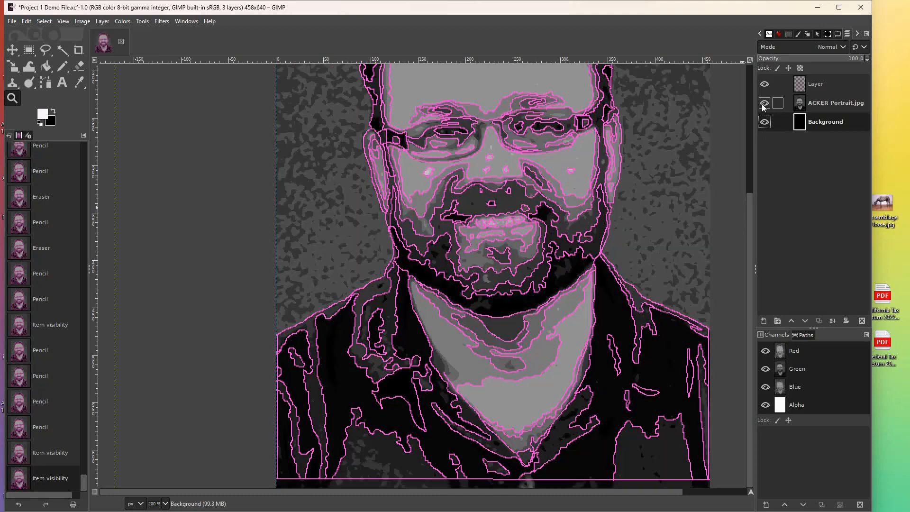
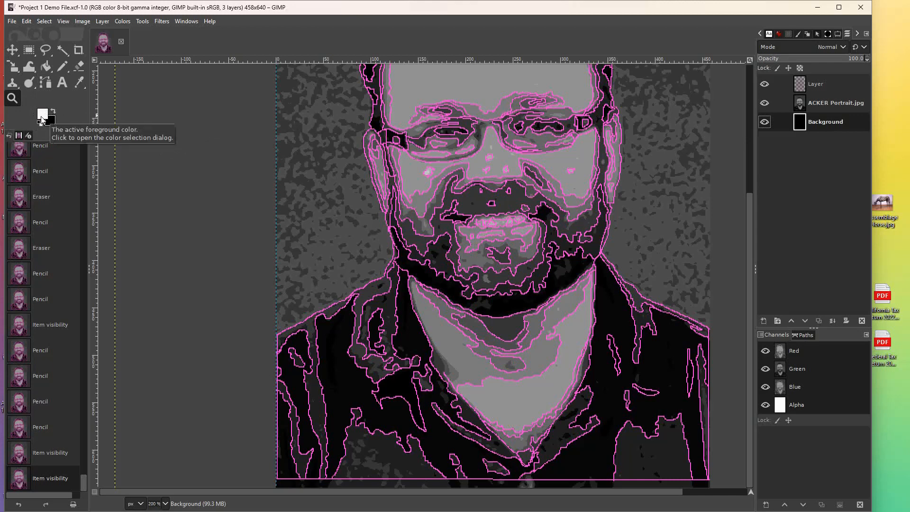
Set the foreground colour to a slightly pinkish off-white and bucket-fill the Background layer with it
click(42, 117)
click(13, 61)
click(137, 186)
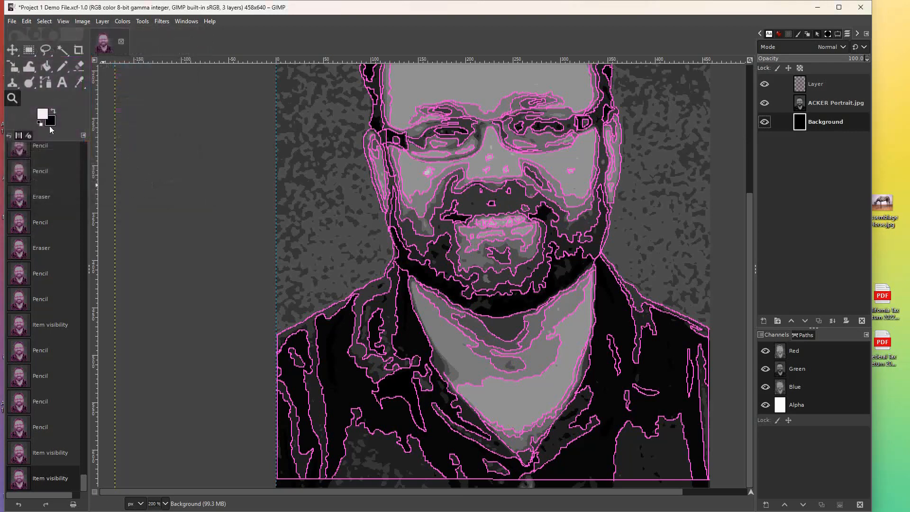
click(46, 66)
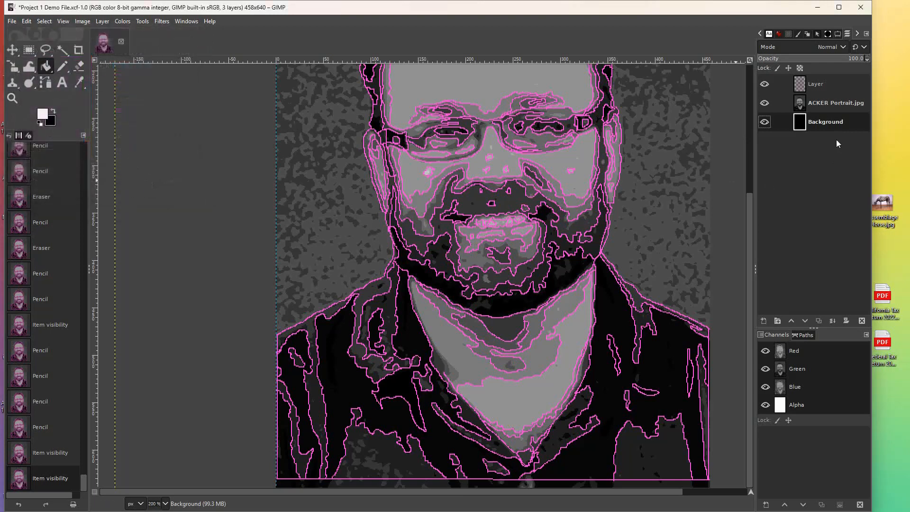
click(577, 219)
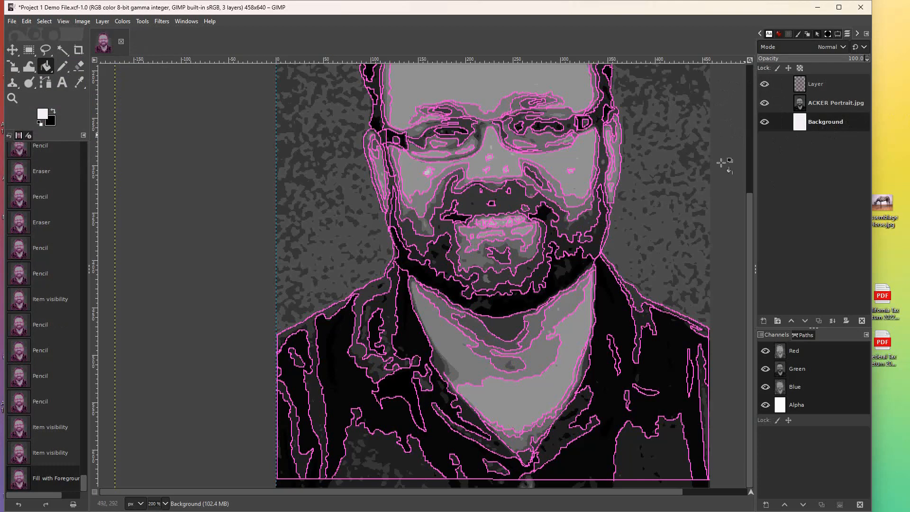
Hide the outline and portrait layers to check the filled background, and show both layers again
click(765, 84)
click(765, 103)
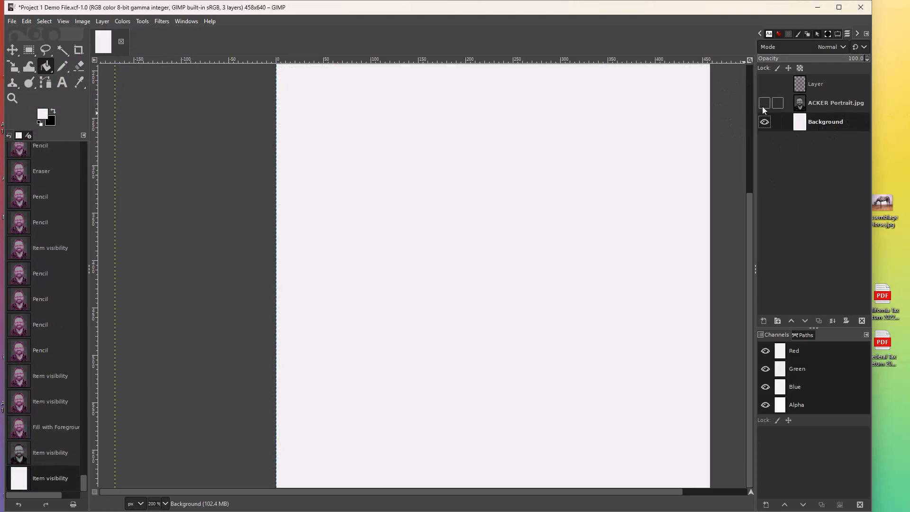
click(765, 103)
click(764, 84)
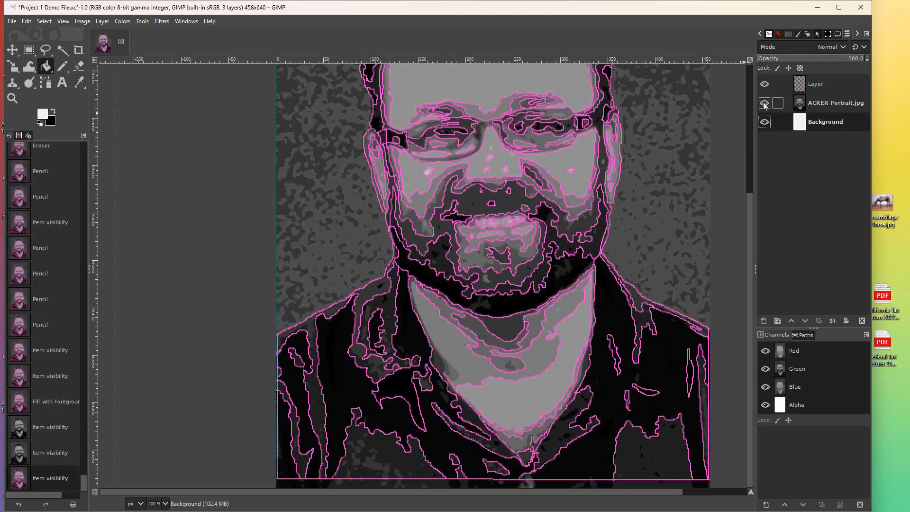
Hide the portrait layer to leave only the pink outlines over the off-white background
drag(749, 206, 775, 114)
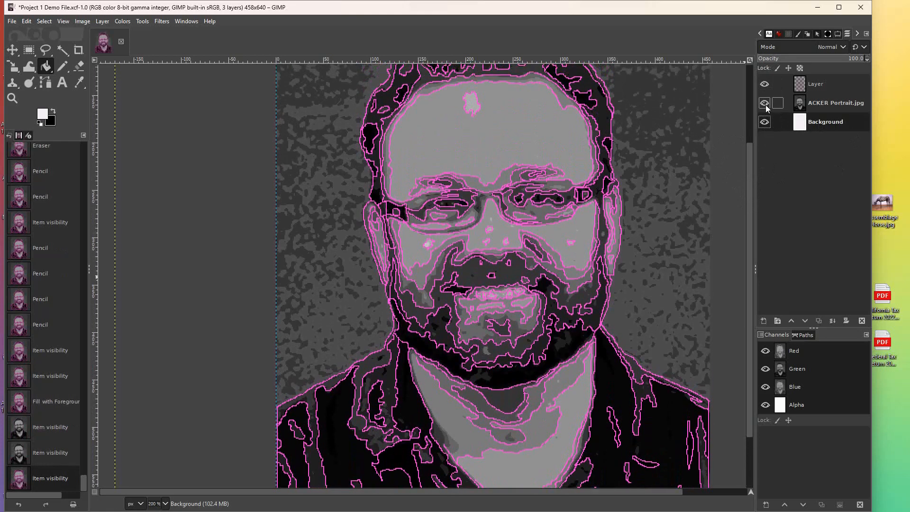
click(765, 103)
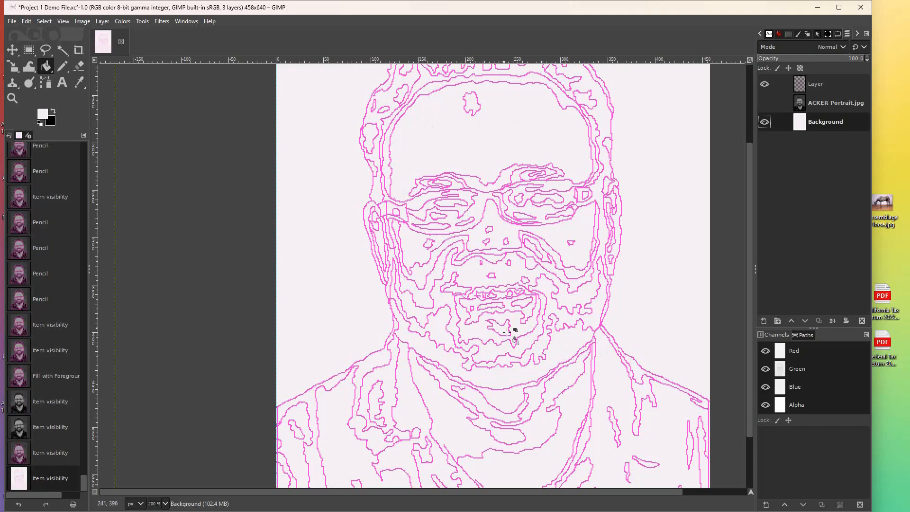
click(14, 99)
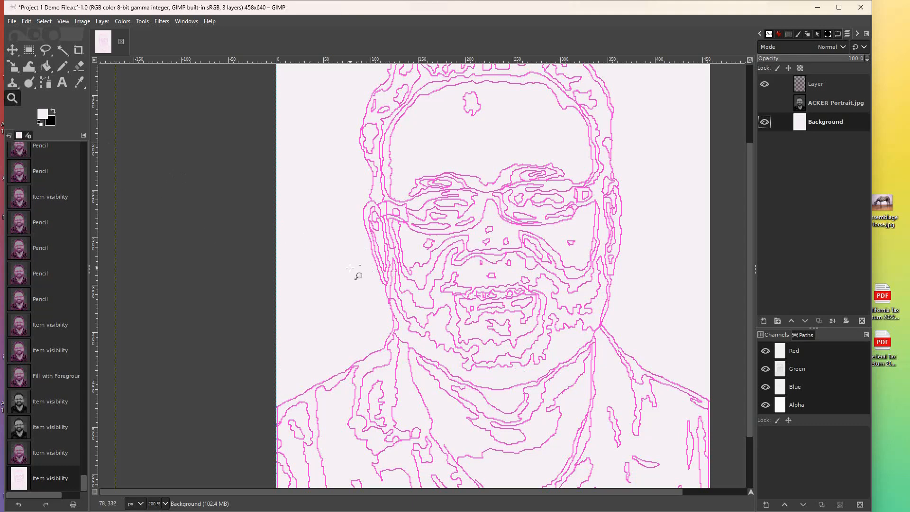
Examine the pink outlines over the off-white background, first as a whole and then close up beside the ear
click(350, 268)
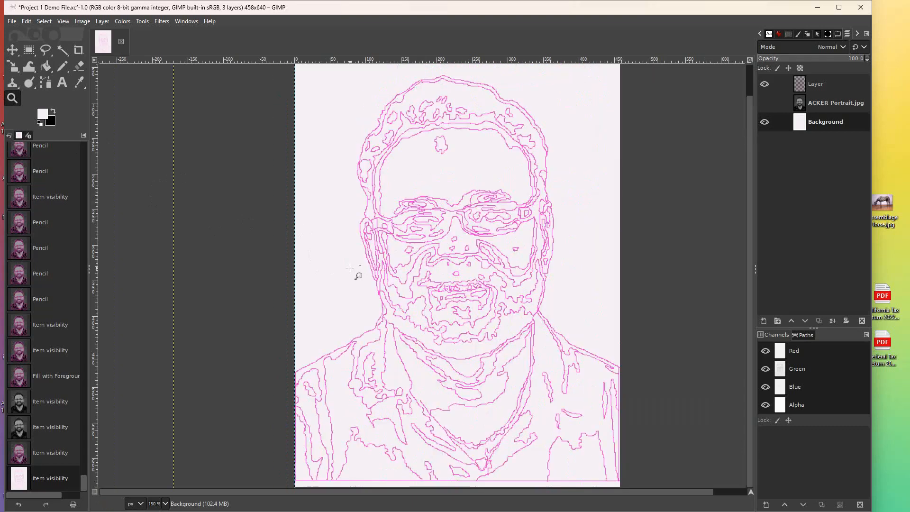
click(350, 265)
click(348, 267)
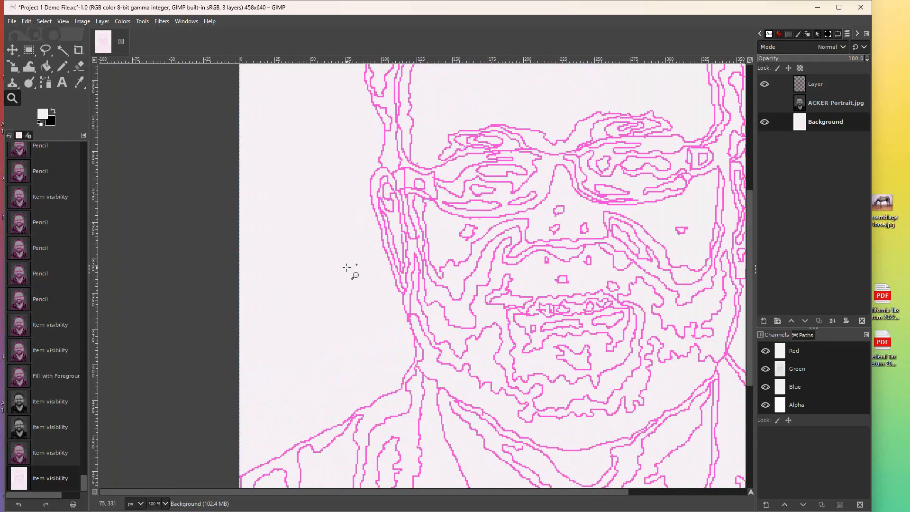
click(347, 267)
click(349, 265)
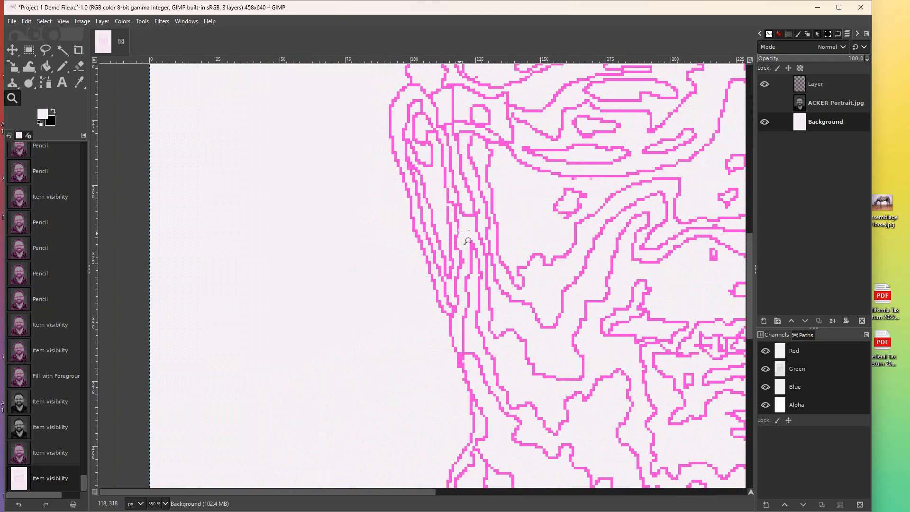
click(384, 237)
click(384, 236)
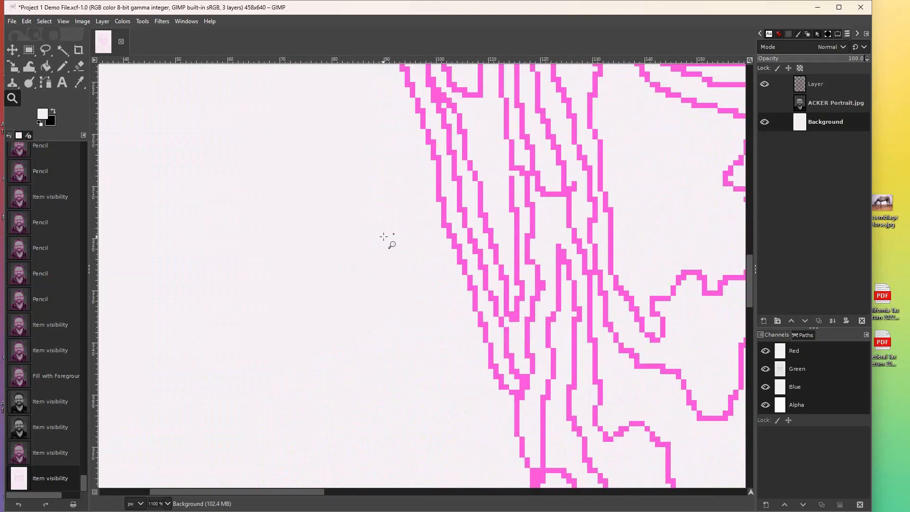
Activate the Select by Color tool and set its selection criterion to Composite
right_click(67, 55)
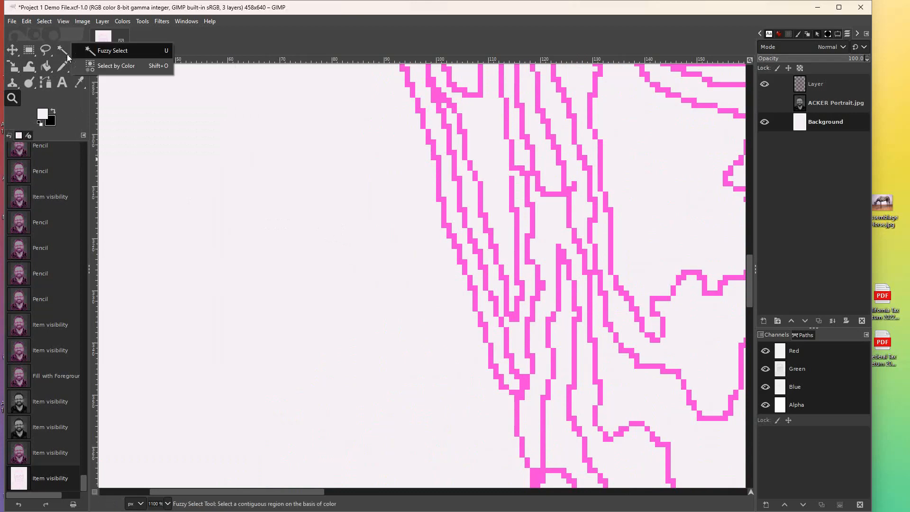
click(114, 66)
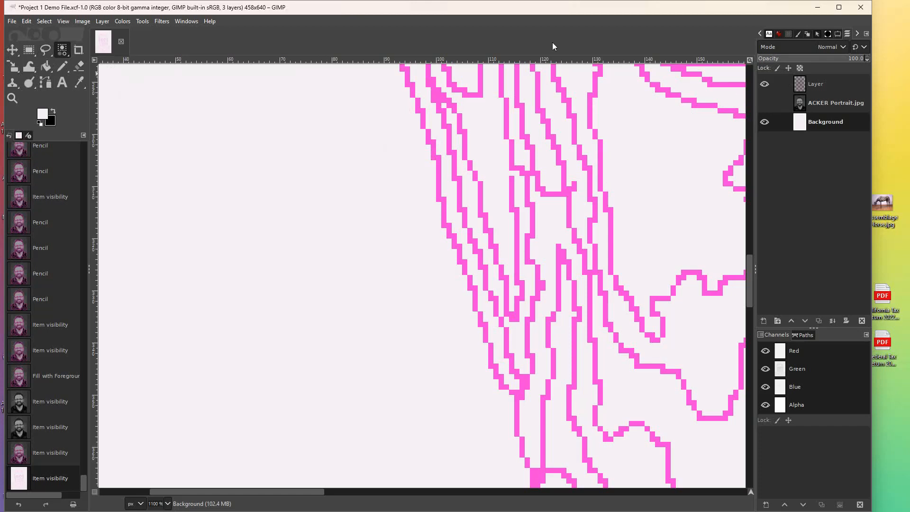
click(828, 34)
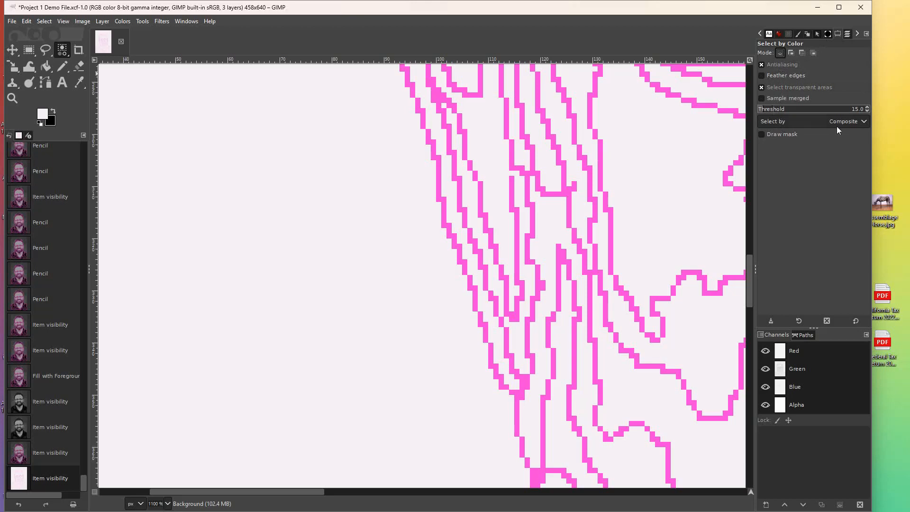
click(863, 123)
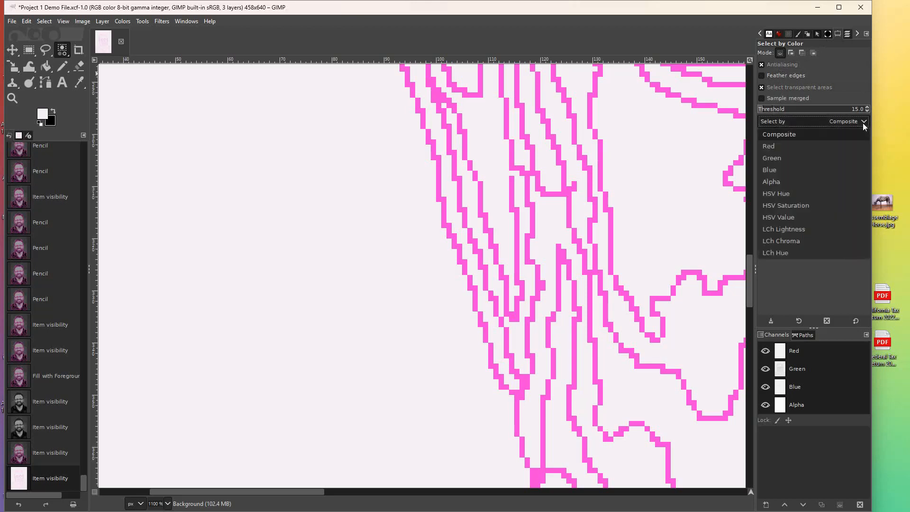
click(803, 135)
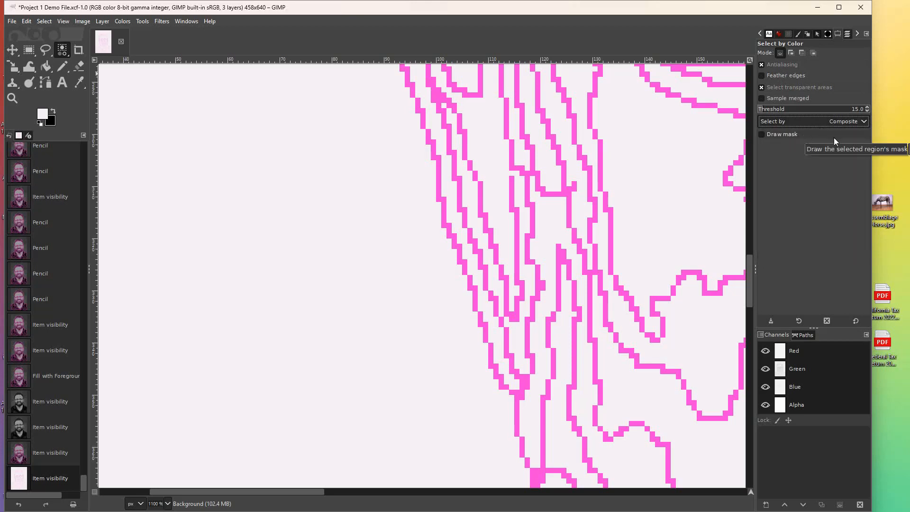
Make the outline layer active instead of the Background layer and select all of its pink lines by colour
click(563, 177)
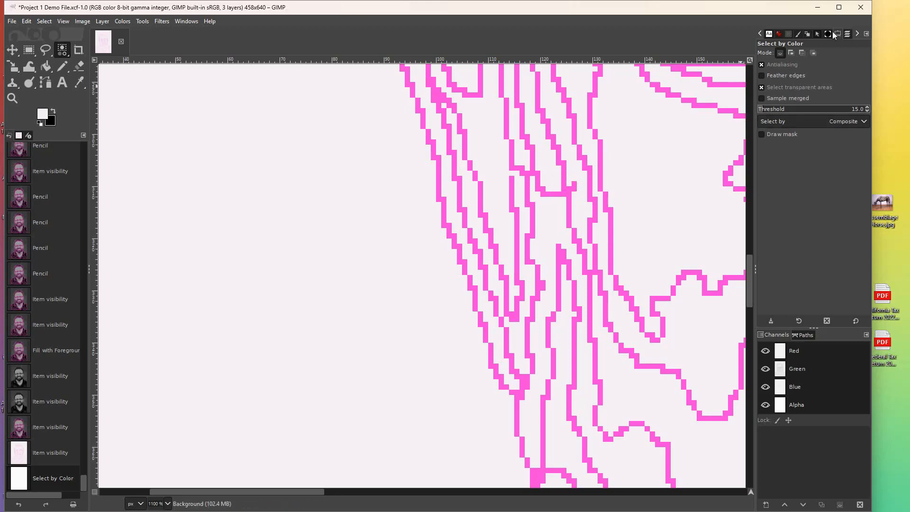
click(847, 34)
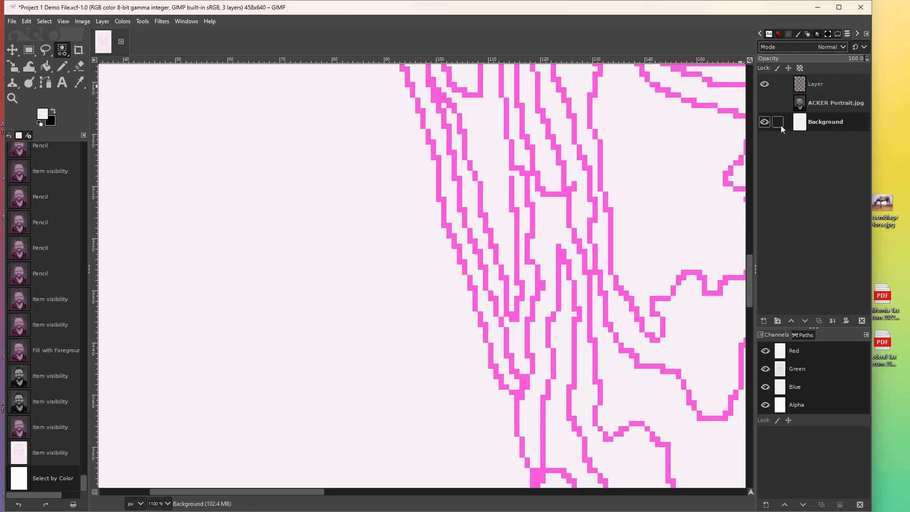
click(832, 86)
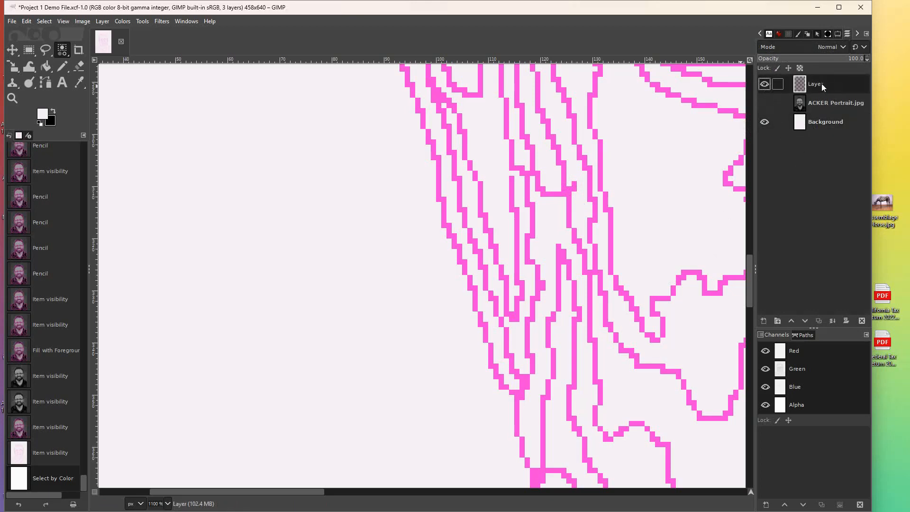
click(765, 85)
click(764, 85)
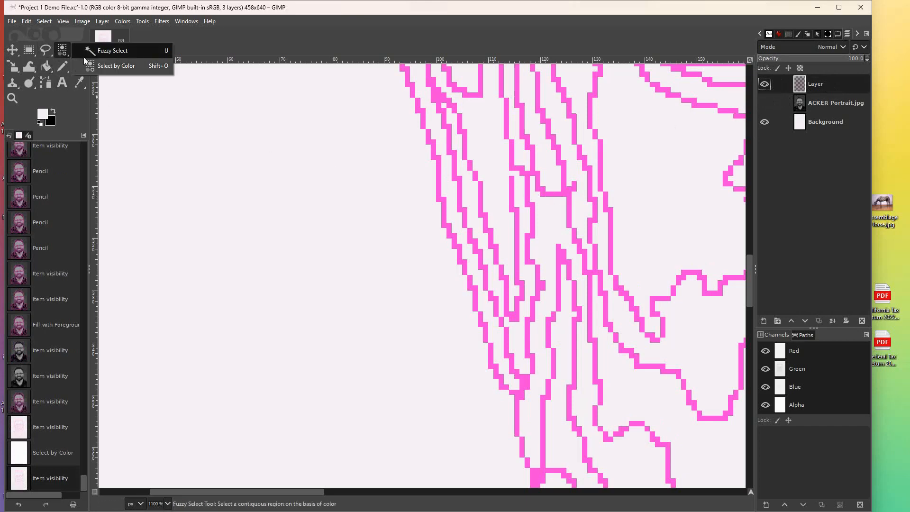
click(516, 224)
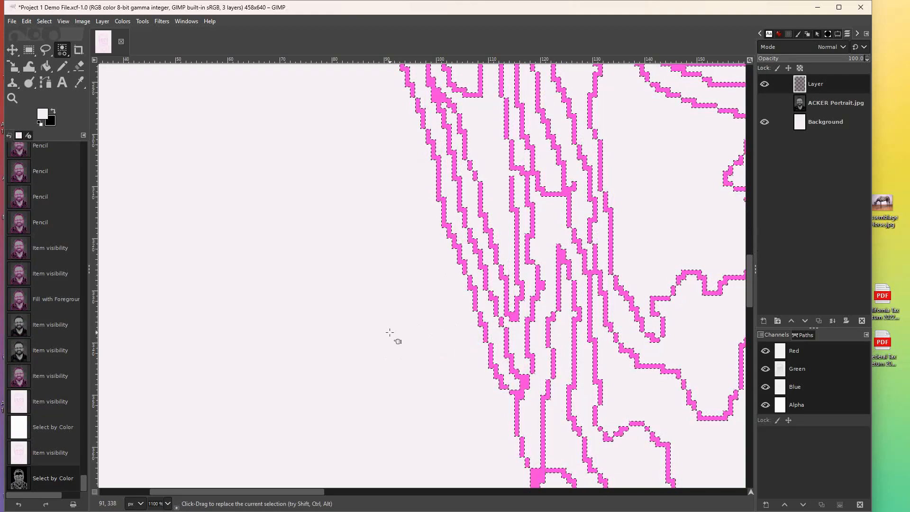
Examine the selection around the pink outlines across the face, collar and jacket
click(12, 99)
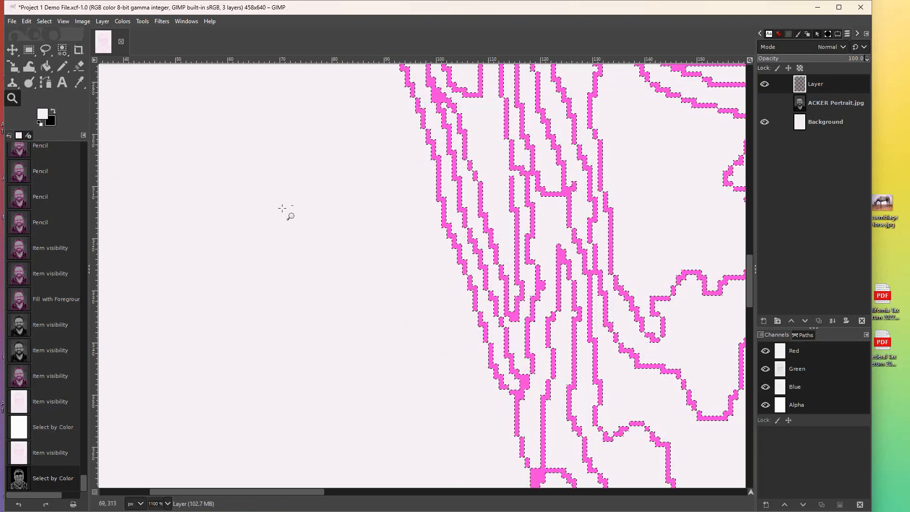
ctrl+click(309, 223)
ctrl+click(309, 223)
ctrl+click(308, 222)
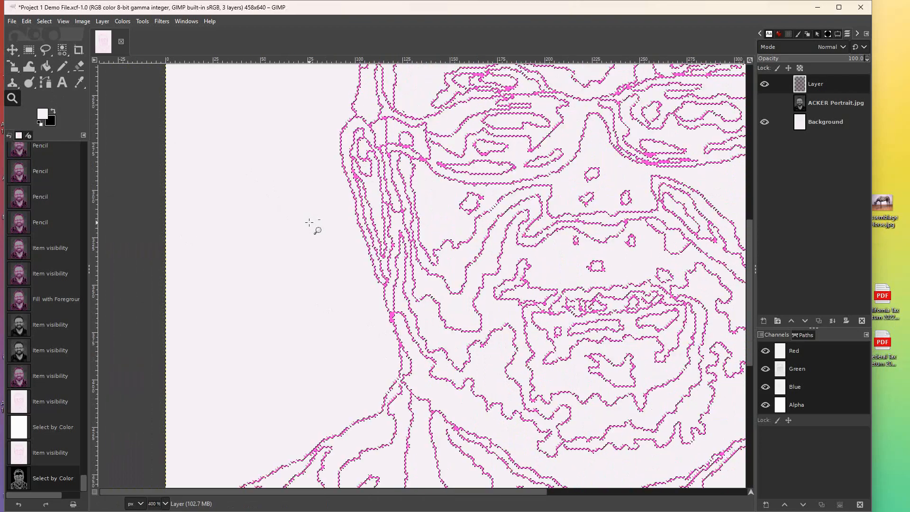
ctrl+click(308, 221)
ctrl+click(307, 221)
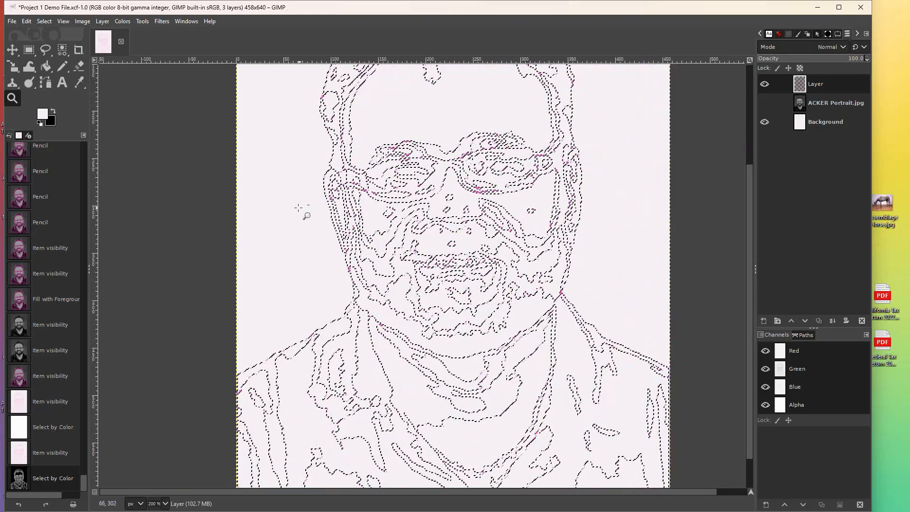
click(296, 227)
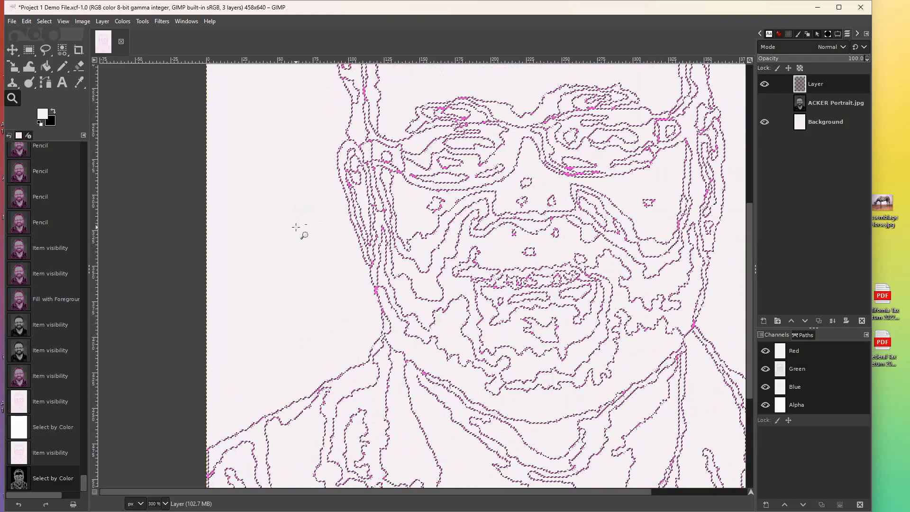
click(296, 227)
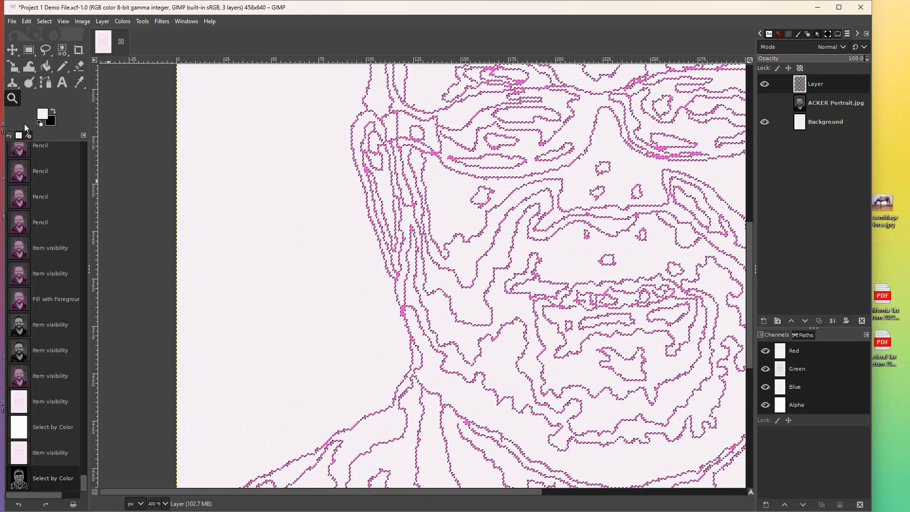
Change the off-white foreground colour to near-black 090108
click(54, 112)
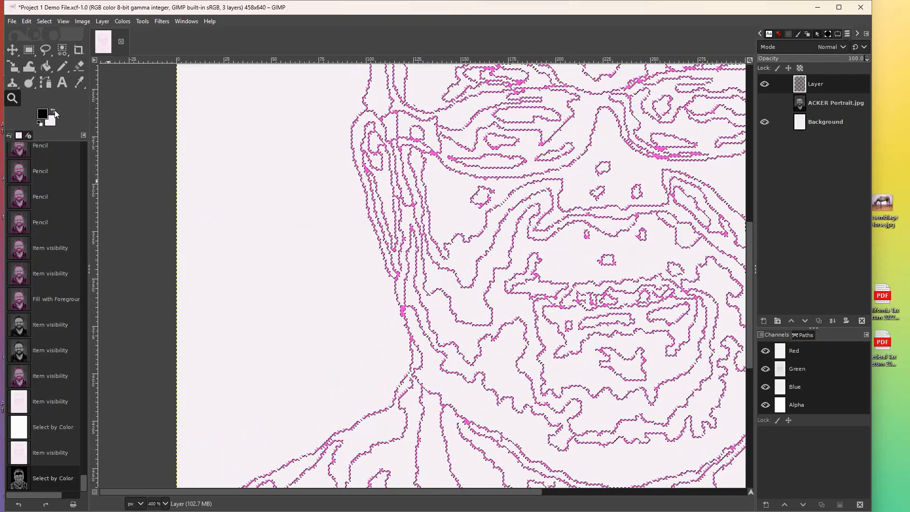
click(52, 111)
click(52, 111)
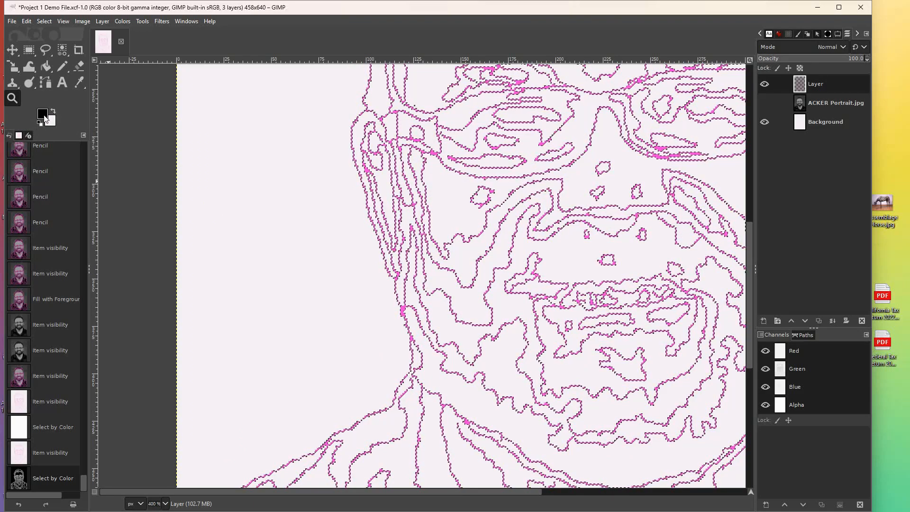
click(54, 111)
click(44, 116)
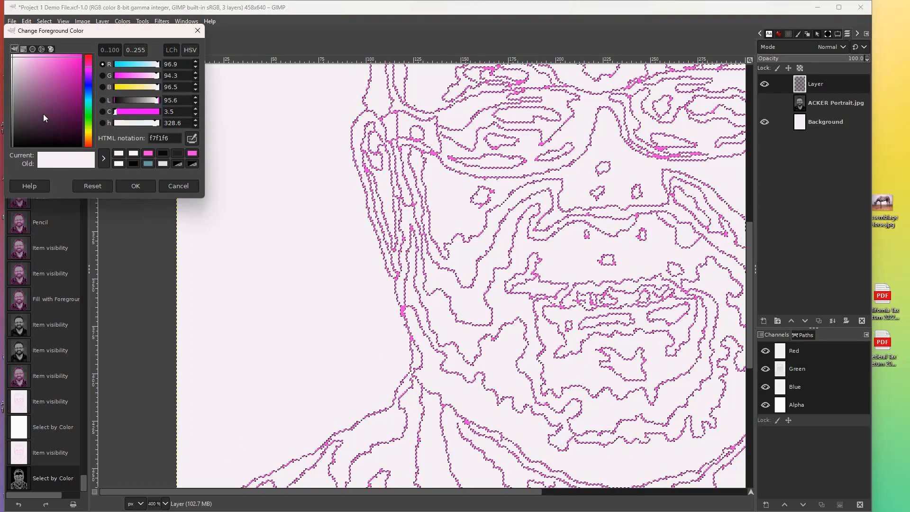
click(78, 145)
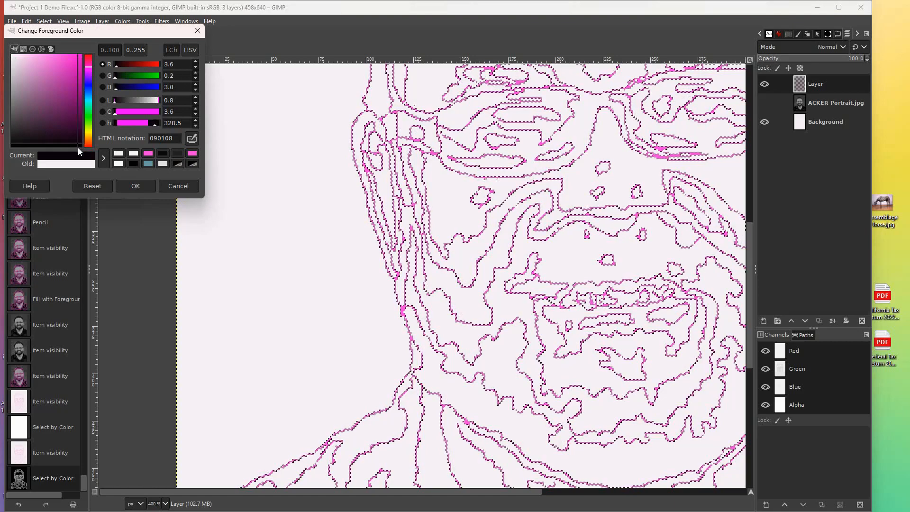
click(126, 188)
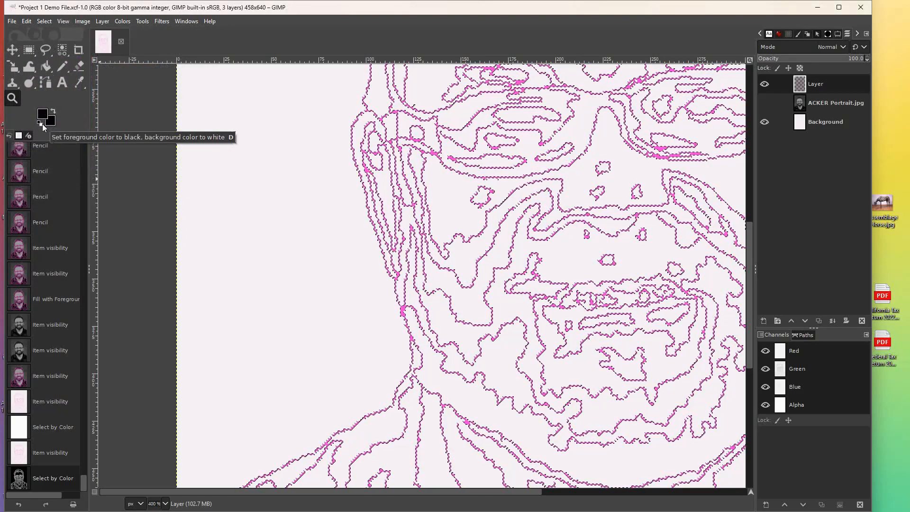
Fill the selected outlines on the outline layer with the near-black foreground colour
click(44, 21)
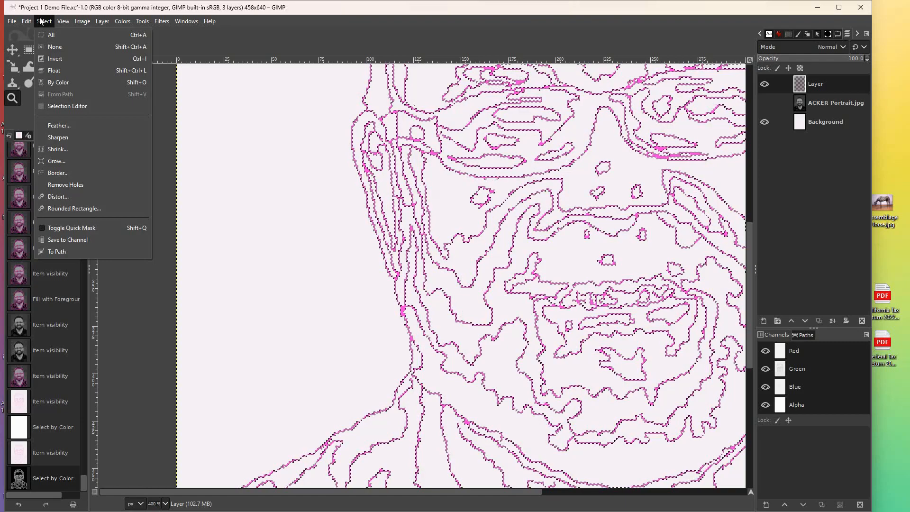
mouse_move(123, 22)
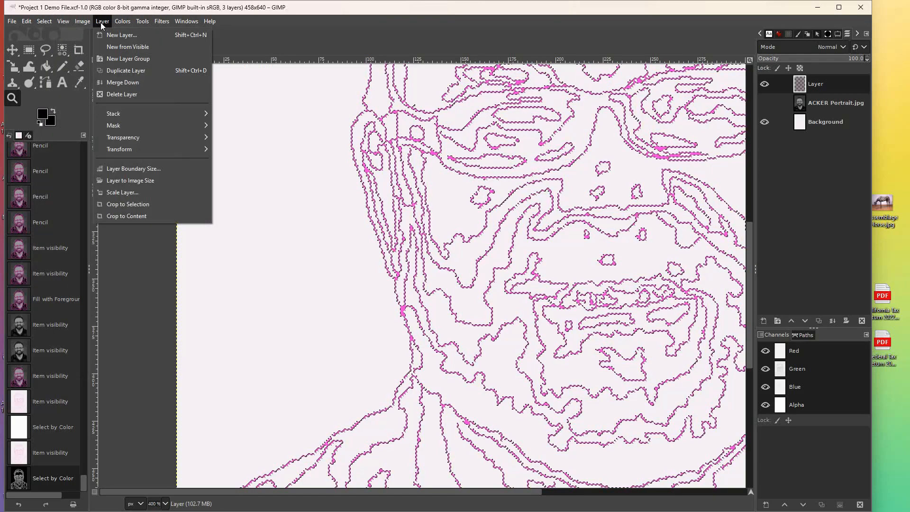
mouse_move(27, 24)
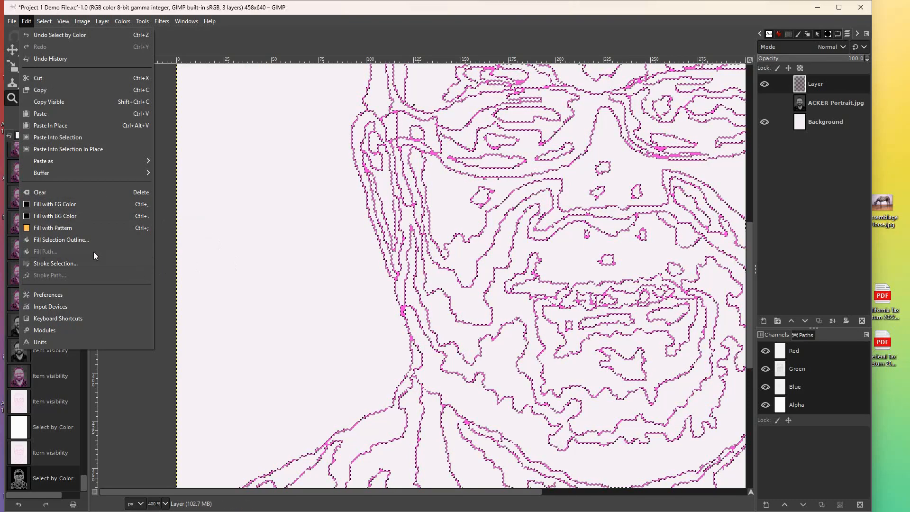
click(30, 21)
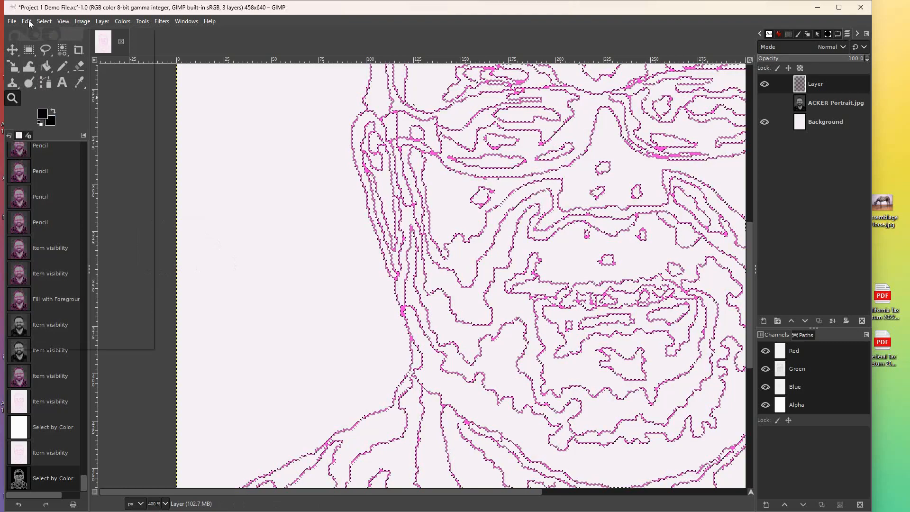
click(28, 22)
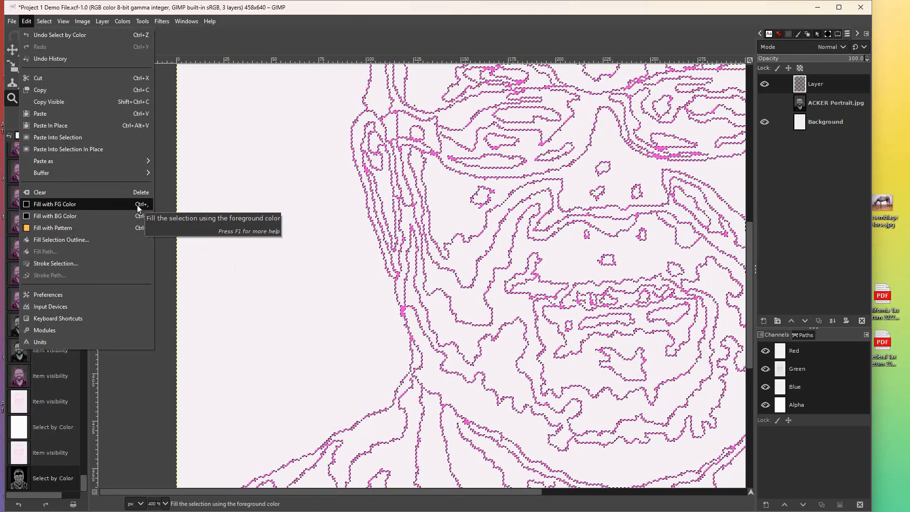
click(69, 204)
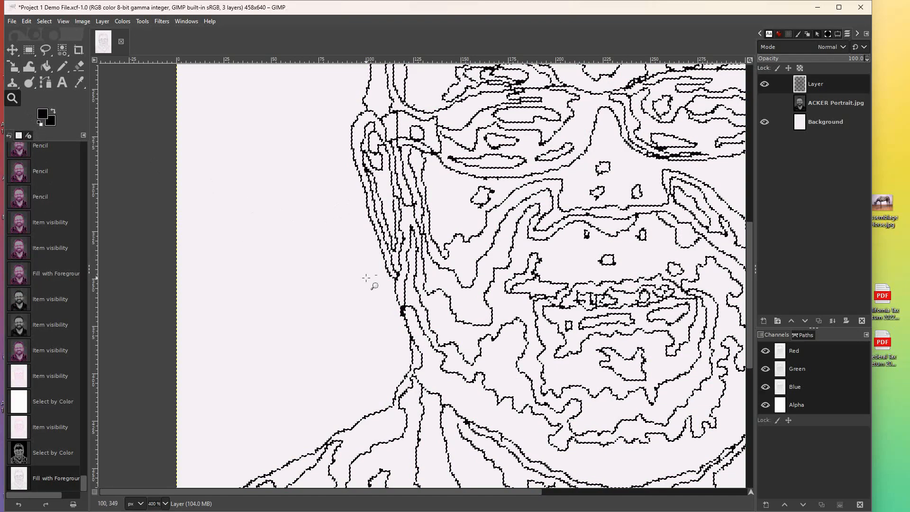
Clear the selection and check the recoloured outlines across the whole portrait
click(44, 21)
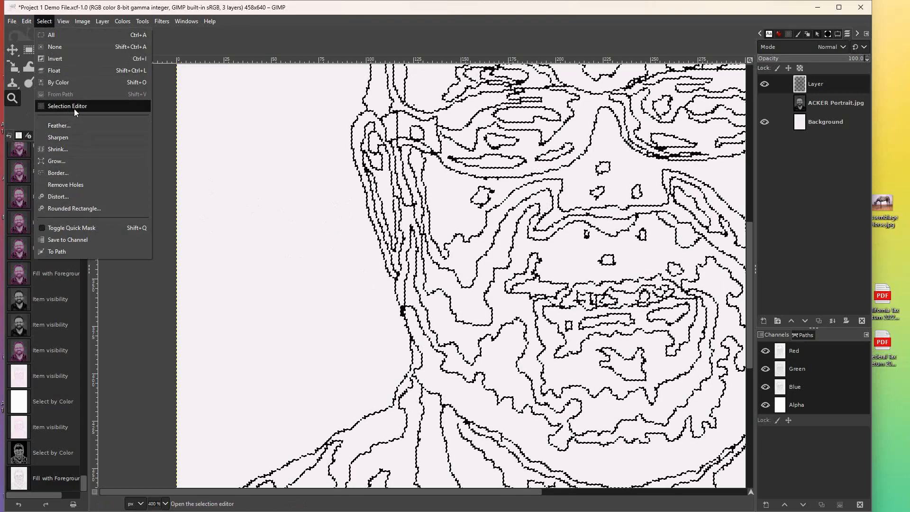
click(123, 50)
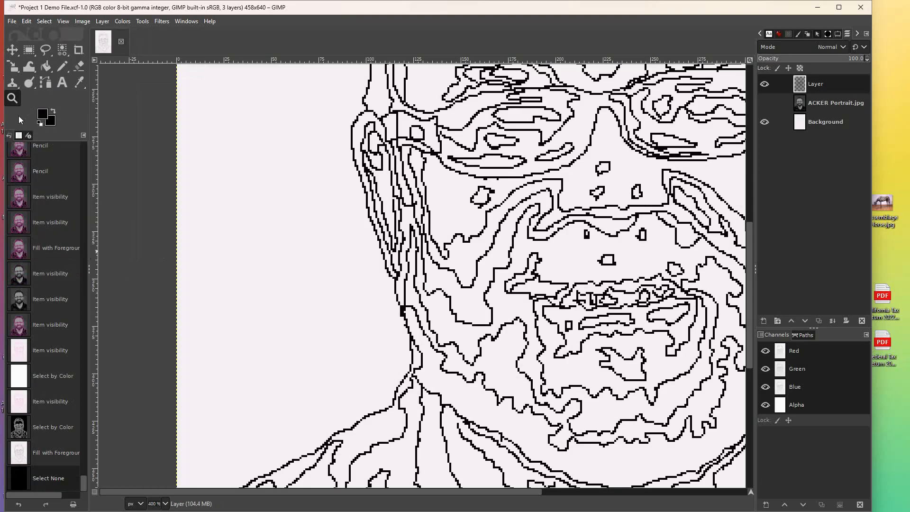
ctrl+click(240, 214)
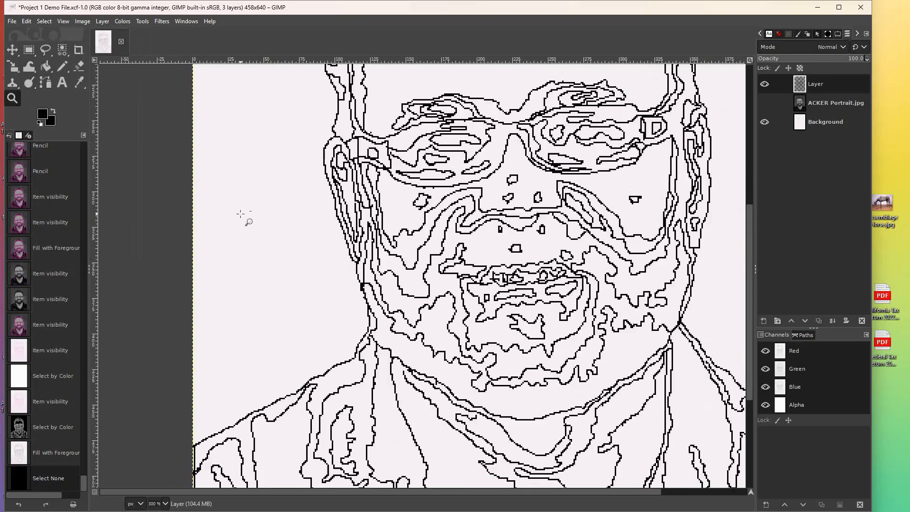
ctrl+click(240, 214)
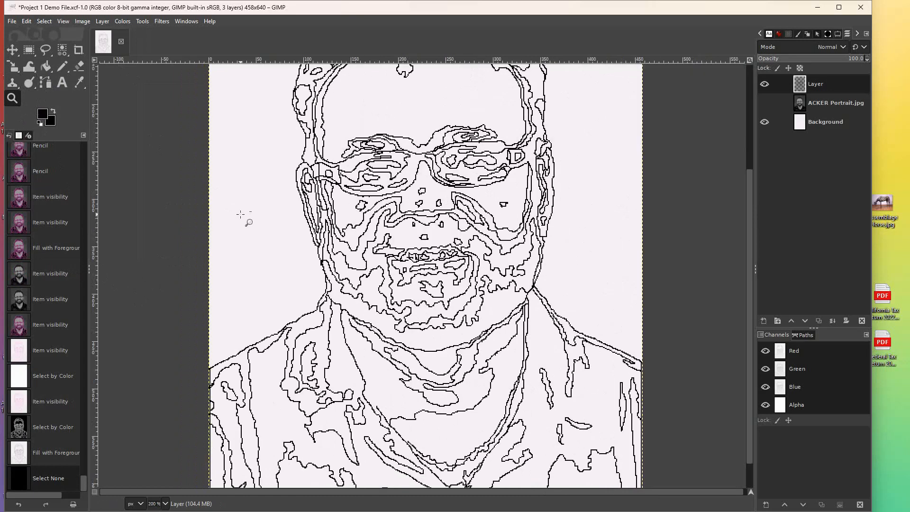
ctrl+click(241, 214)
scroll(750, 320, up, 2)
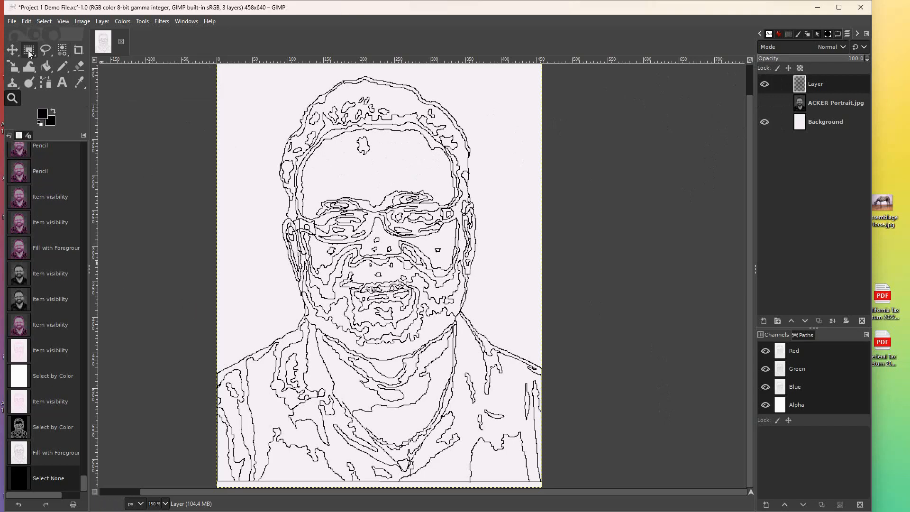
click(27, 22)
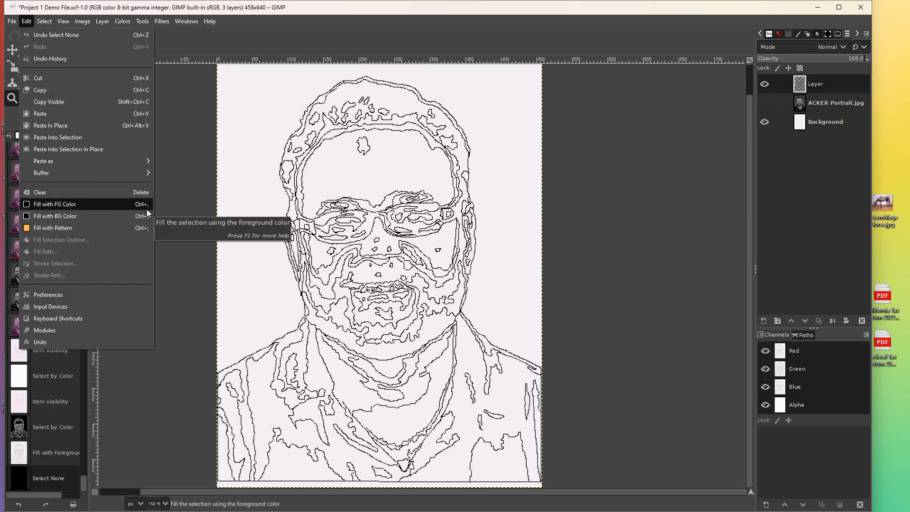
click(627, 276)
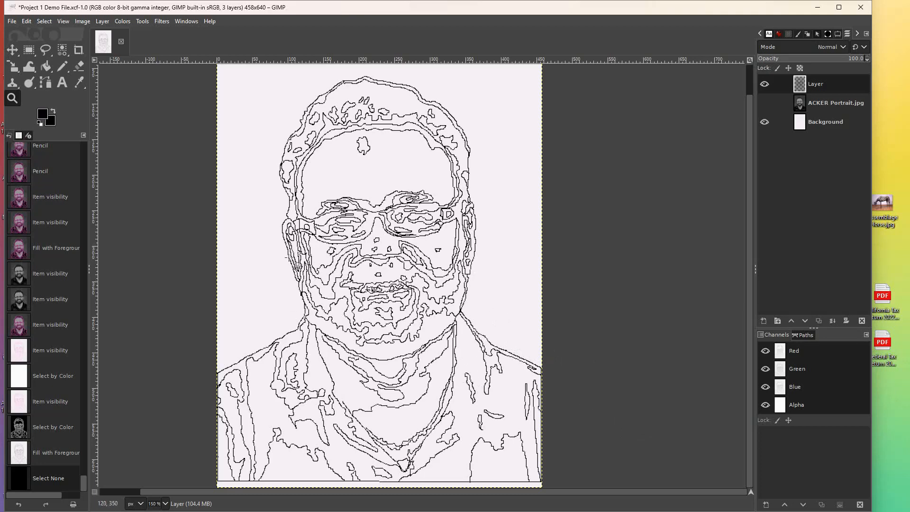
Start exporting the line drawing under a new file and choose JPEG image as the file type
click(11, 21)
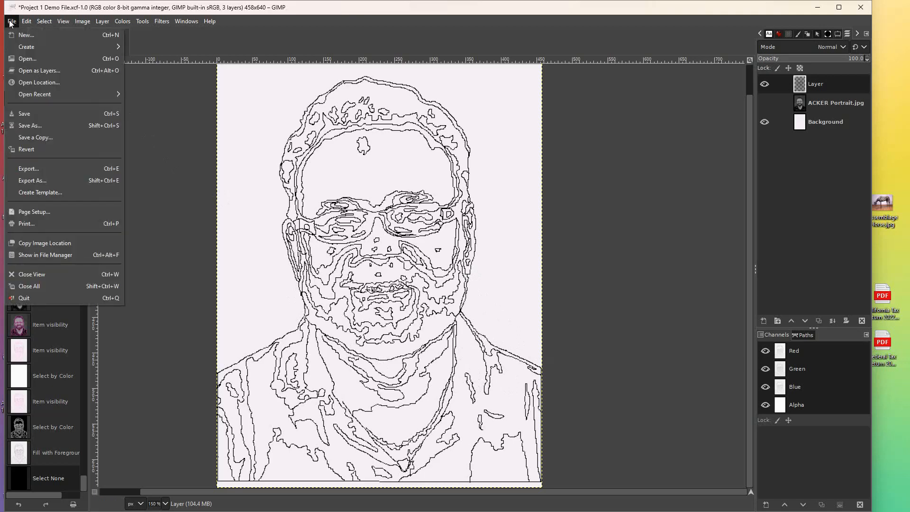
click(33, 180)
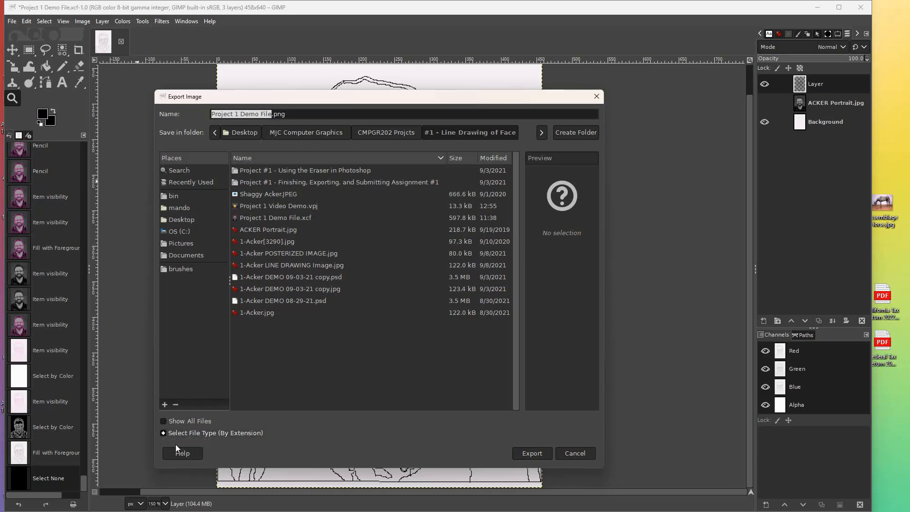
click(163, 432)
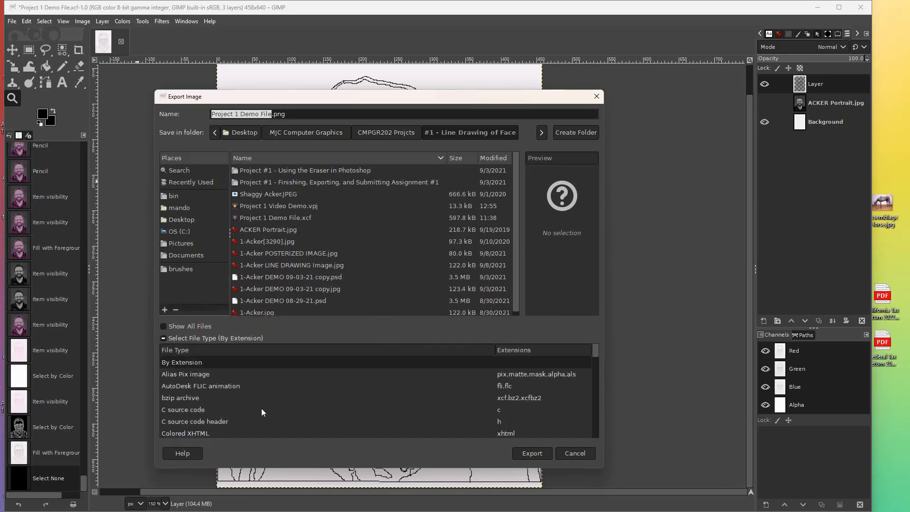
scroll(261, 409, down, 5)
scroll(261, 408, down, 6)
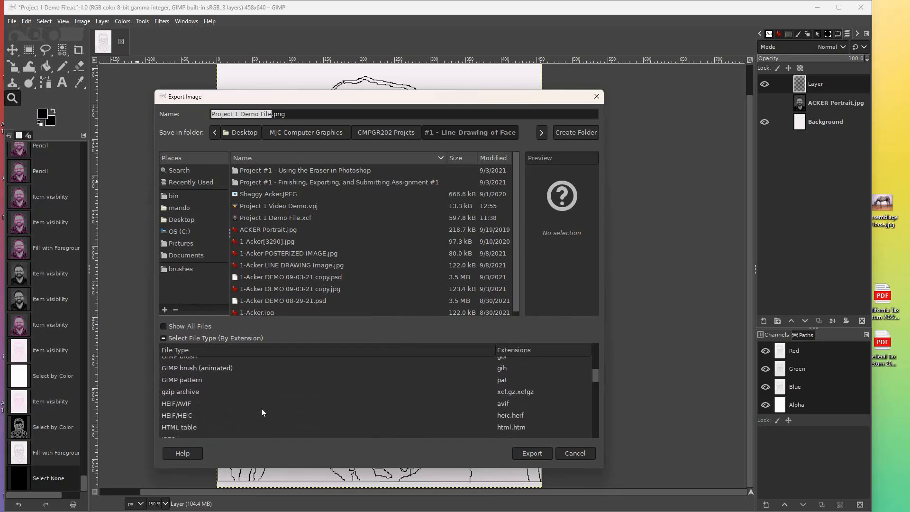
click(175, 410)
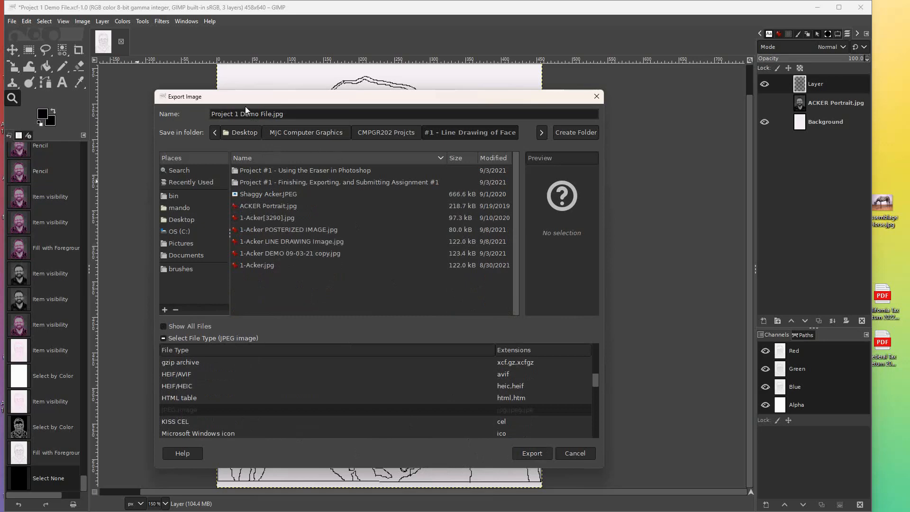
Name the export file with the number 1, a hyphen and the artist's last name, keeping the .jpg extension
drag(271, 115, 204, 115)
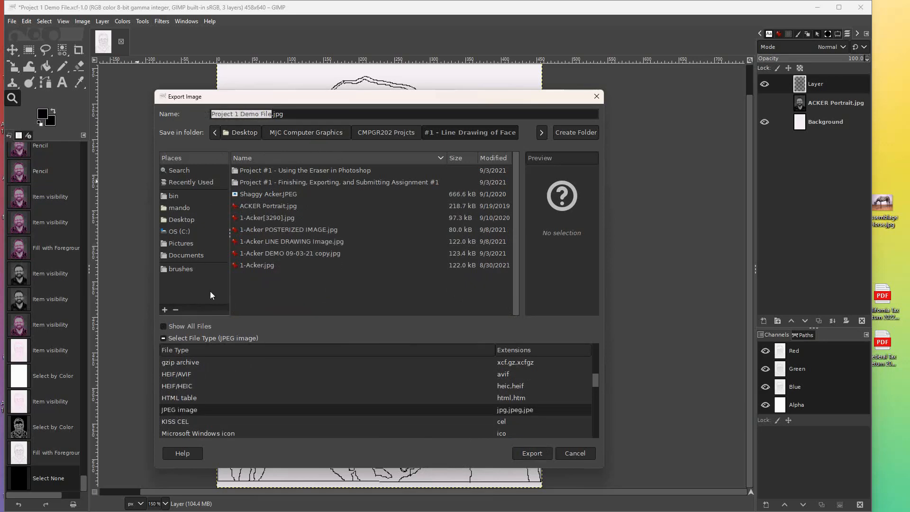
text(1-)
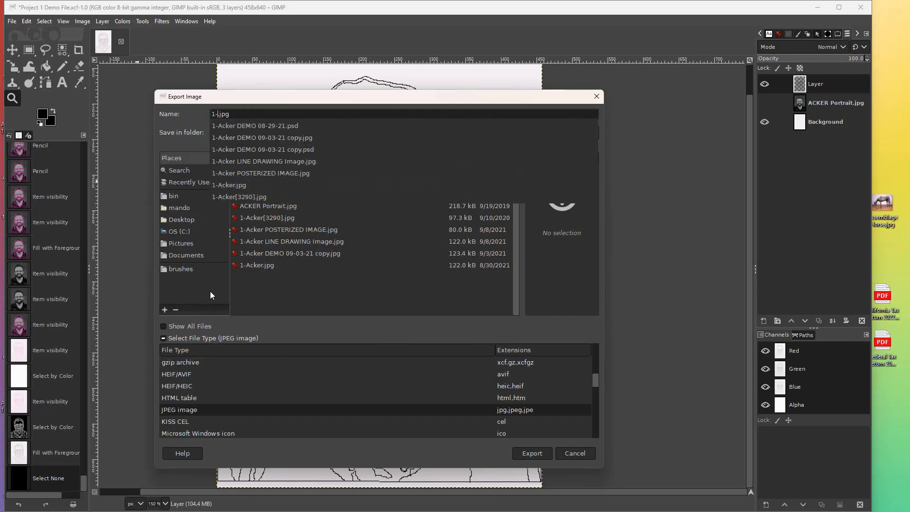
text(Acker)
Set the export destination to the CMPGR202 Projcts folder inside MJC Computer Graphics on the Desktop
click(191, 218)
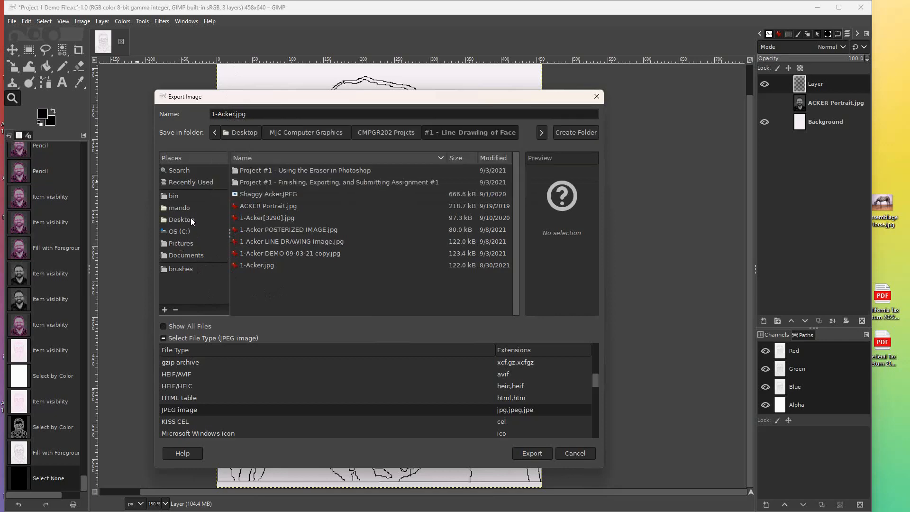
click(190, 217)
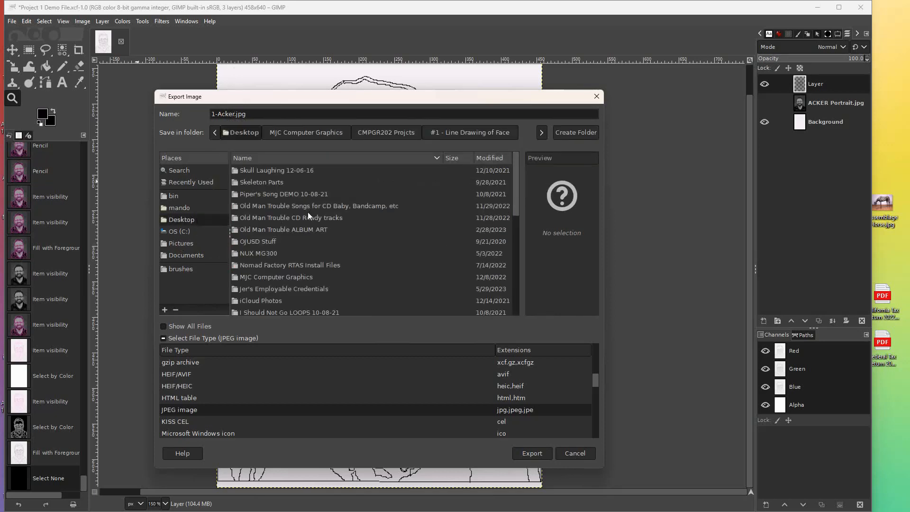
double_click(282, 274)
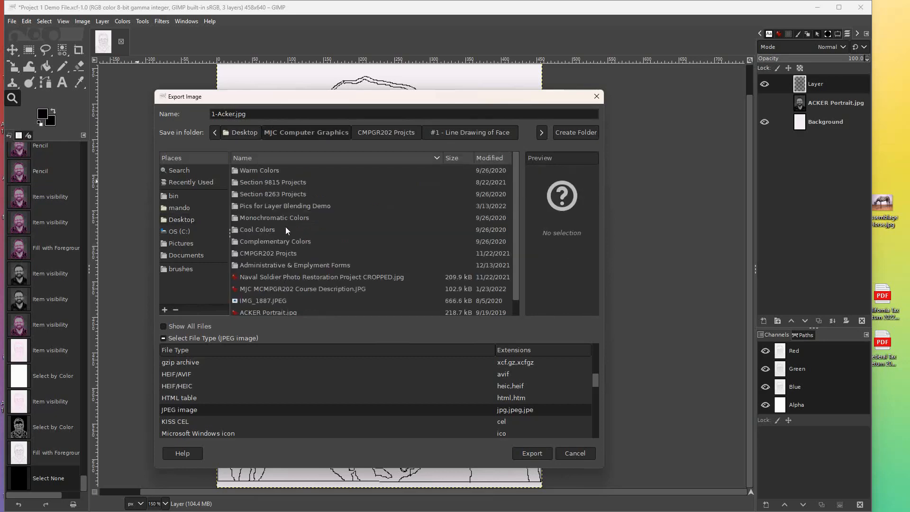
scroll(362, 197, down, 1)
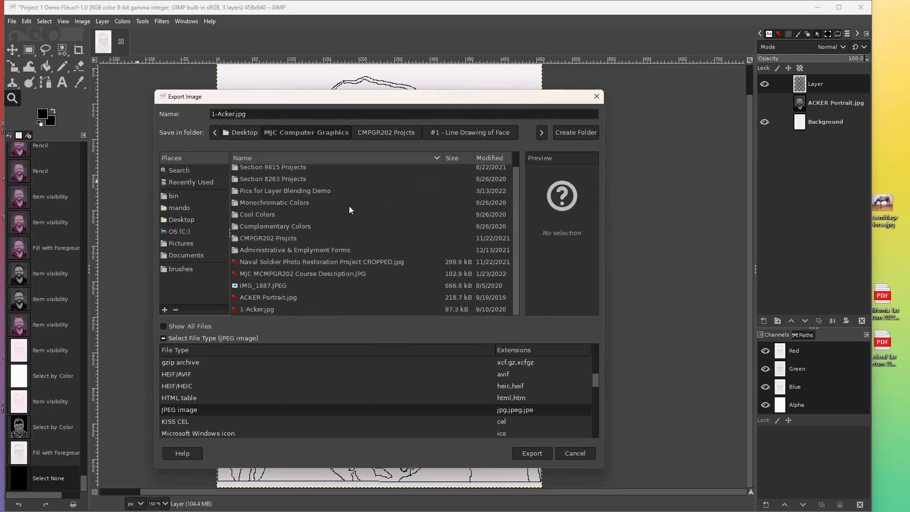
double_click(275, 239)
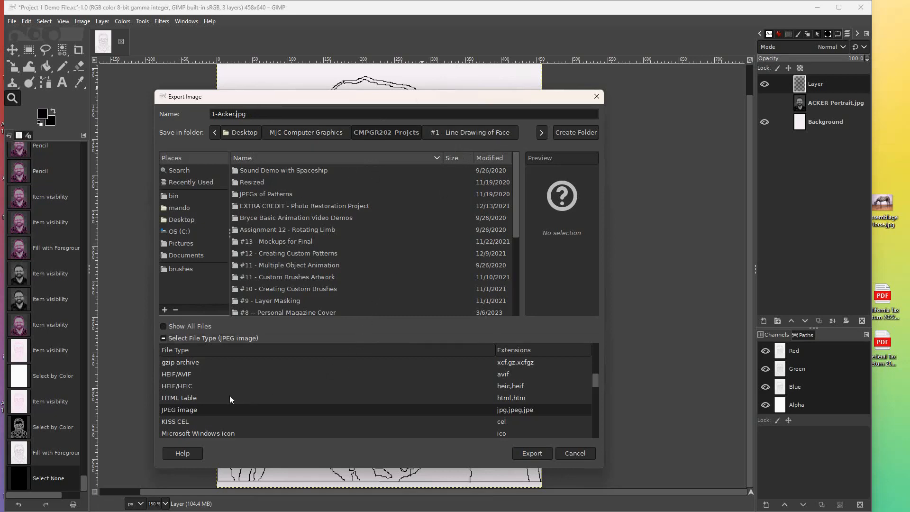
Export the image as a JPEG with the quality raised to the maximum
click(531, 454)
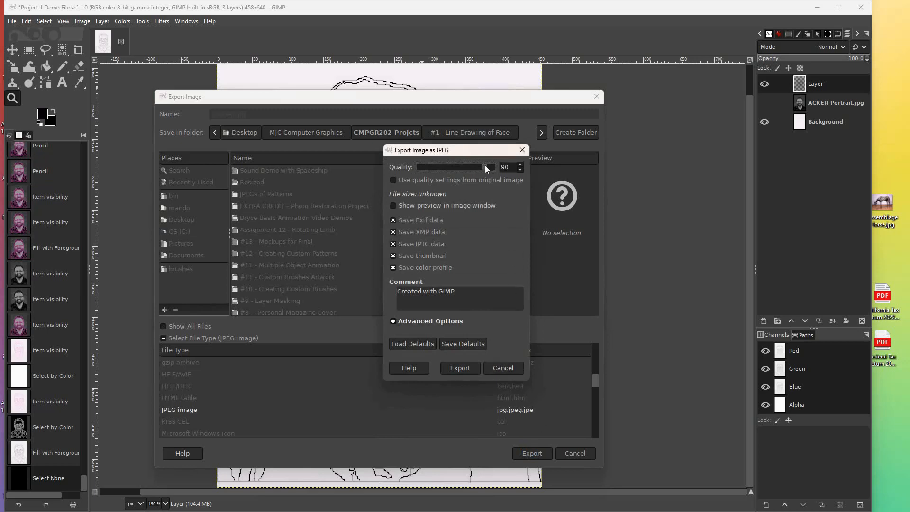
drag(493, 166, 498, 166)
click(457, 371)
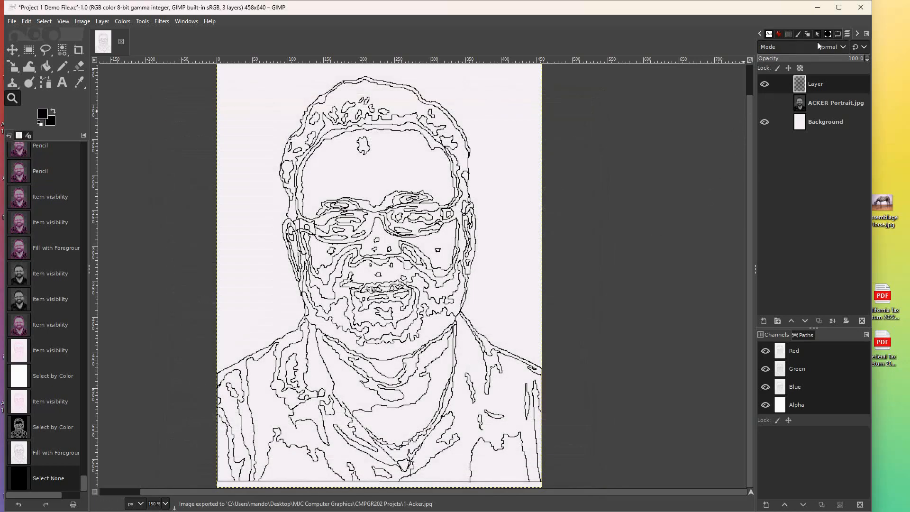
Switch to File Explorer, go to MJC Computer Graphics > CMPGR202 Projcts, and open the newly exported JPEG to check it
click(817, 8)
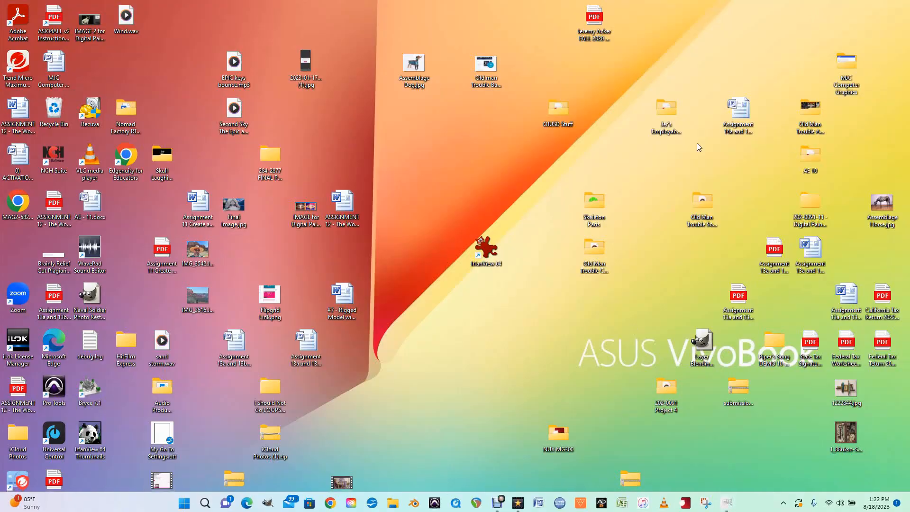
double_click(844, 71)
scroll(553, 276, down, 5)
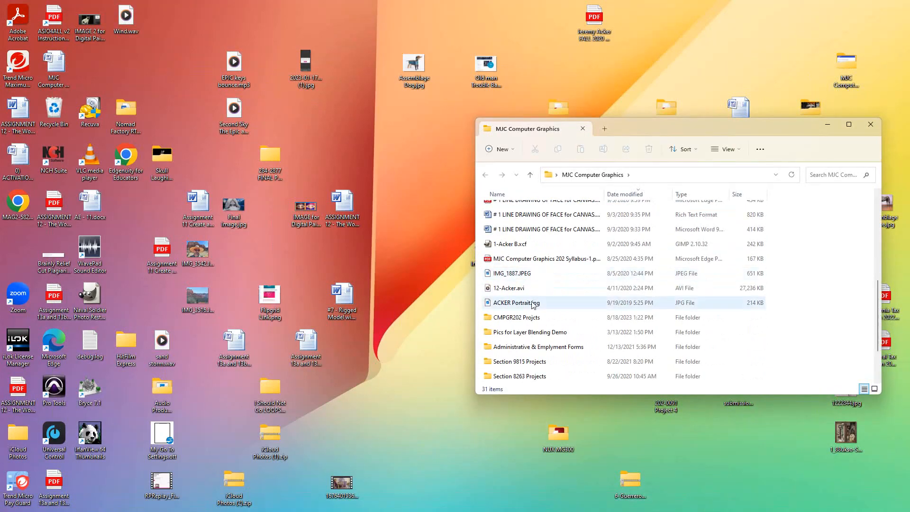
double_click(527, 317)
scroll(618, 247, down, 5)
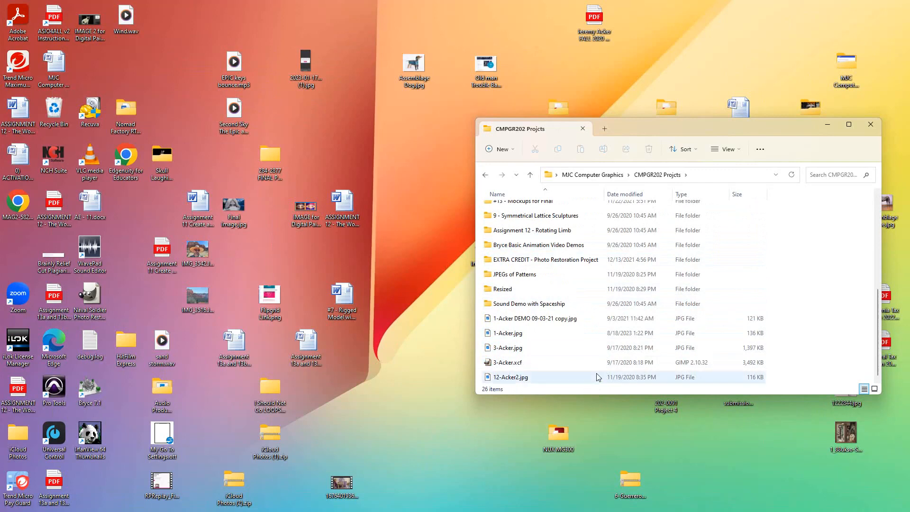
click(623, 337)
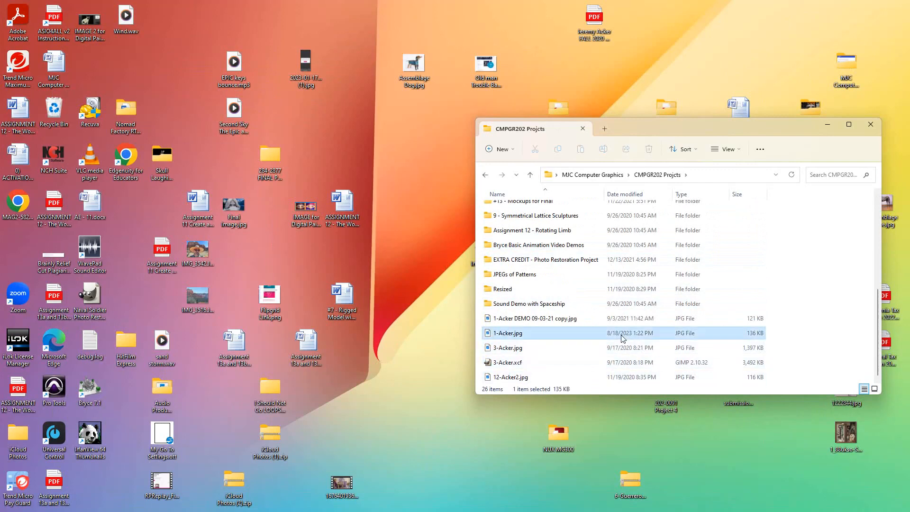
double_click(509, 333)
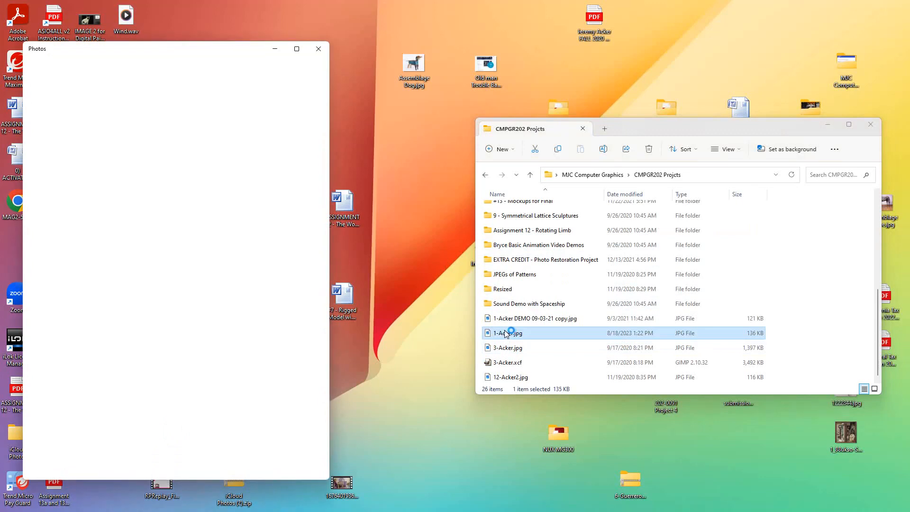